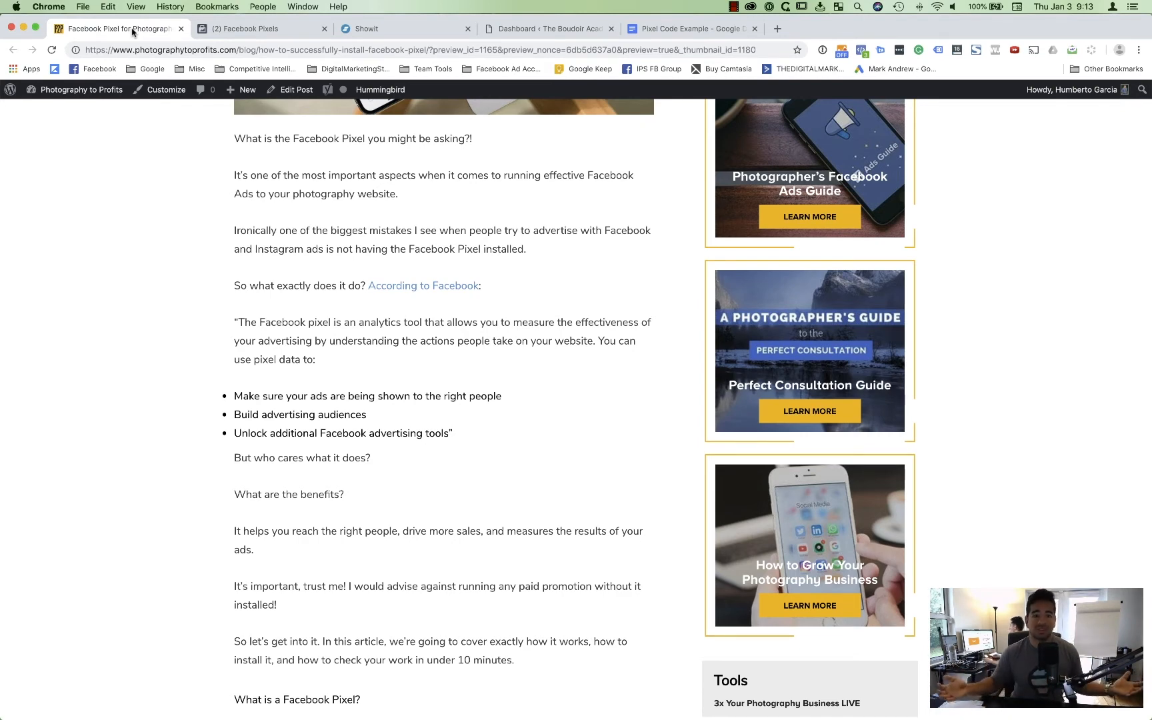
- Read the blog article's introduction on what the Facebook Pixel does and its benefits
{"action": "scroll", "coordinate": [271, 200], "scroll_direction": "up", "scroll_amount": 5}
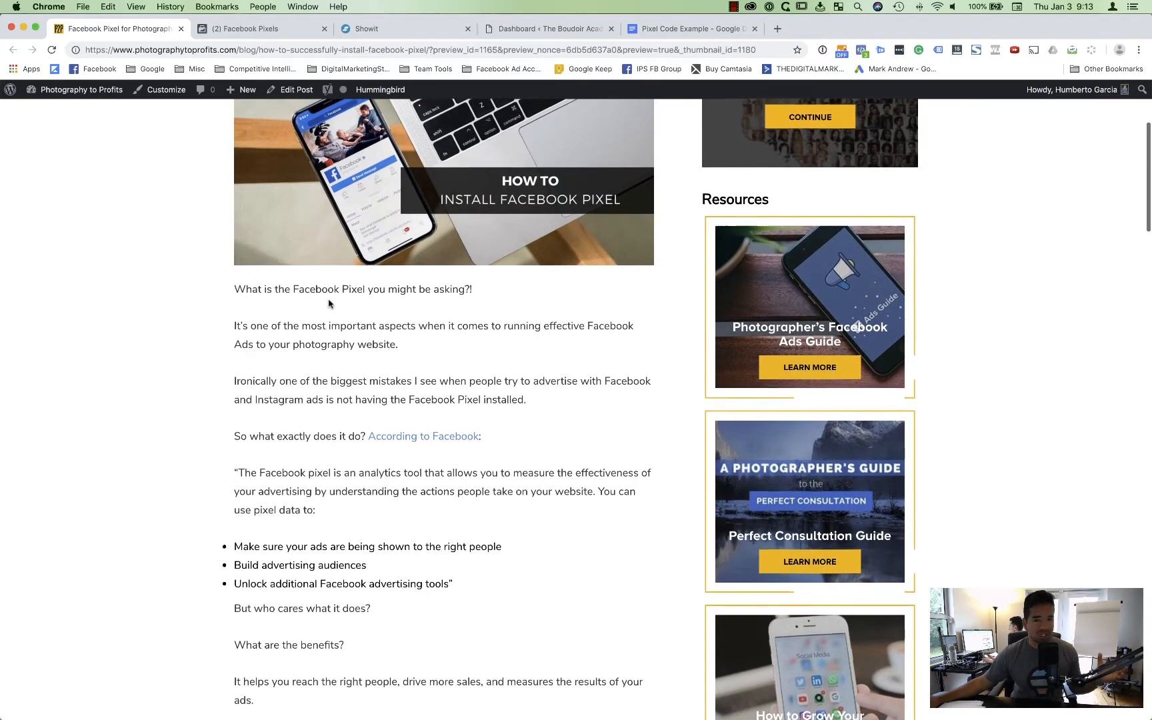
{"action": "scroll", "coordinate": [329, 304], "scroll_direction": "down", "scroll_amount": 3}
{"action": "scroll", "coordinate": [328, 304], "scroll_direction": "down", "scroll_amount": 2}
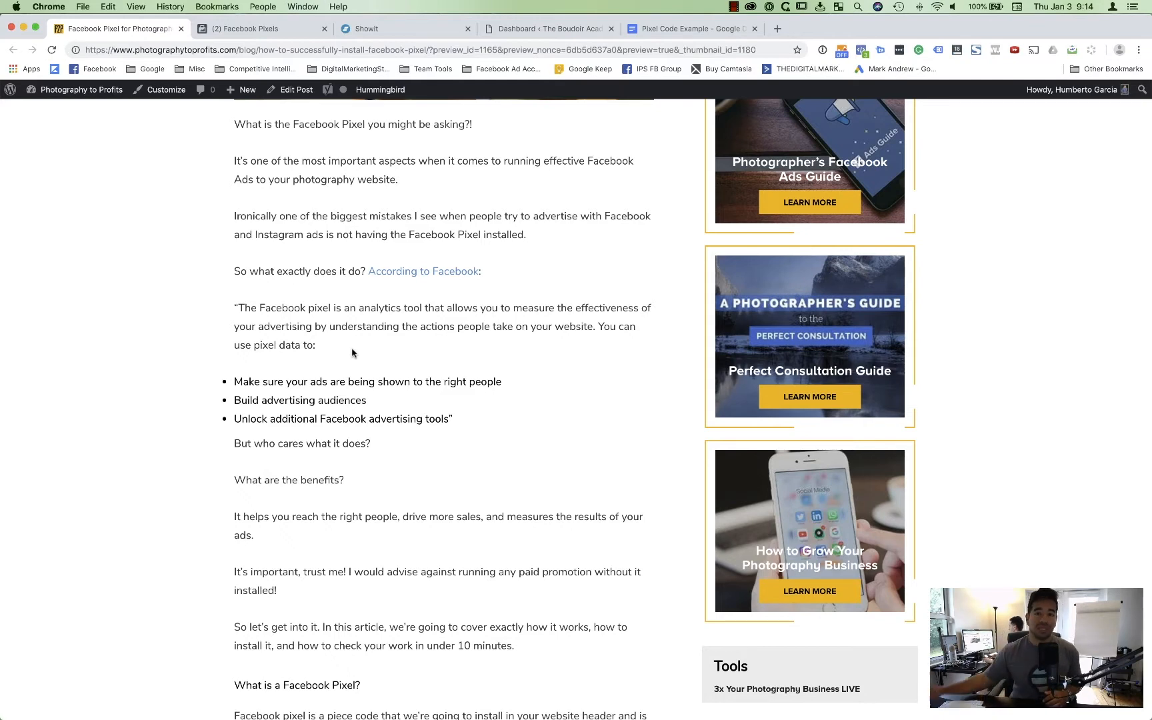
{"action": "scroll", "coordinate": [359, 357], "scroll_direction": "down", "scroll_amount": 3}
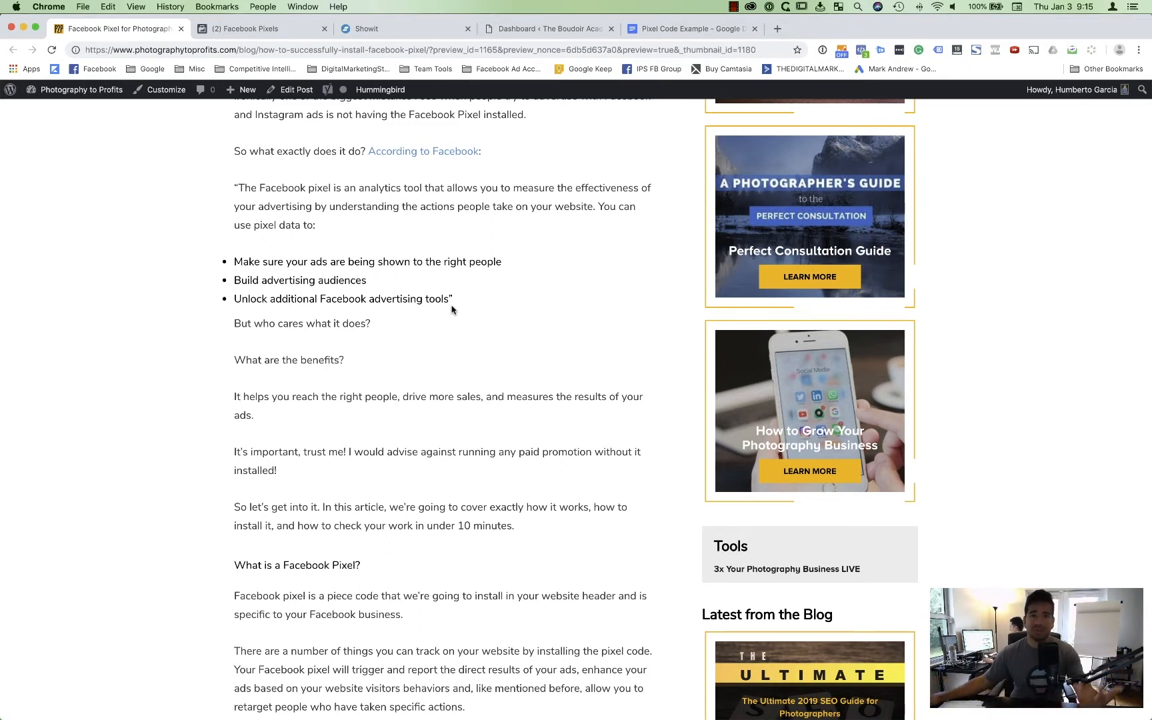
- Switch to Facebook Events Manager and dismiss the open Install Pixel Code dialog for The Social Med Spa pixel
{"action": "left_click", "coordinate": [273, 29]}
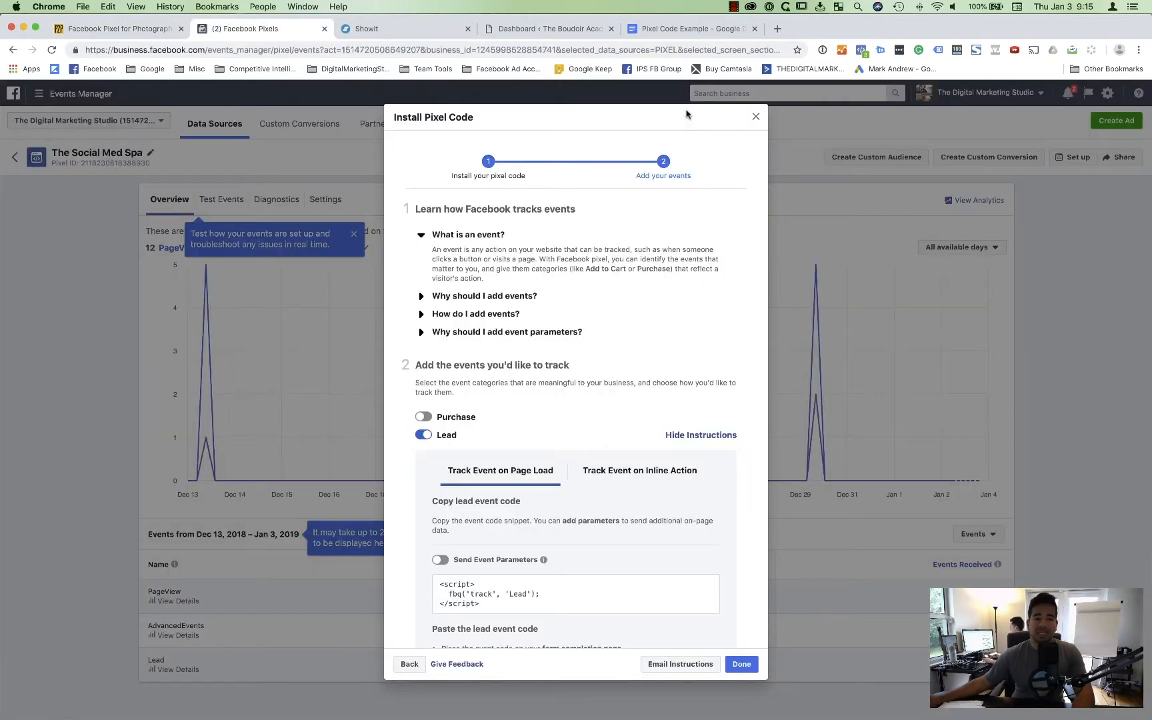
{"action": "left_click", "coordinate": [226, 50]}
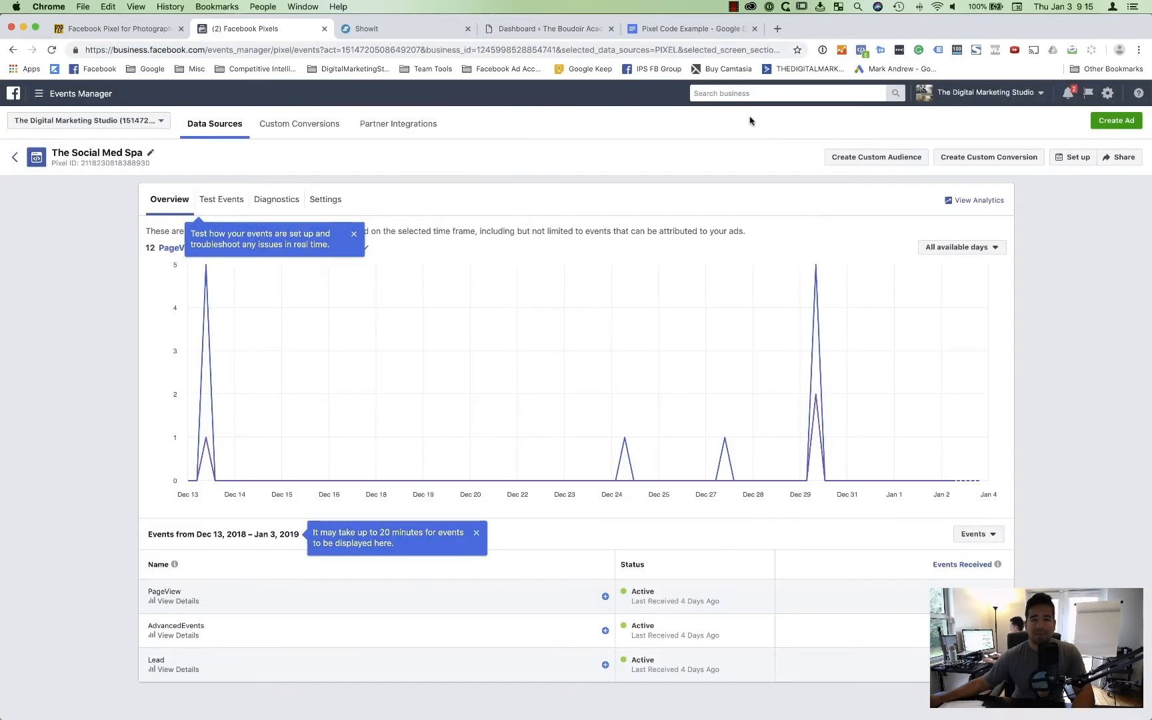
{"action": "left_click", "coordinate": [756, 118]}
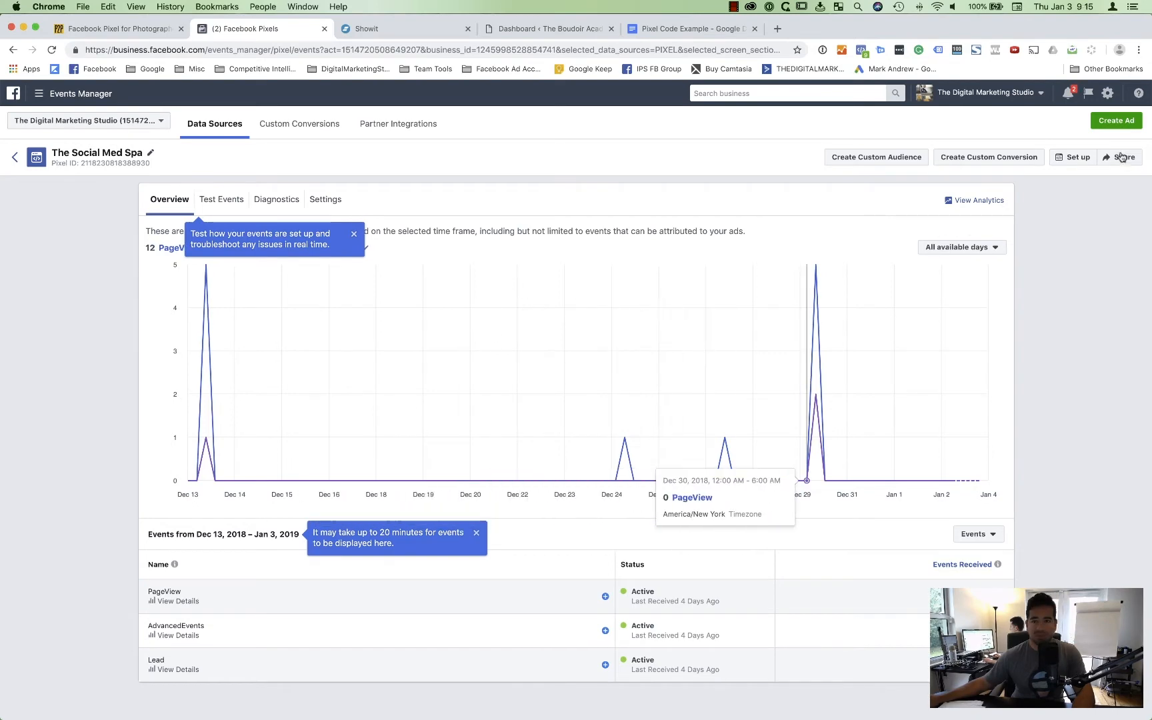
- Start the pixel setup with manual code installation and copy the entire Facebook Pixel code to the clipboard
{"action": "left_click", "coordinate": [1080, 158]}
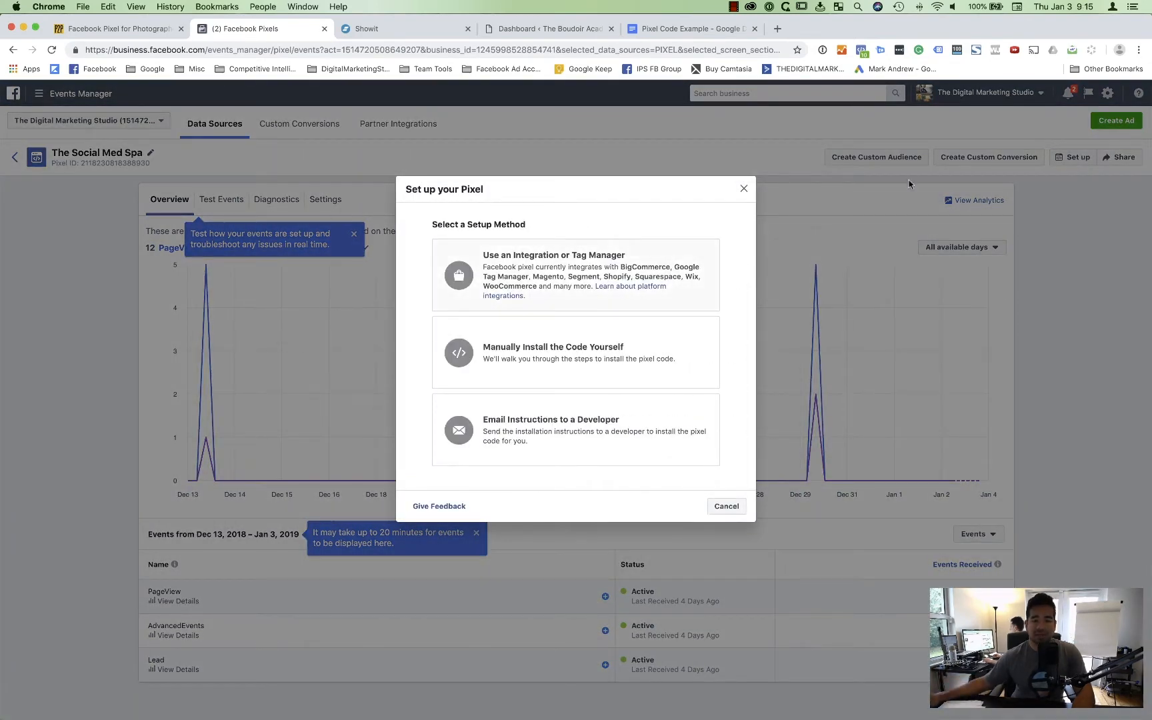
{"action": "left_click", "coordinate": [570, 354]}
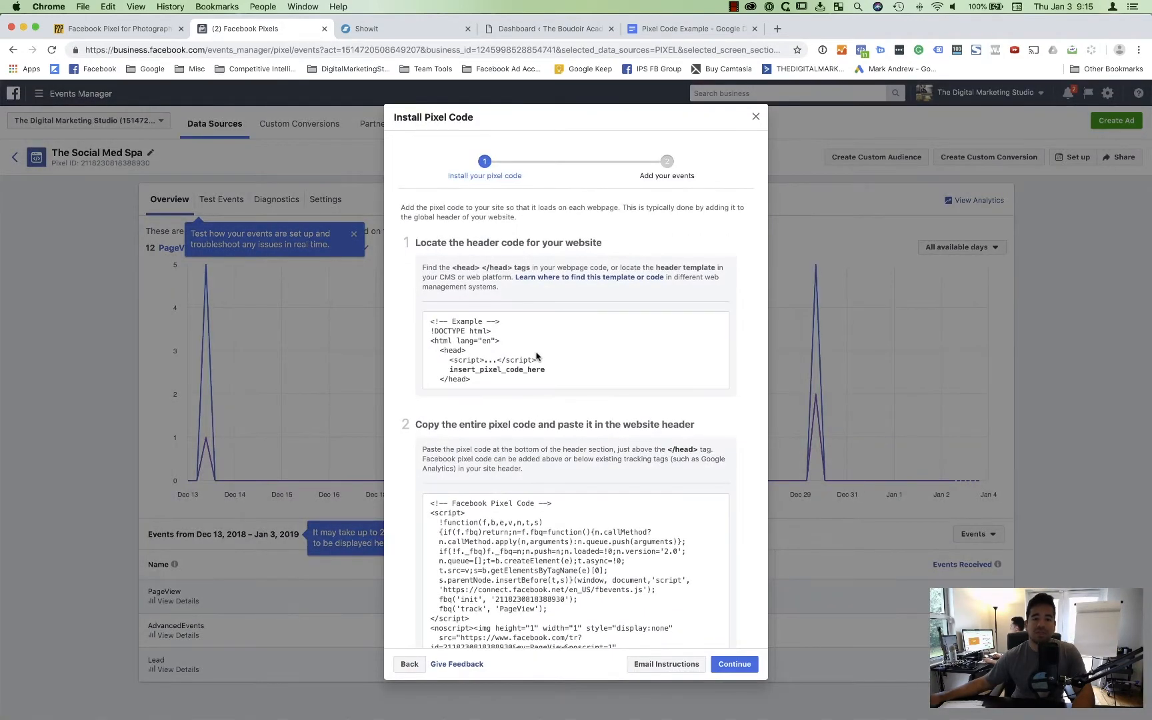
{"action": "scroll", "coordinate": [537, 356], "scroll_direction": "down", "scroll_amount": 5}
{"action": "left_click", "coordinate": [536, 356]}
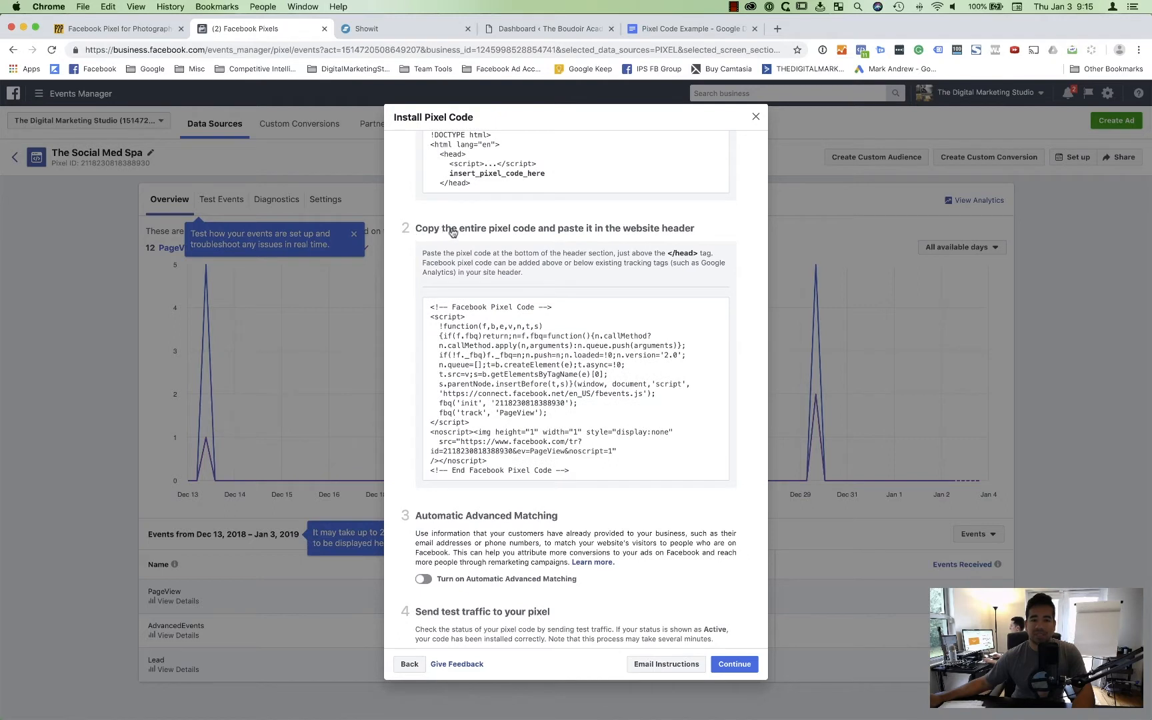
{"action": "left_click", "coordinate": [650, 378]}
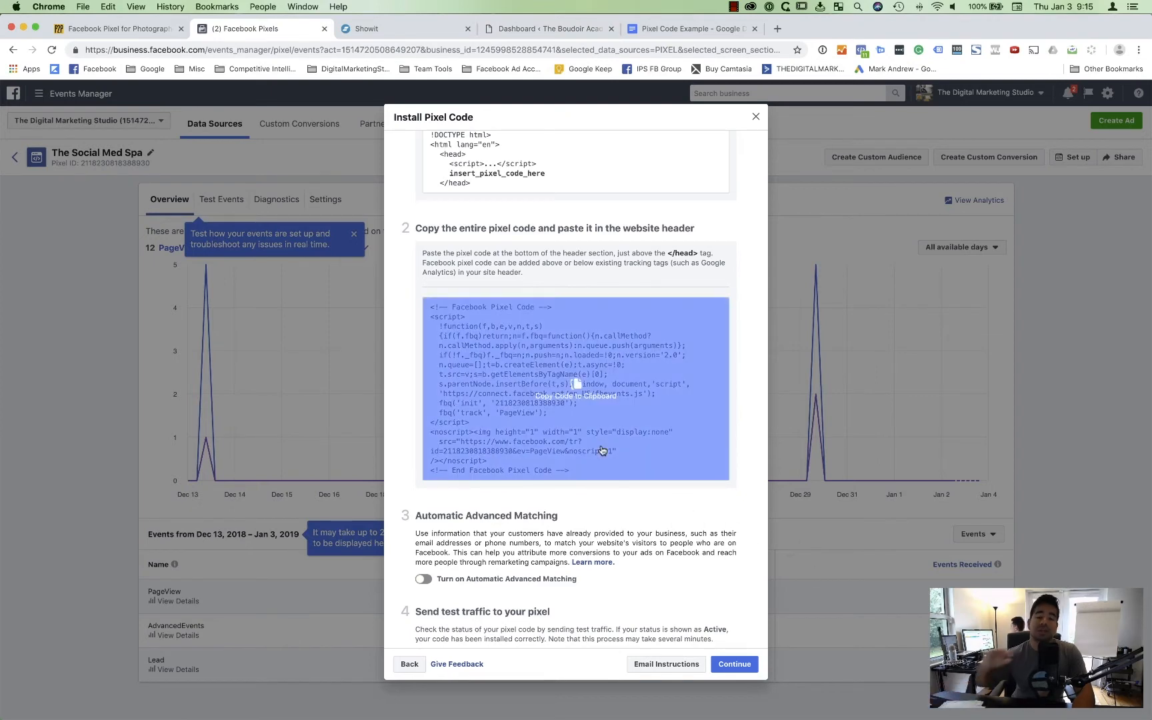
- Switch to The Boudoir Academy's WordPress dashboard and open the Astra theme's header.php in the theme editor, accepting the direct-edit warning
{"action": "left_click", "coordinate": [543, 29]}
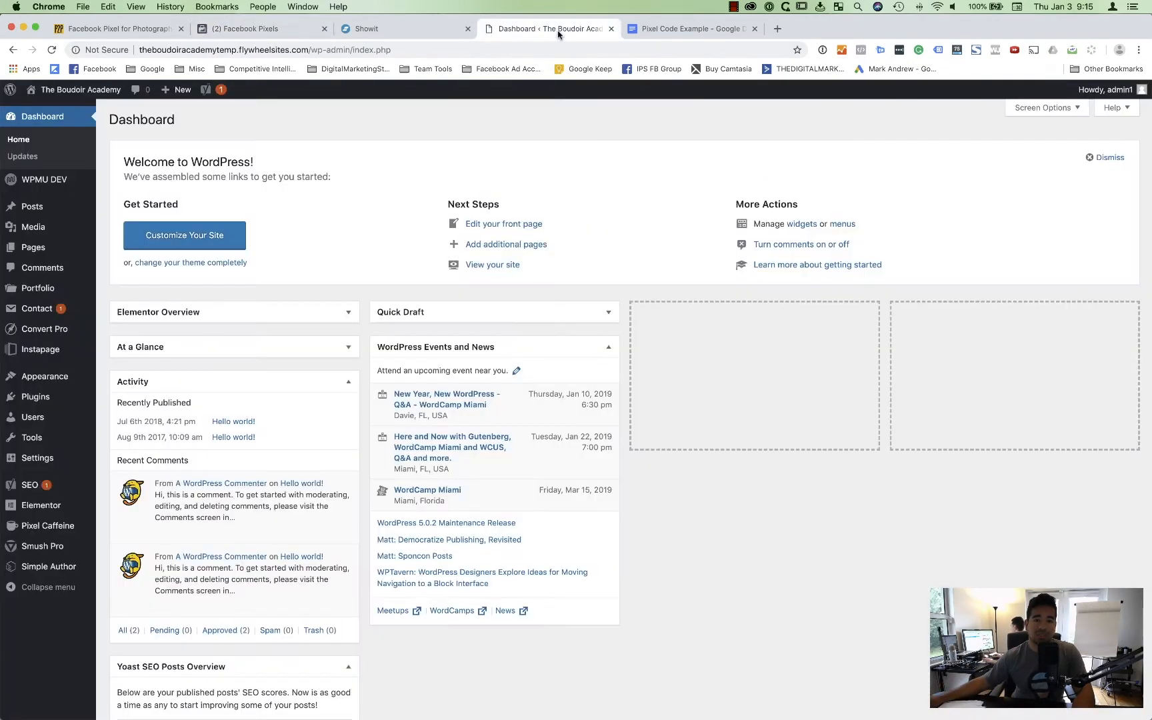
{"action": "mouse_move", "coordinate": [42, 403]}
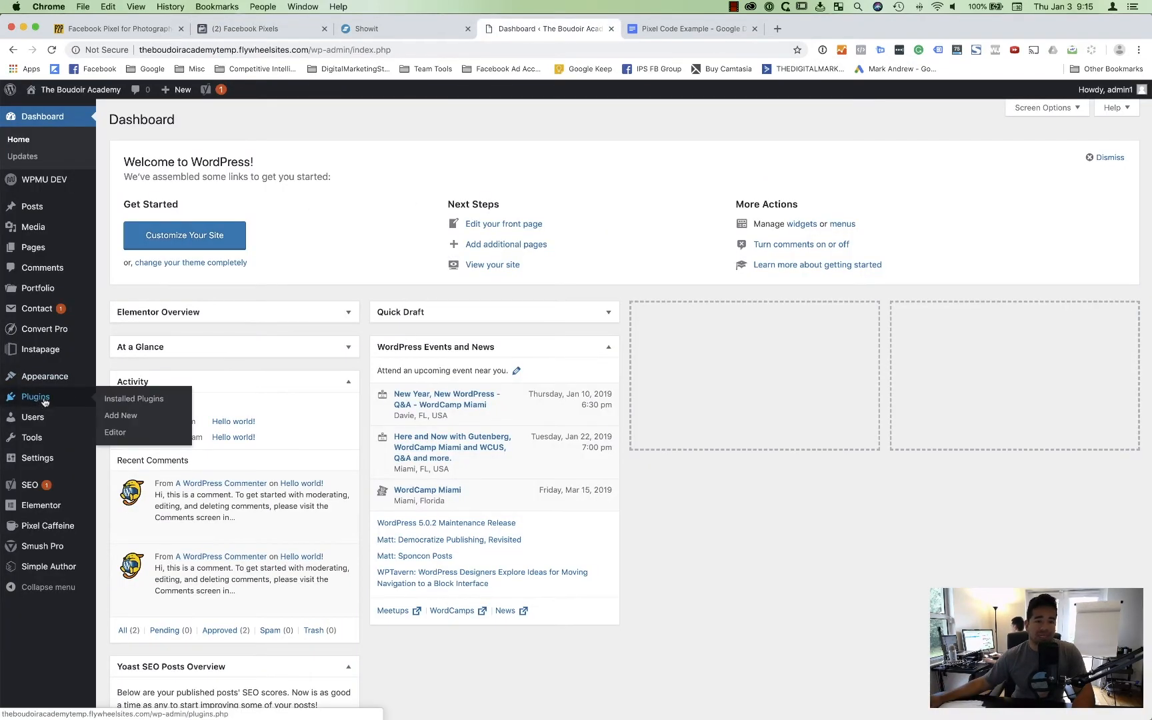
{"action": "mouse_move", "coordinate": [44, 378]}
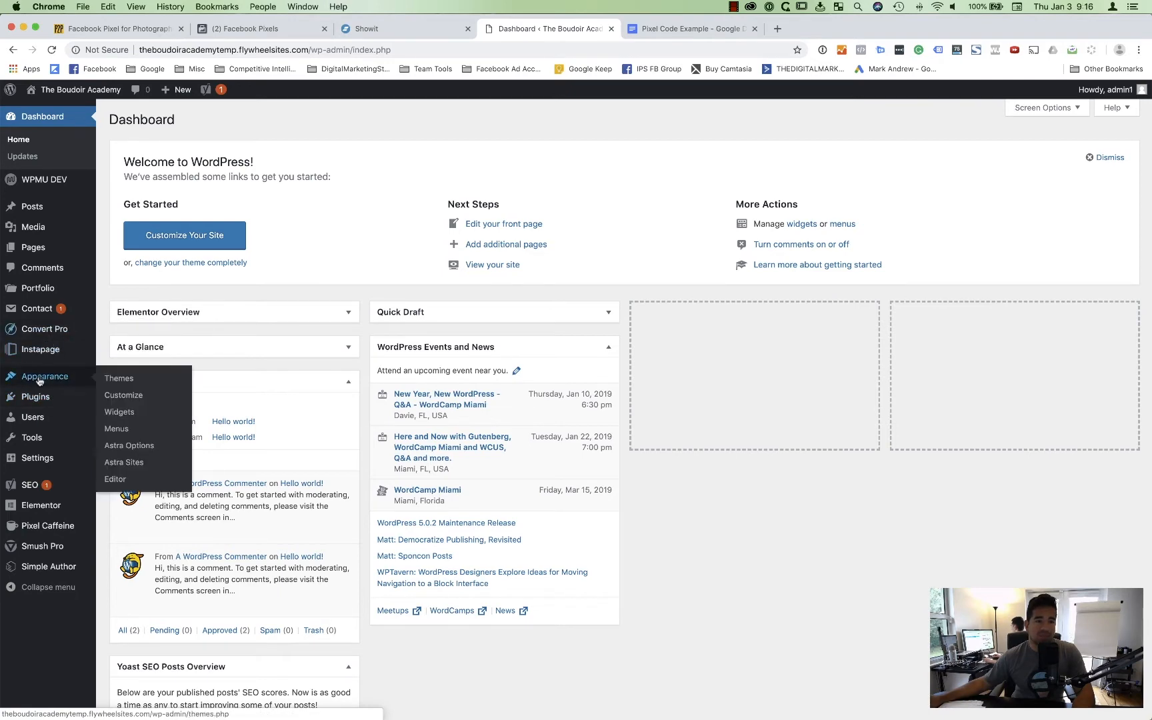
{"action": "left_click", "coordinate": [106, 480]}
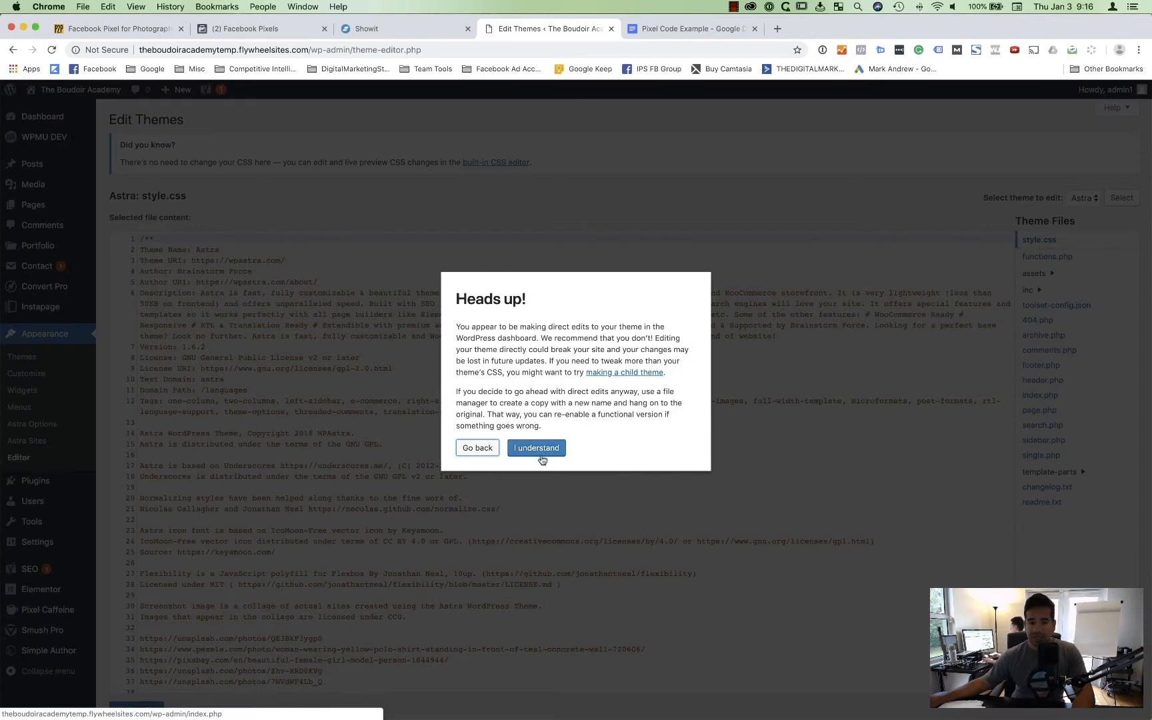
{"action": "left_click", "coordinate": [537, 448]}
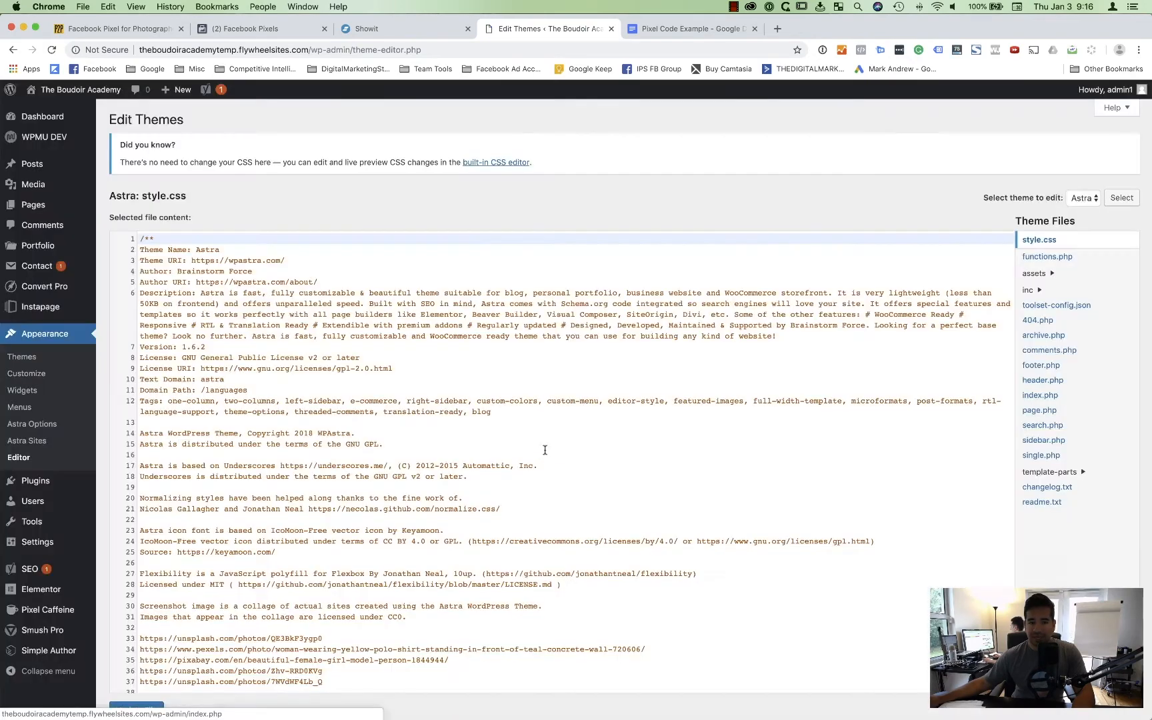
{"action": "left_click", "coordinate": [1047, 382]}
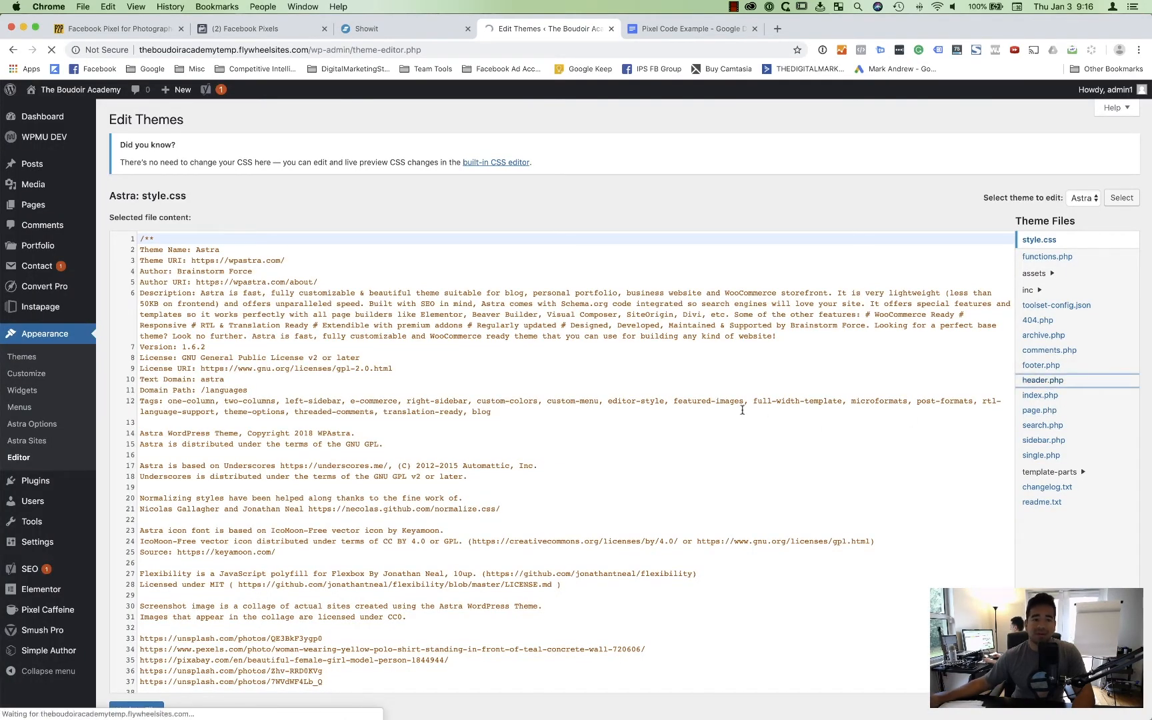
- Paste the Facebook Pixel code after the wp_head line, just above the closing head tag, and save header.php
{"action": "scroll", "coordinate": [303, 420], "scroll_direction": "down", "scroll_amount": 3}
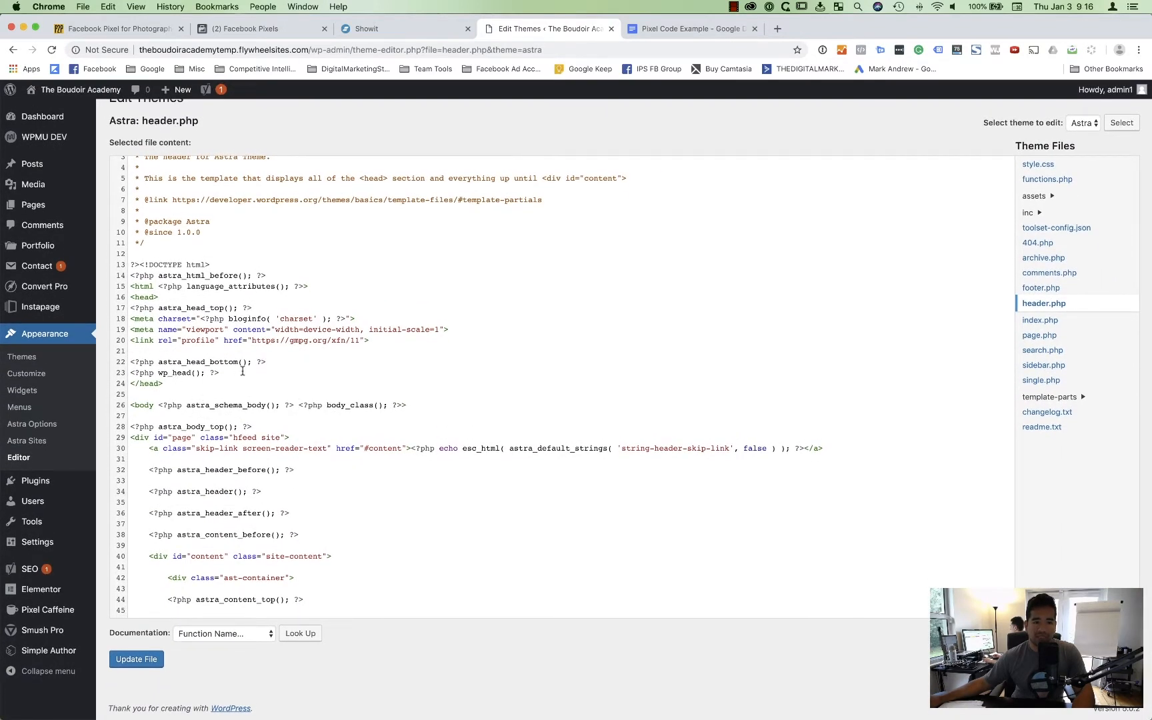
{"action": "left_click", "coordinate": [242, 370]}
{"action": "key", "text": "Return"}
{"action": "key", "text": "super+v"}
{"action": "key", "text": "Return"}
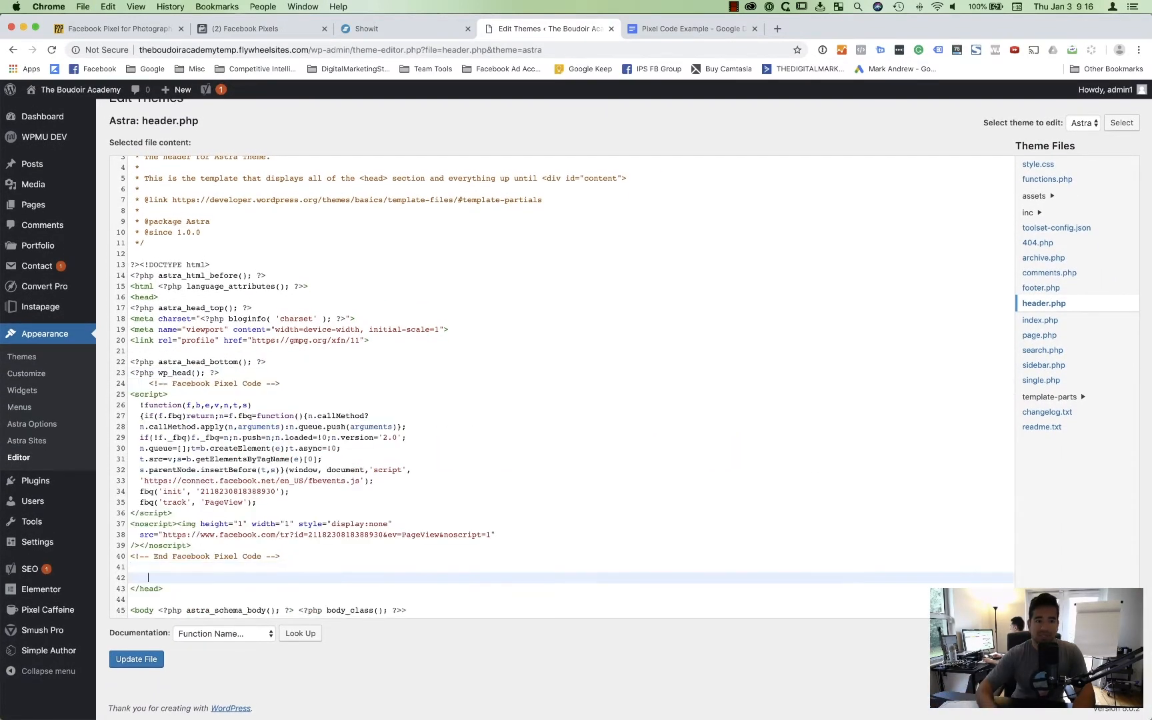
{"action": "key", "text": "BackSpace"}
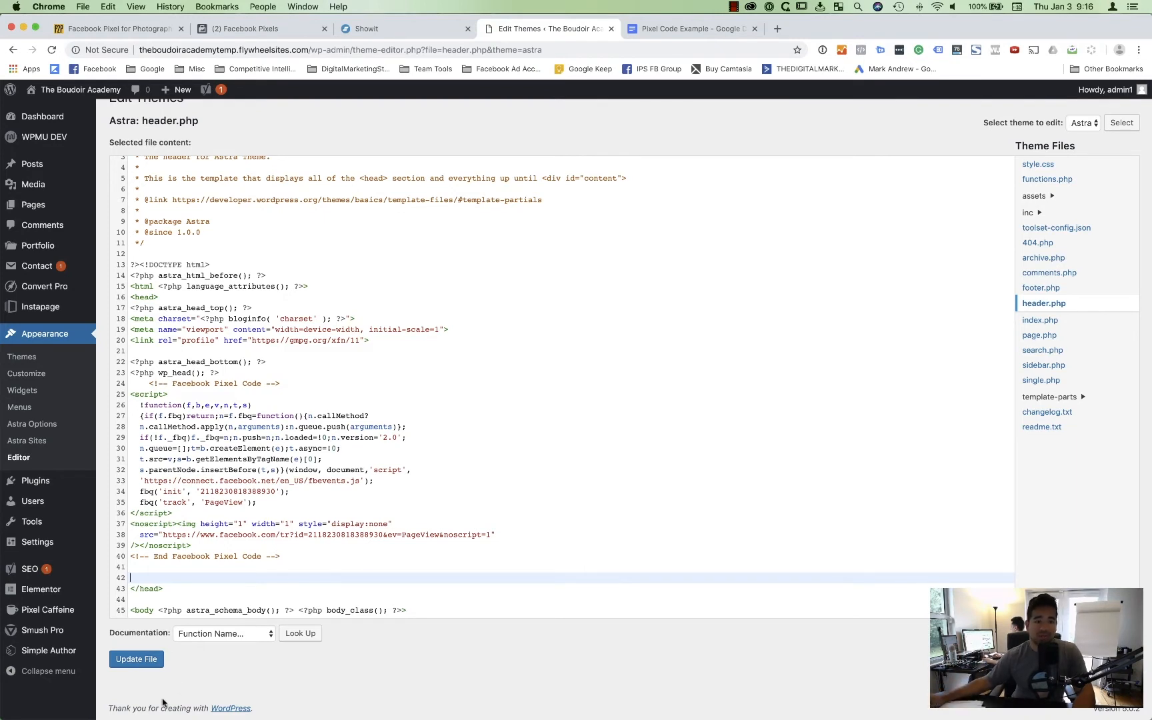
{"action": "left_click", "coordinate": [147, 662]}
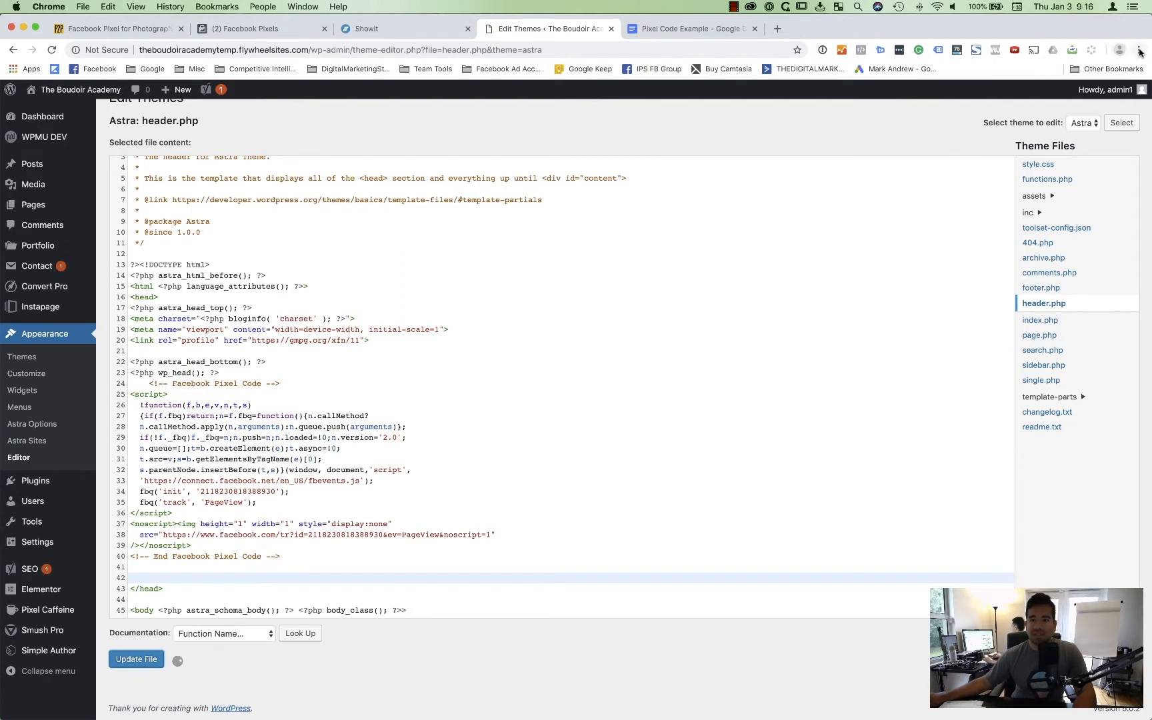
- Check the theme editor page for pixels with the Facebook Pixel Helper extension
{"action": "left_click", "coordinate": [861, 51]}
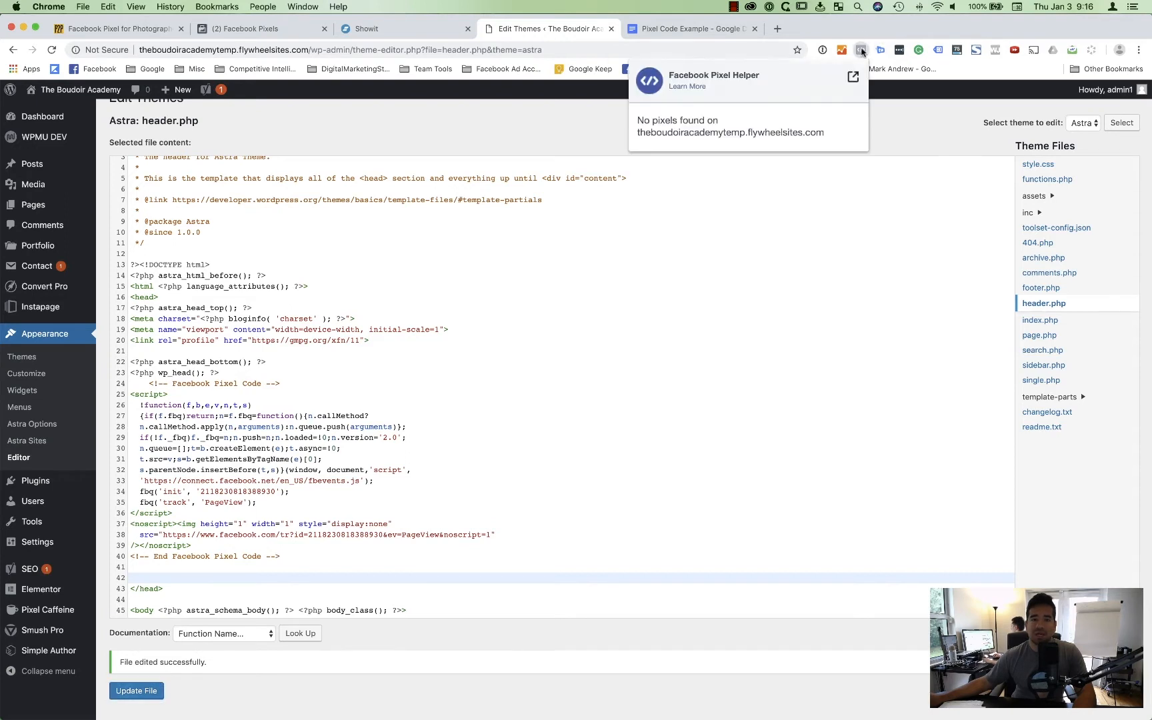
{"action": "left_click_drag", "start_coordinate": [761, 76], "coordinate": [671, 76]}
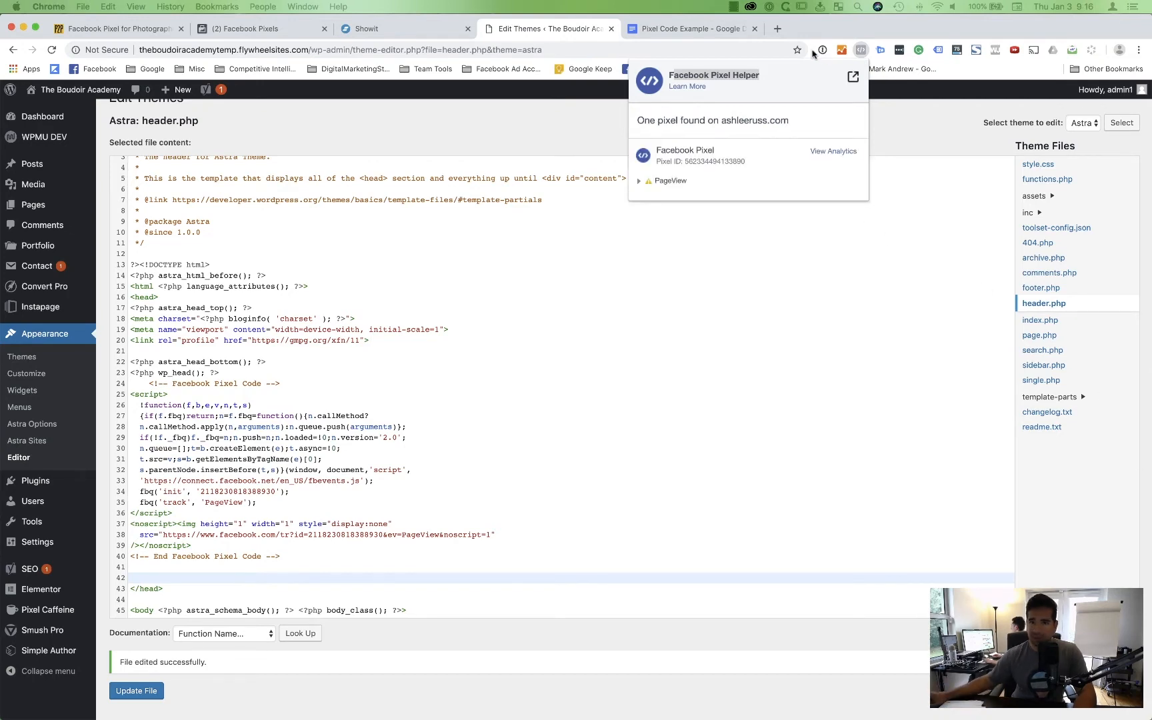
- Open ashleeruss.com in a new tab and browse down its home page to the Boudoir Products section
{"action": "left_click", "coordinate": [777, 28]}
{"action": "type", "text": "ashleeruss.com/"}
{"action": "key", "text": "Return"}
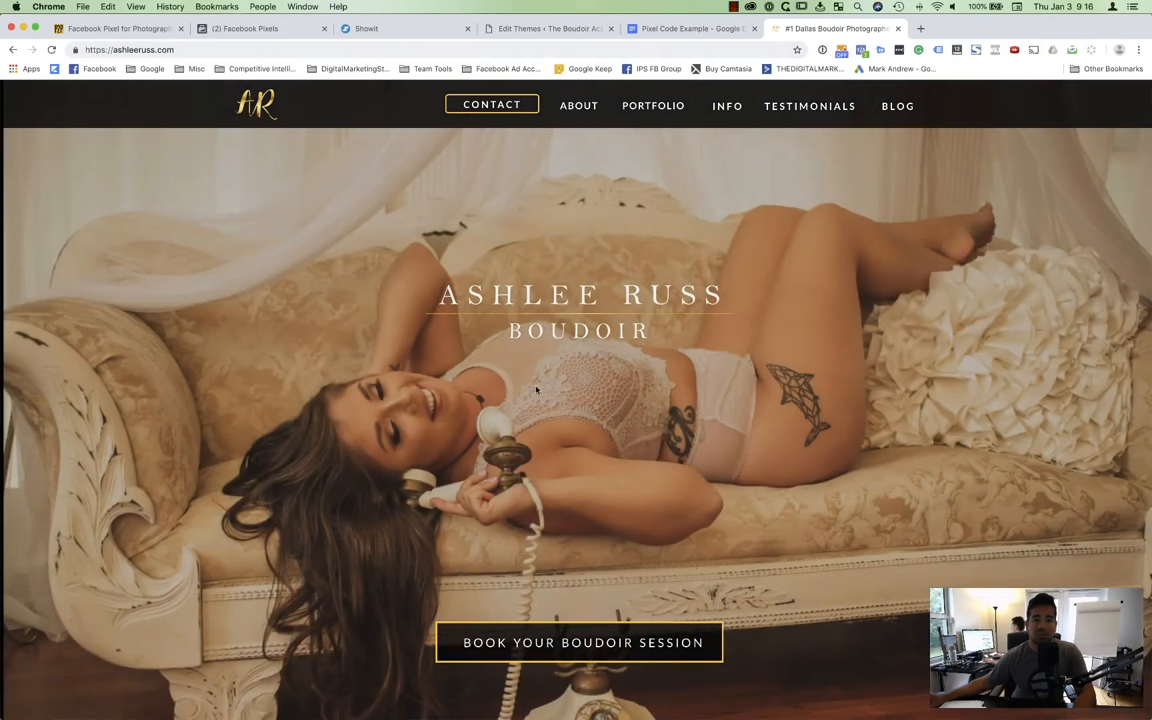
{"action": "scroll", "coordinate": [536, 390], "scroll_direction": "down", "scroll_amount": 20}
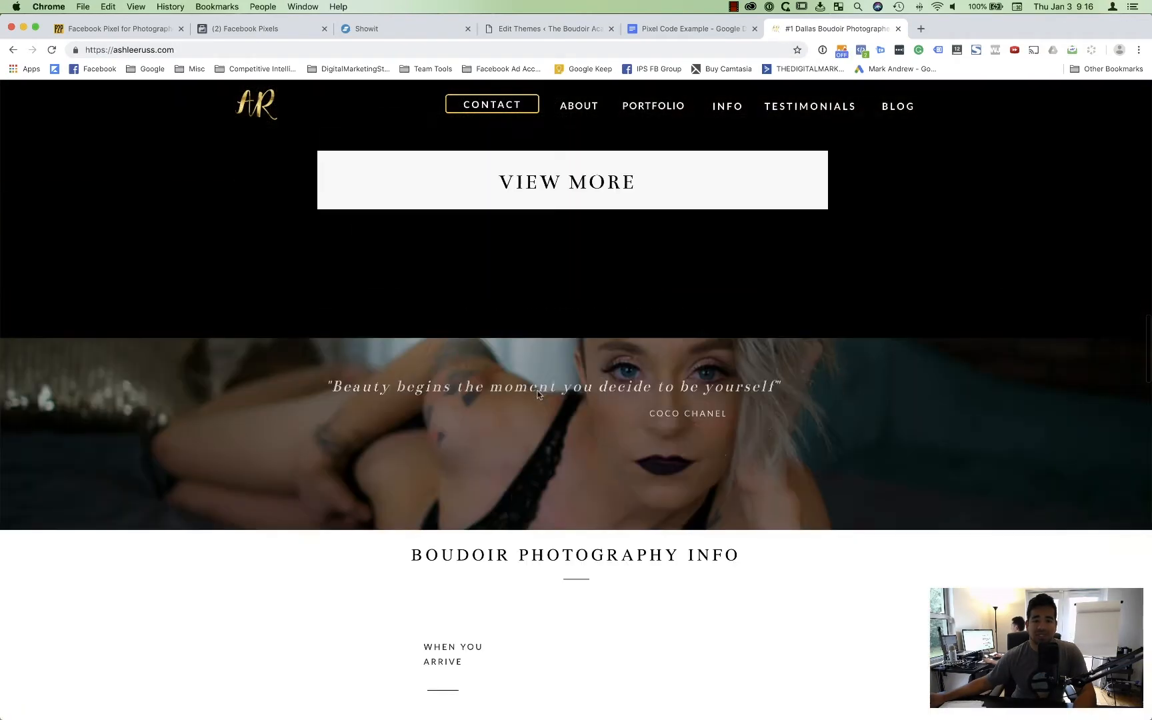
{"action": "scroll", "coordinate": [537, 393], "scroll_direction": "down", "scroll_amount": 5}
{"action": "scroll", "coordinate": [538, 393], "scroll_direction": "down", "scroll_amount": 3}
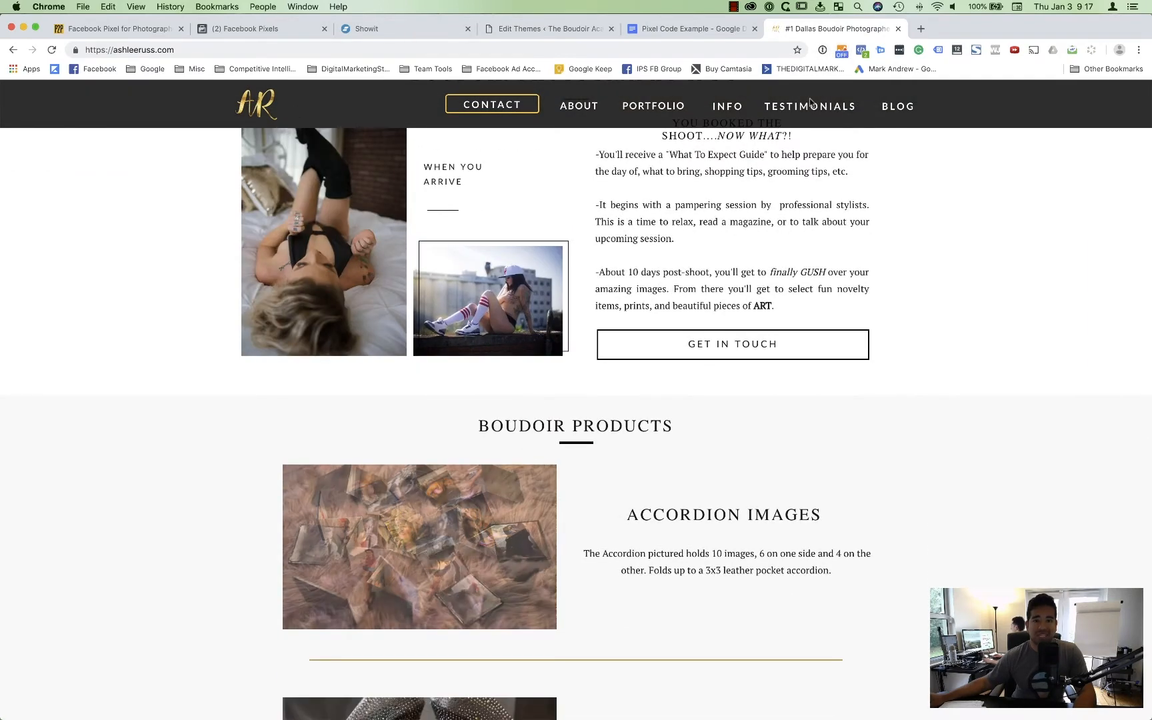
- Inspect the pixel ID and events on ashleeruss.com with Facebook Pixel Helper, and close the helper
{"action": "left_click", "coordinate": [861, 51]}
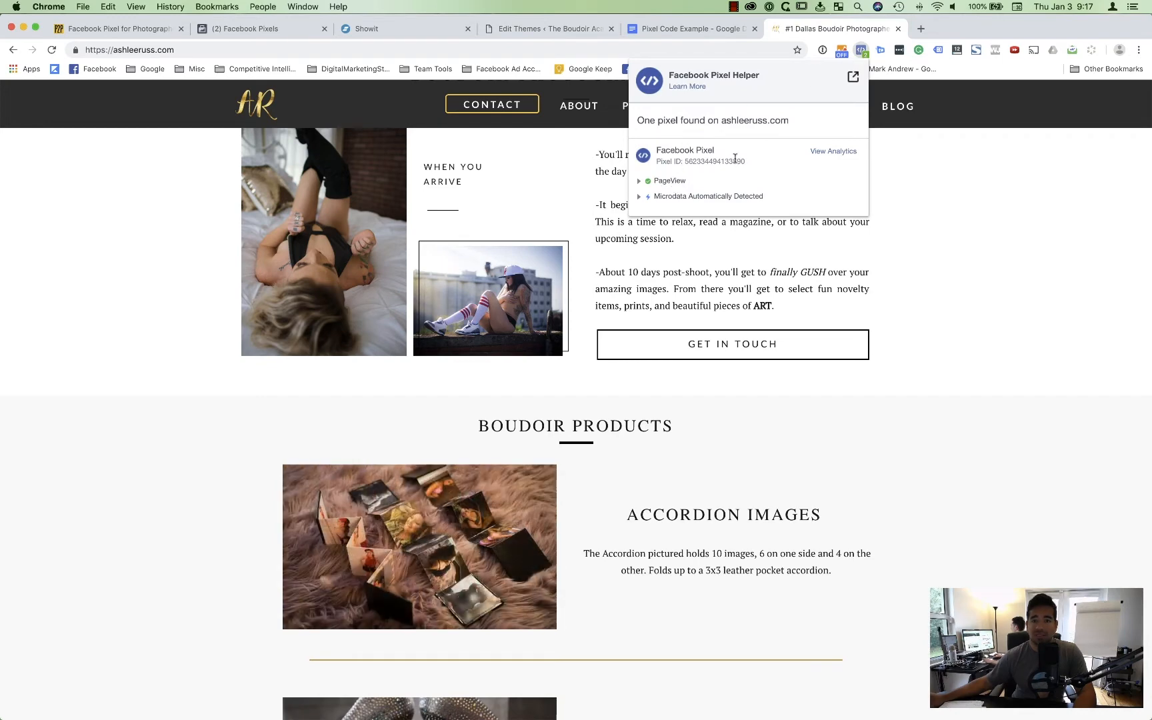
{"action": "left_click_drag", "start_coordinate": [735, 158], "coordinate": [656, 73]}
{"action": "left_click", "coordinate": [733, 165]}
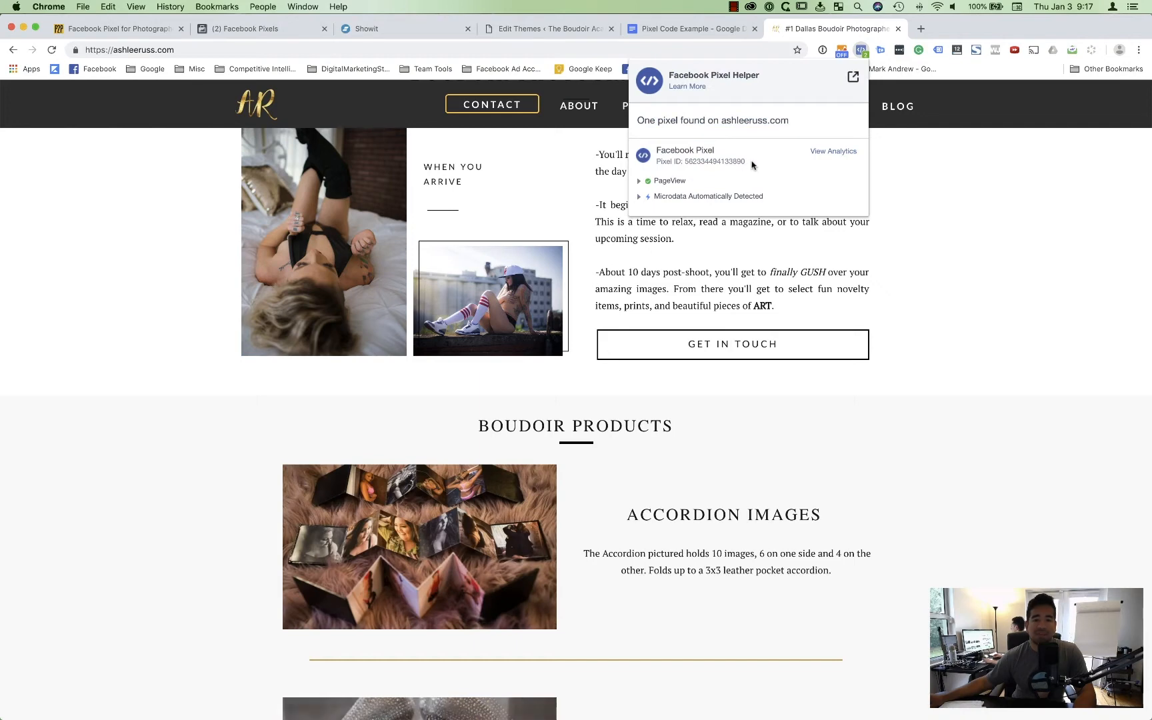
{"action": "left_click_drag", "start_coordinate": [750, 165], "coordinate": [647, 150]}
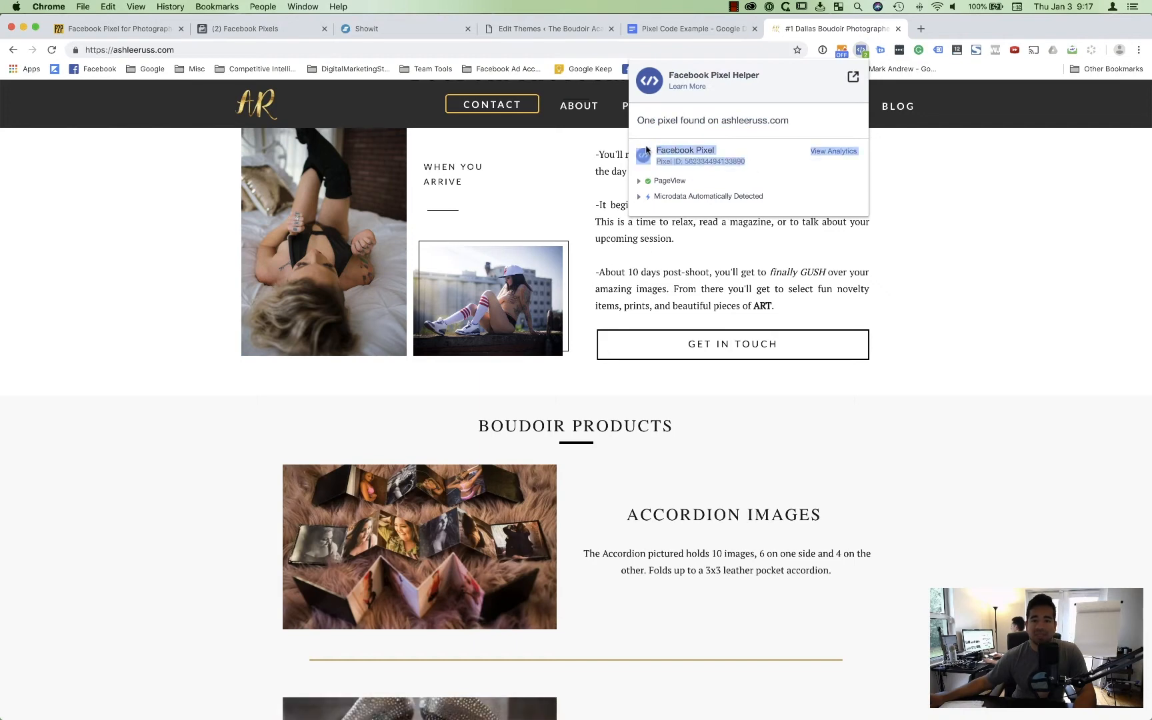
{"action": "left_click", "coordinate": [959, 229]}
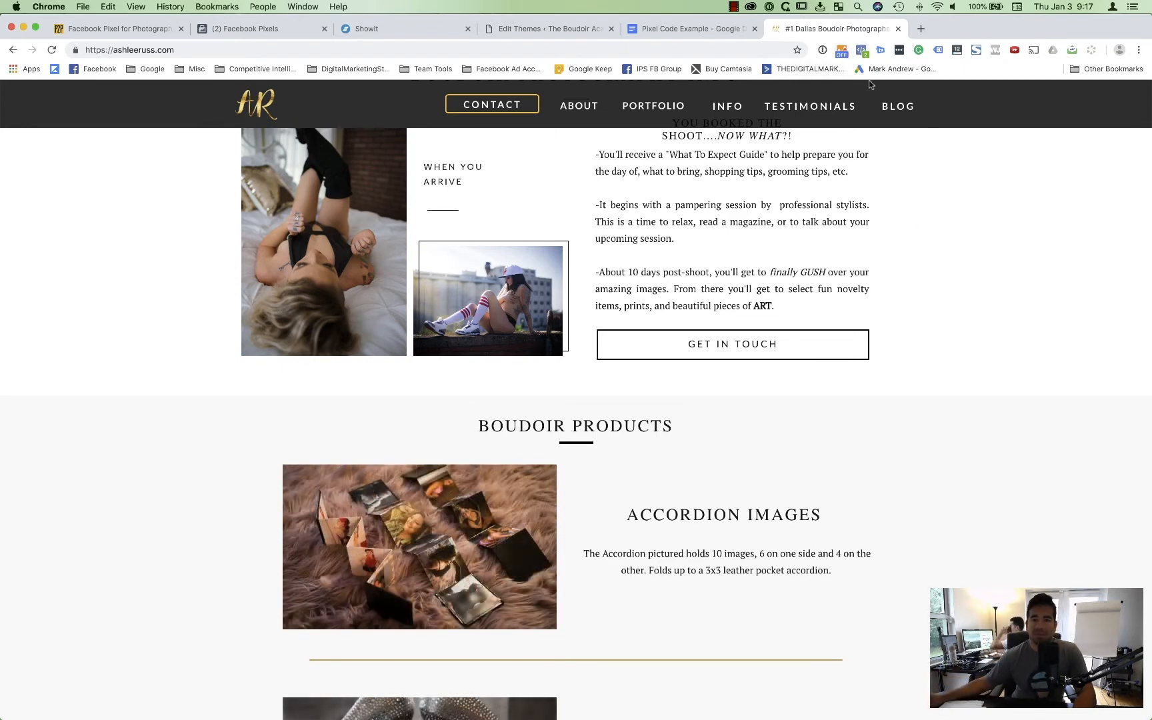
{"action": "left_click", "coordinate": [861, 52]}
{"action": "left_click", "coordinate": [965, 228]}
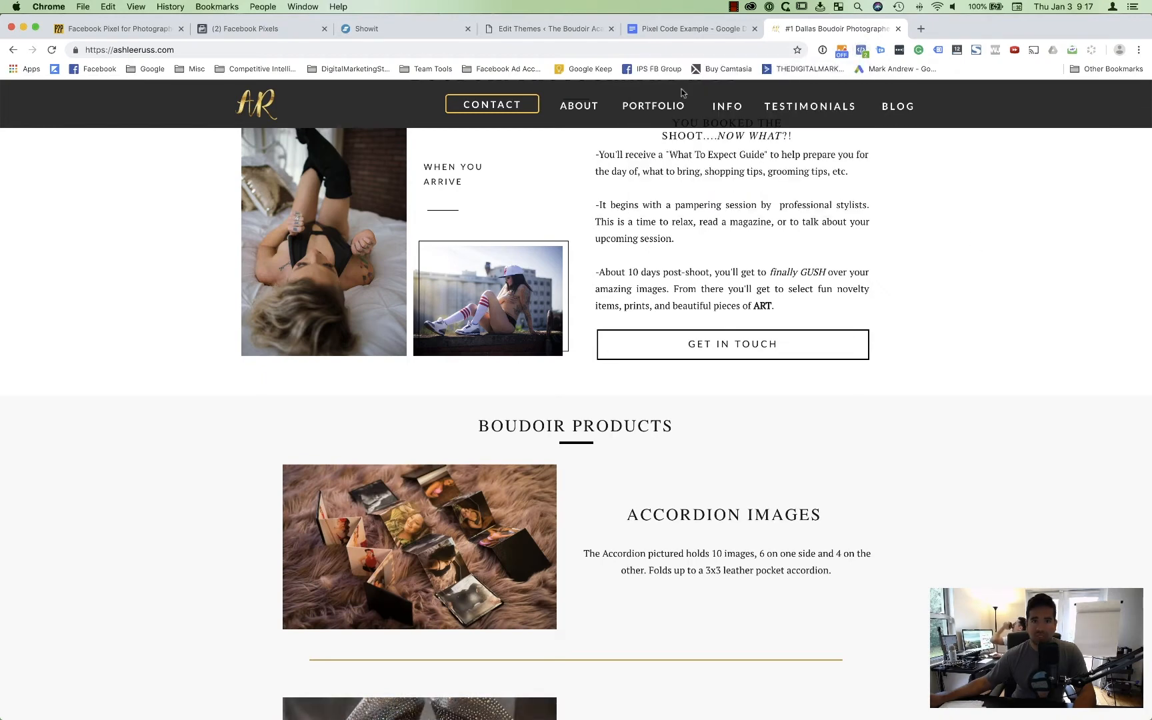
- Visit The Boudoir Academy's live site from WordPress in a new tab and verify its pixel with Facebook Pixel Helper
{"action": "left_click", "coordinate": [548, 29]}
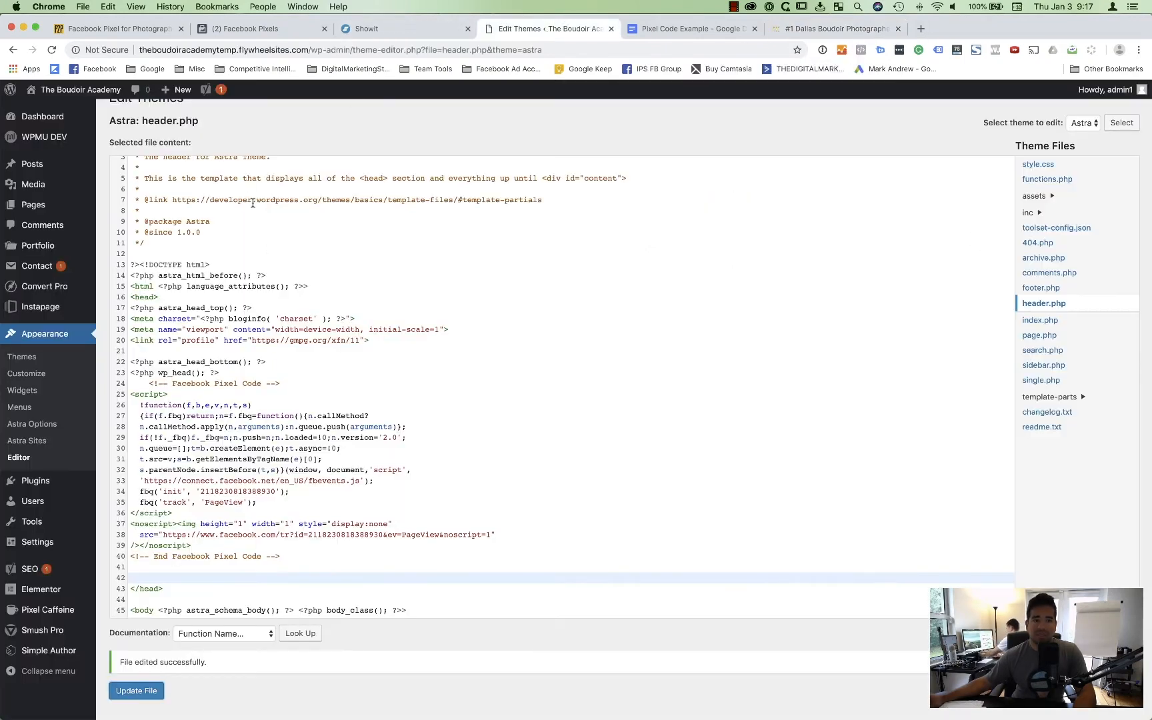
{"action": "scroll", "coordinate": [253, 203], "scroll_direction": "up", "scroll_amount": 1}
{"action": "mouse_move", "coordinate": [73, 90]}
{"action": "left_click", "coordinate": [47, 111], "text": "super"}
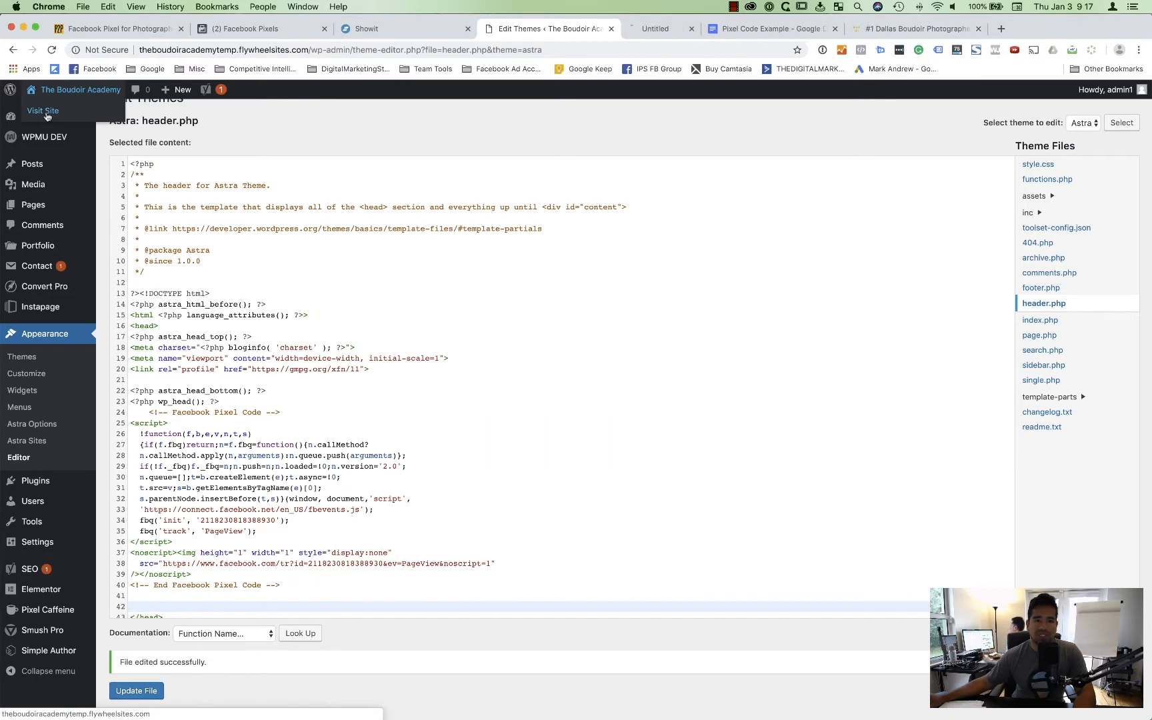
{"action": "left_click", "coordinate": [660, 29]}
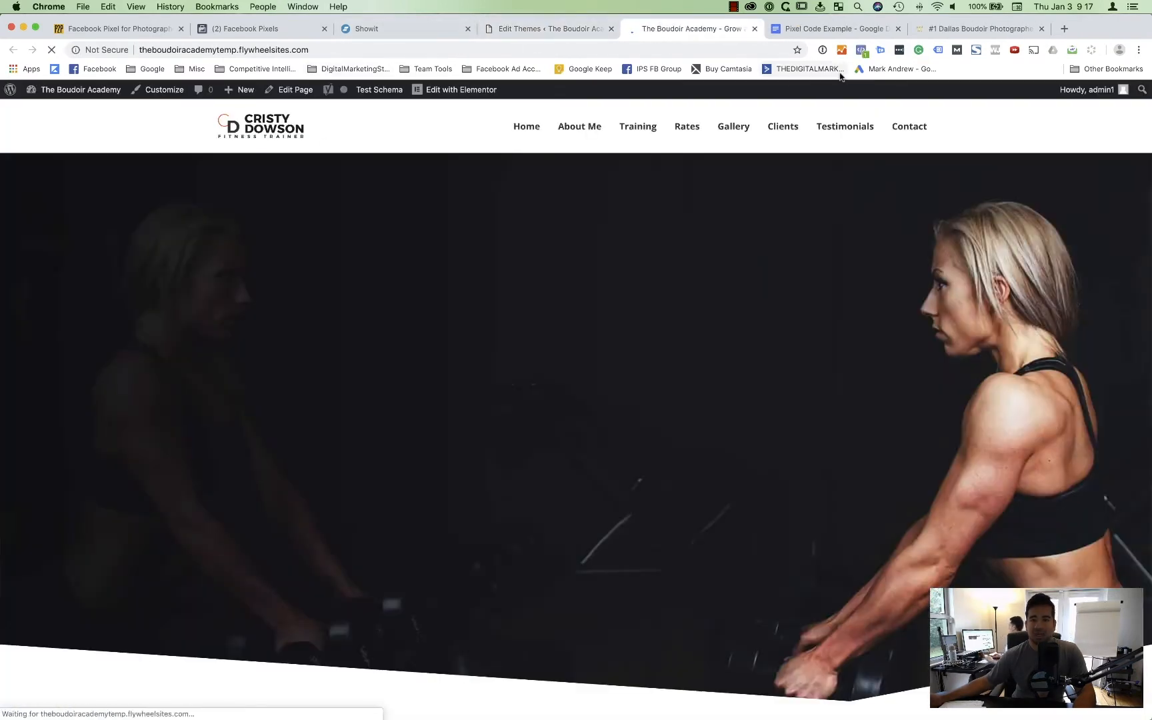
{"action": "left_click", "coordinate": [862, 50]}
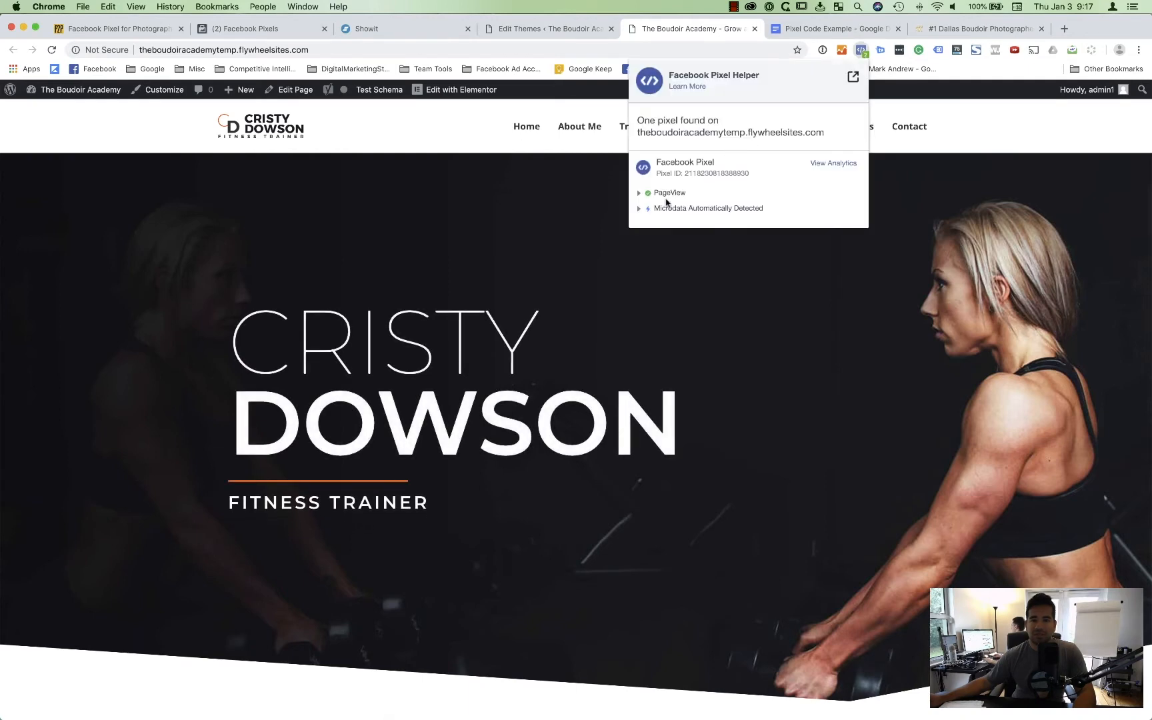
{"action": "left_click", "coordinate": [779, 302]}
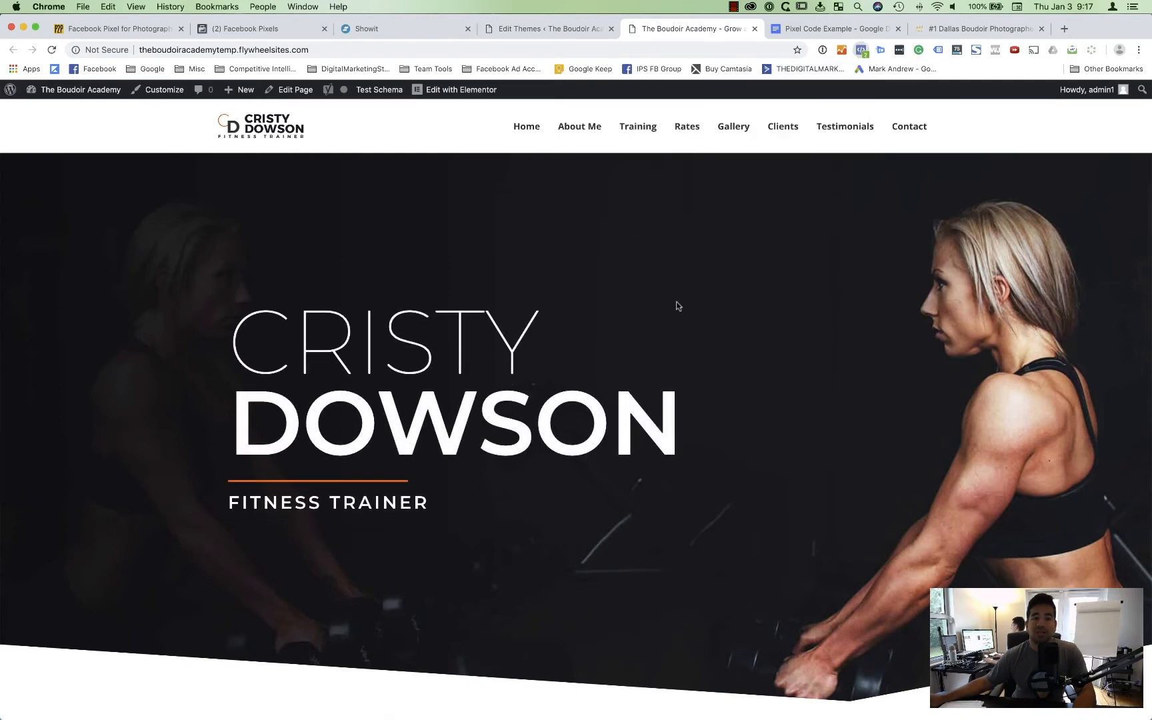
- Browse The Boudoir Academy's live page, recheck its pixel with Facebook Pixel Helper, and return to the theme's header.php editor
{"action": "scroll", "coordinate": [820, 300], "scroll_direction": "down", "scroll_amount": 20}
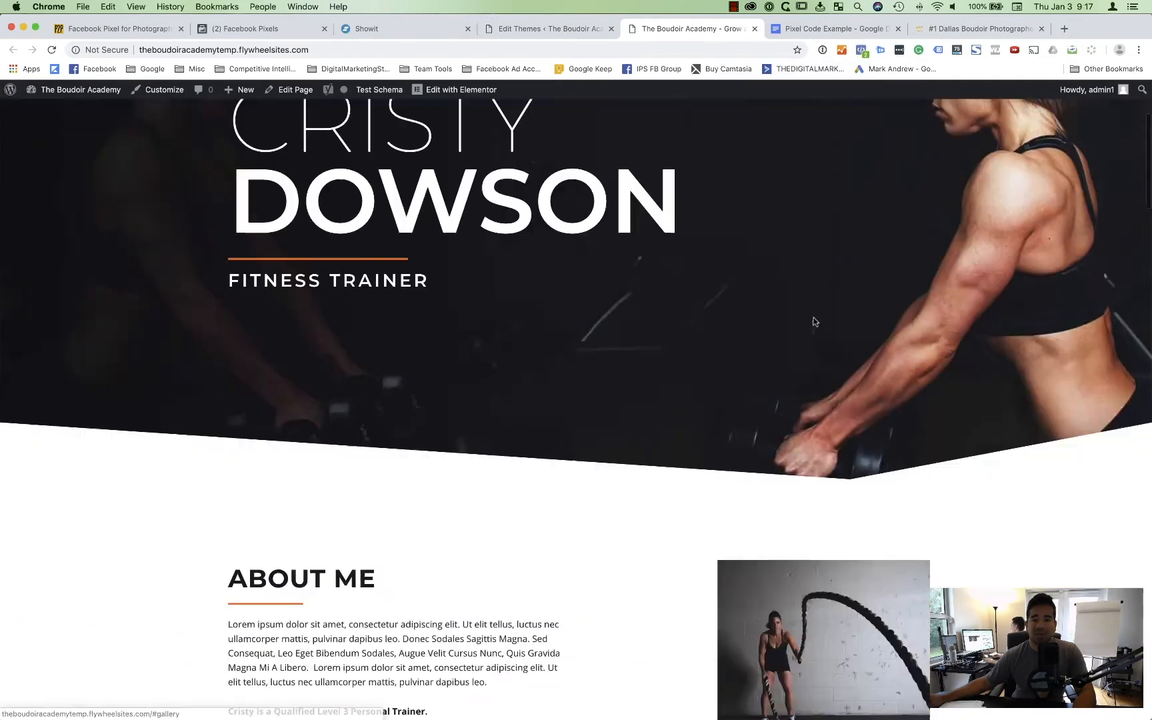
{"action": "scroll", "coordinate": [823, 296], "scroll_direction": "up", "scroll_amount": 20}
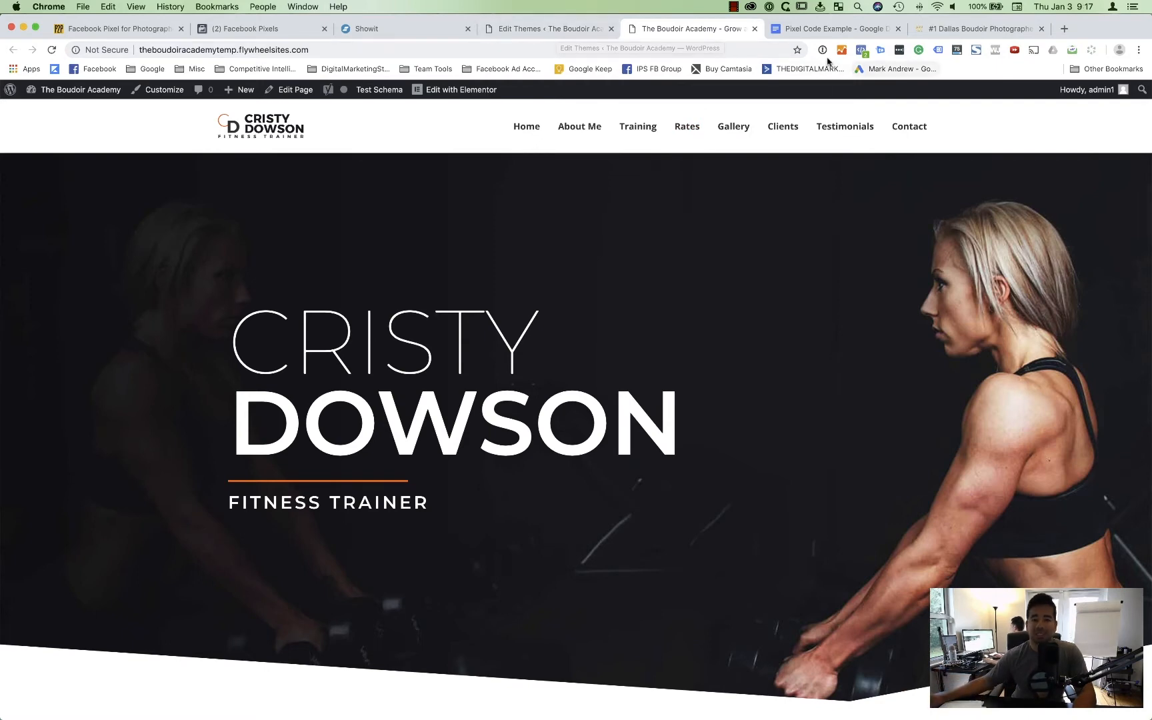
{"action": "left_click", "coordinate": [860, 50]}
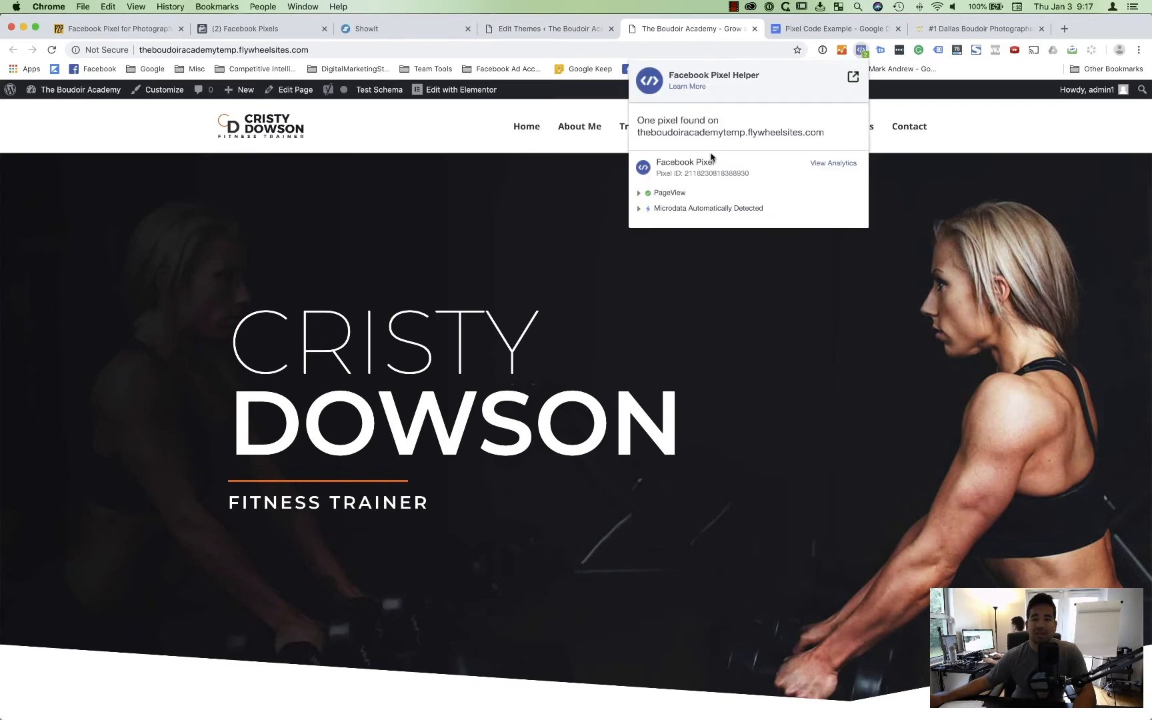
{"action": "left_click", "coordinate": [514, 36]}
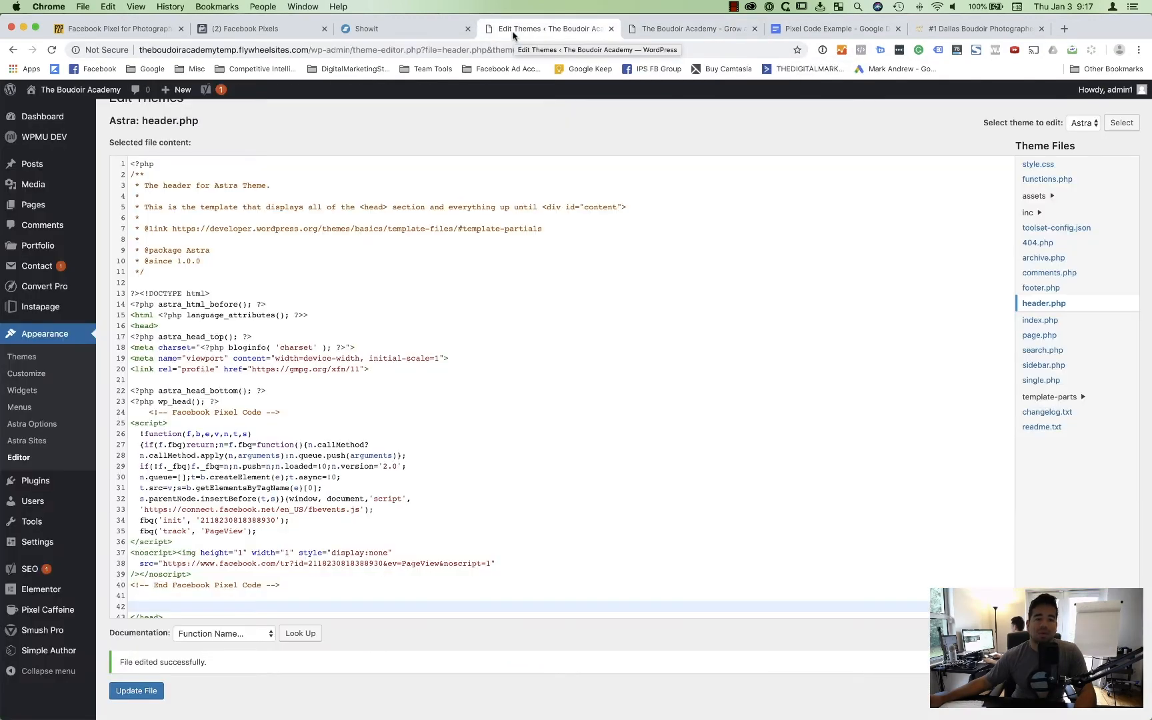
- Continue Facebook's pixel installation to the events stage, enable the Lead event, and copy its page-load event code
{"action": "left_click", "coordinate": [300, 30]}
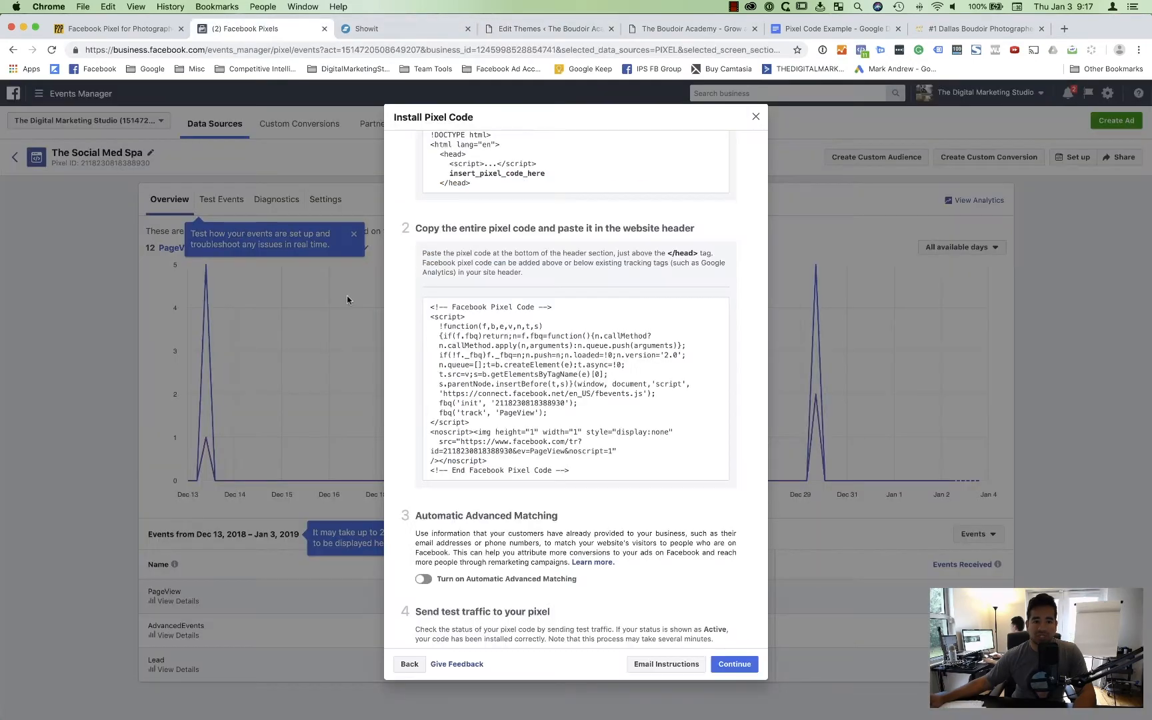
{"action": "scroll", "coordinate": [493, 542], "scroll_direction": "down", "scroll_amount": 3}
{"action": "left_click", "coordinate": [734, 663]}
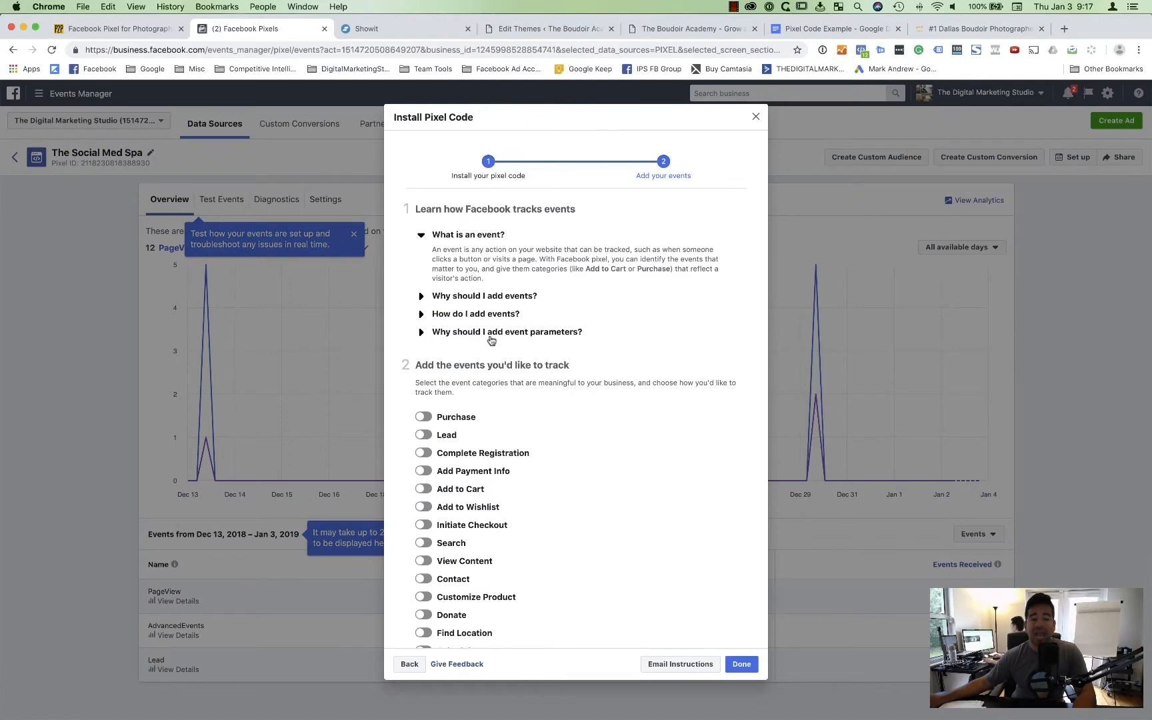
{"action": "scroll", "coordinate": [491, 340], "scroll_direction": "down", "scroll_amount": 5}
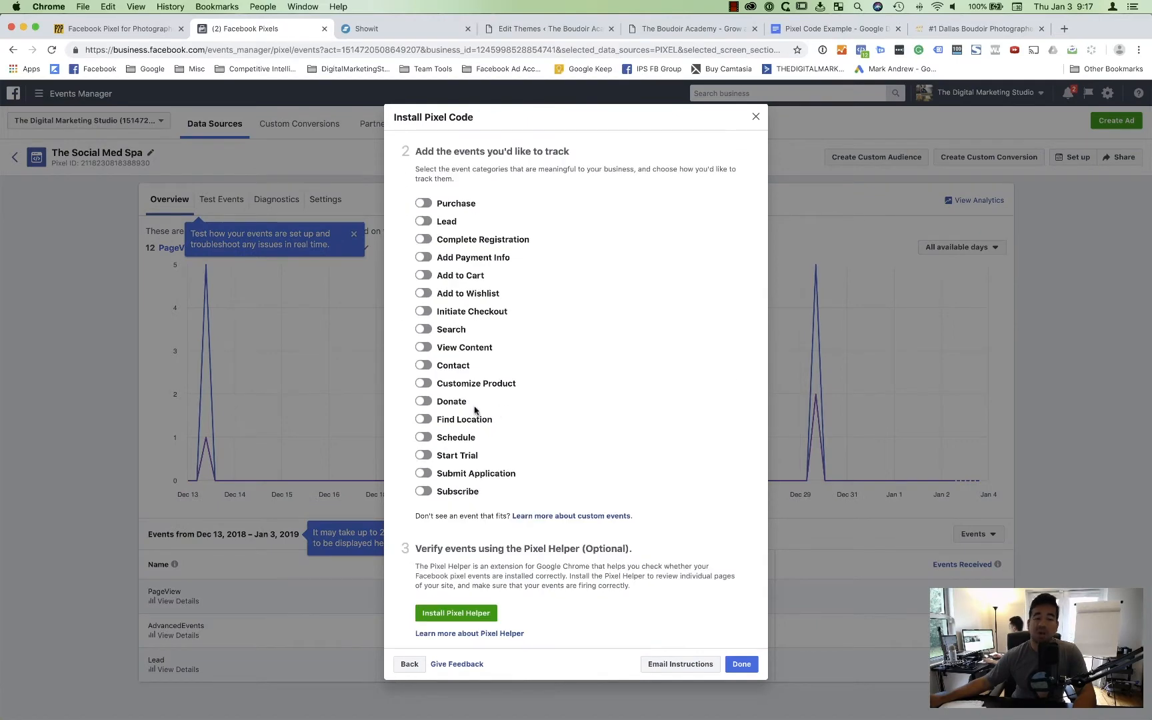
{"action": "left_click", "coordinate": [423, 222]}
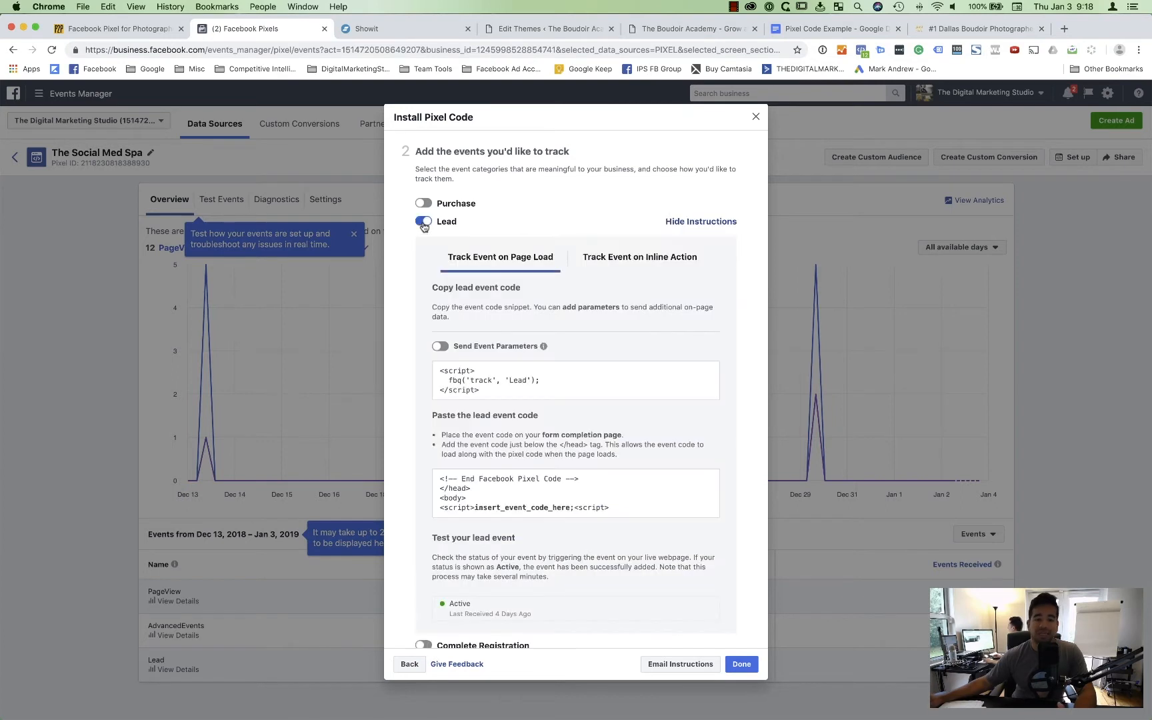
{"action": "left_click", "coordinate": [493, 391]}
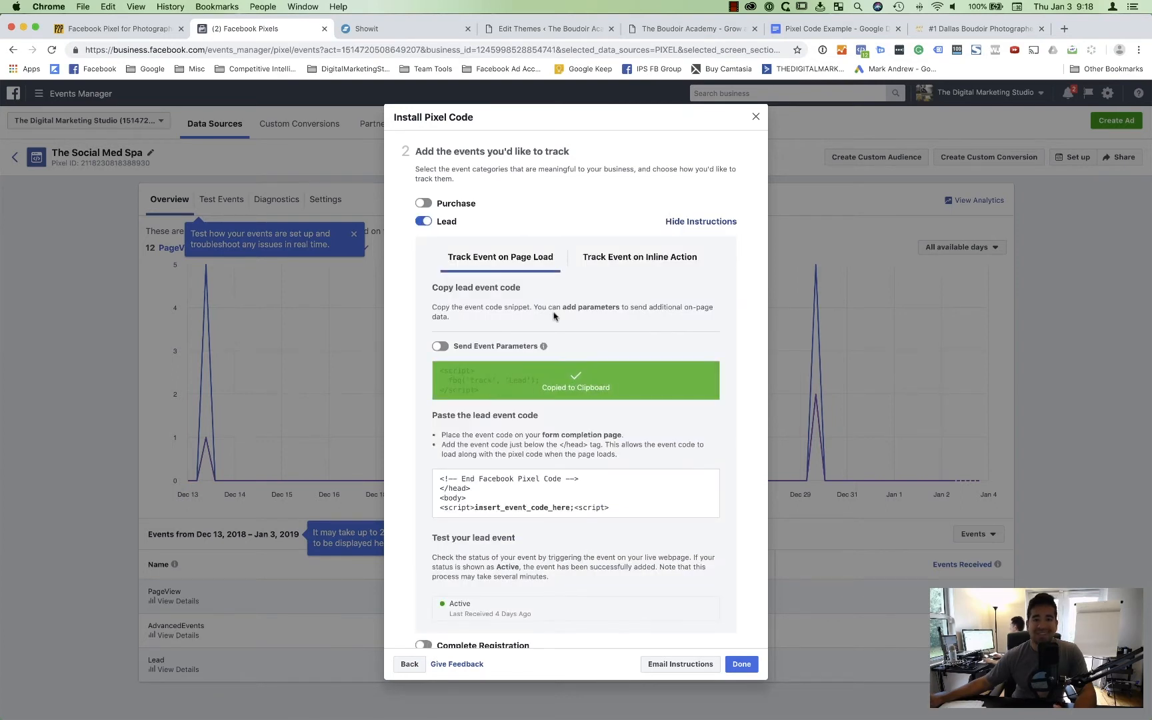
- Paste the Lead event script below the base pixel code in the Pixel Code Example document
{"action": "left_click", "coordinate": [818, 32]}
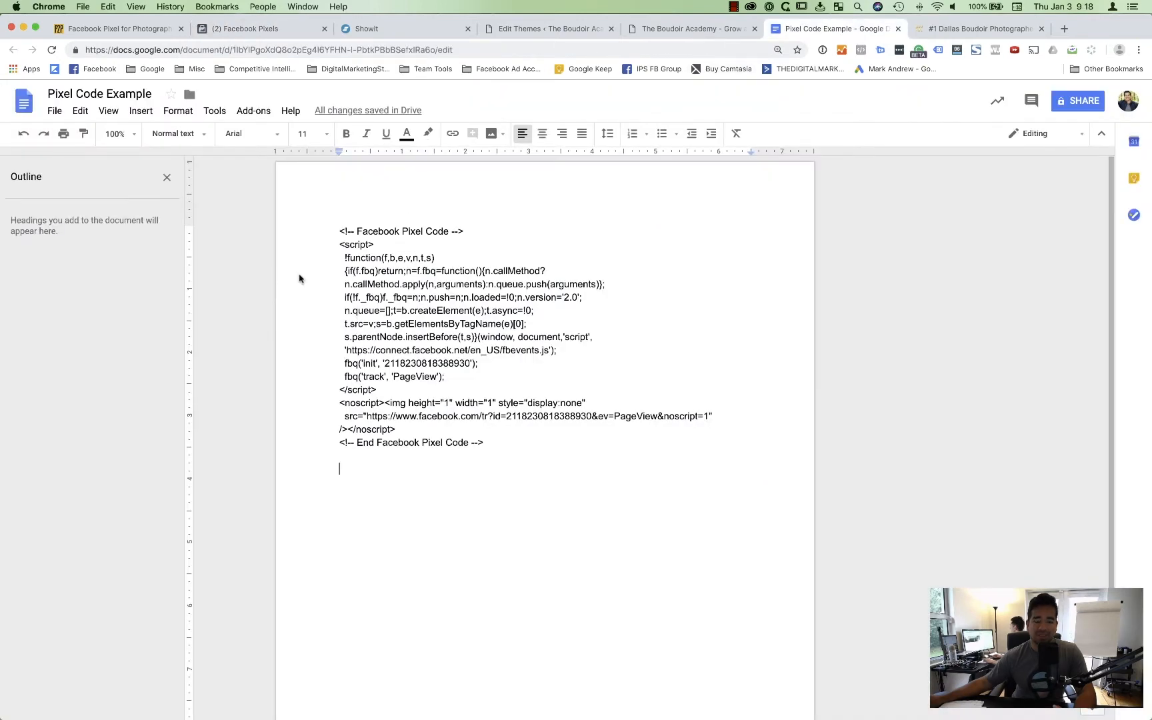
{"action": "key", "text": "super+v"}
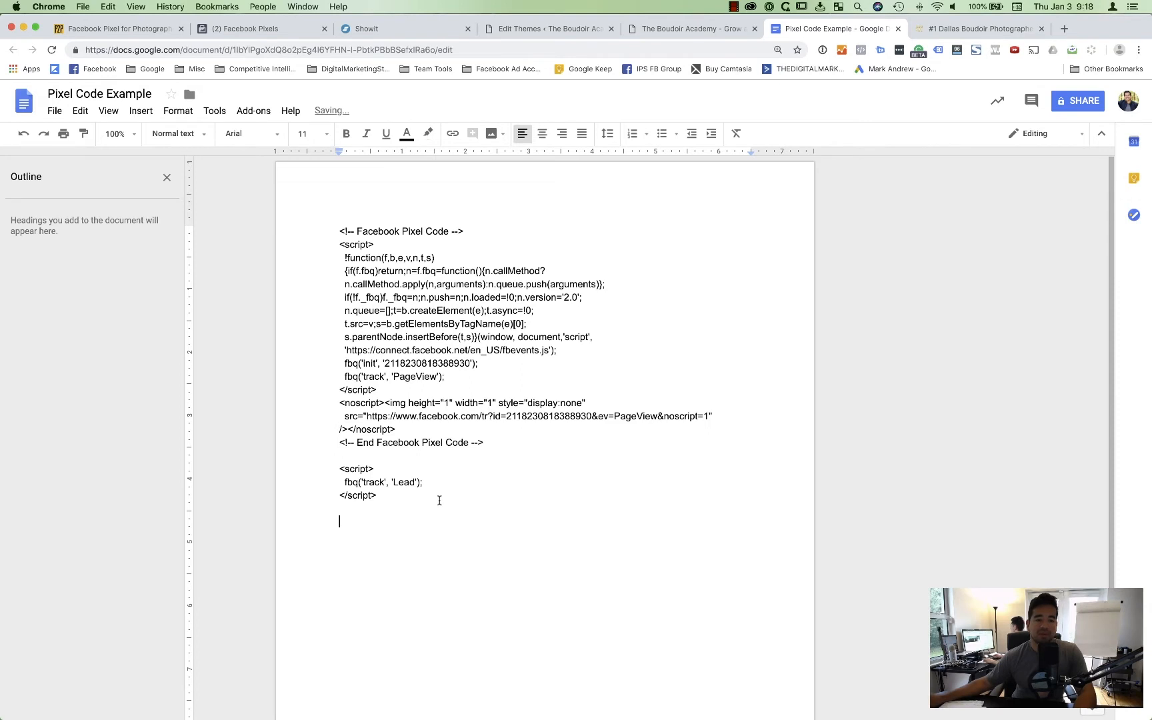
{"action": "scroll", "coordinate": [440, 496], "scroll_direction": "down", "scroll_amount": 1}
{"action": "scroll", "coordinate": [434, 483], "scroll_direction": "up", "scroll_amount": 1}
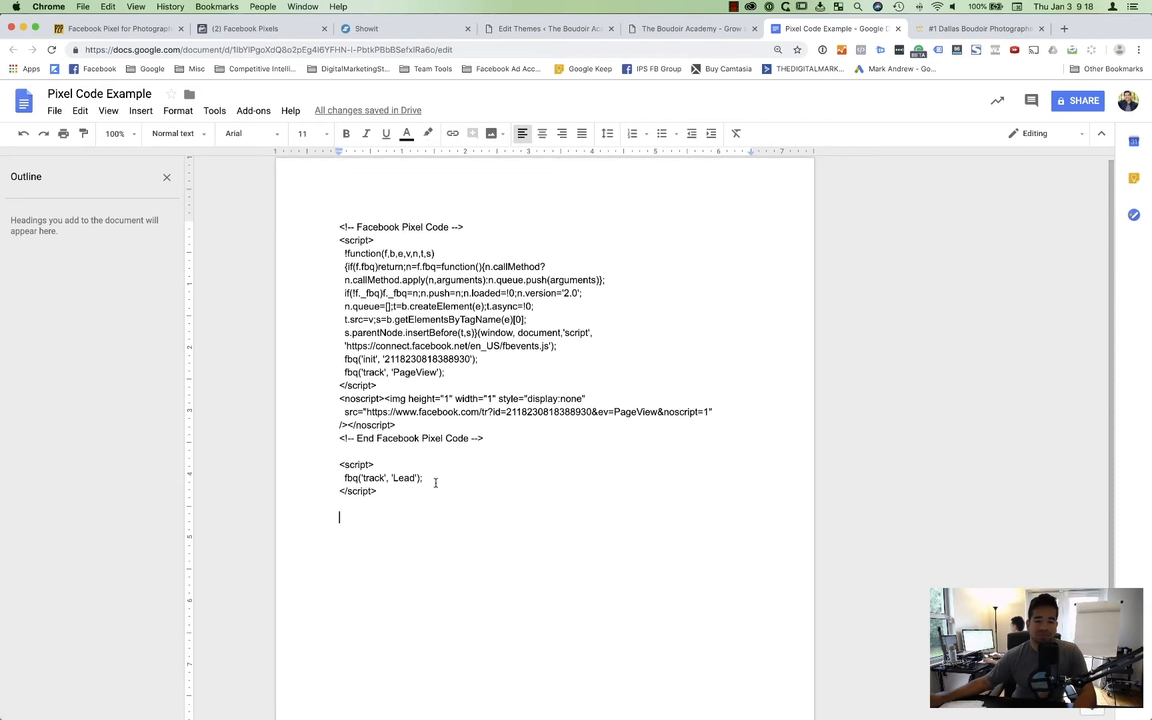
- Try inserting a copy of the fbq('track', 'Lead'); line below the PageView line in the base pixel script, and undo it
{"action": "left_click_drag", "start_coordinate": [427, 479], "coordinate": [327, 483]}
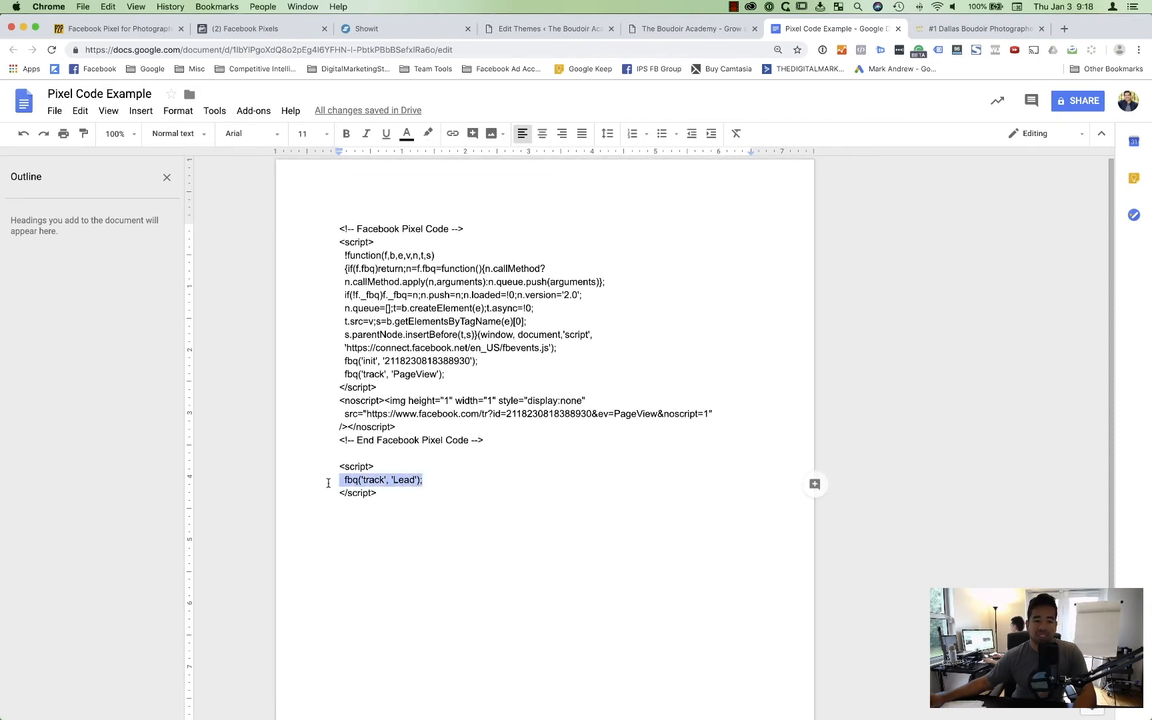
{"action": "left_click", "coordinate": [460, 374]}
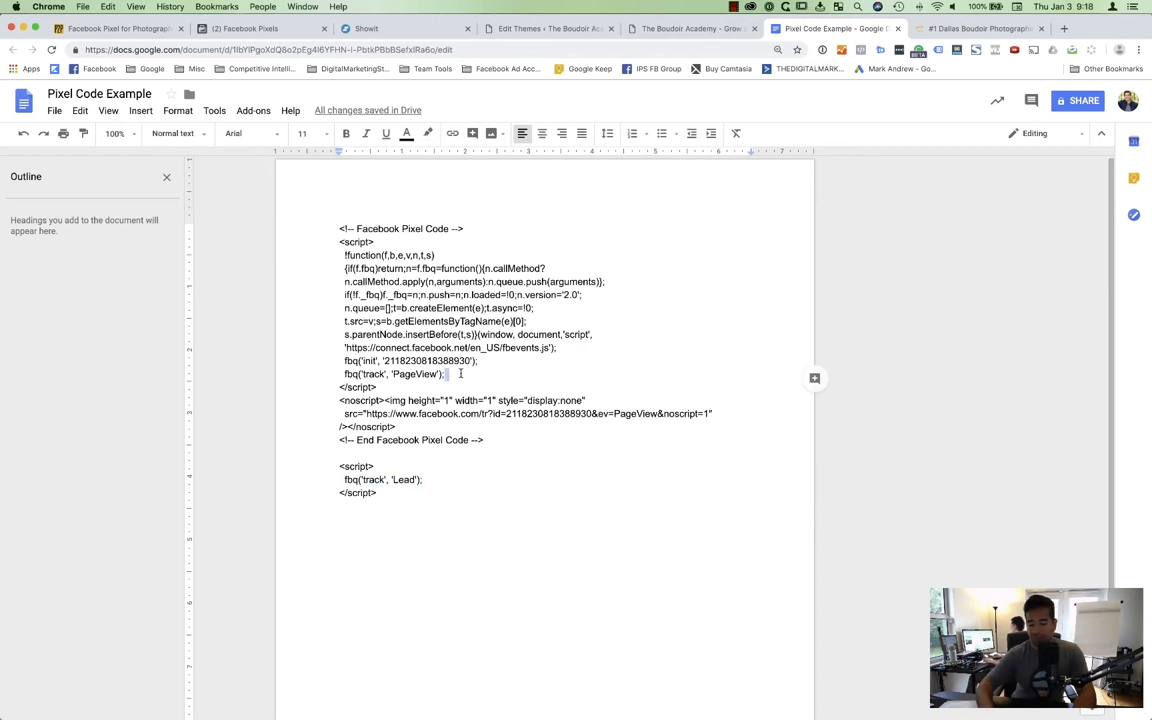
{"action": "key", "text": "Return"}
{"action": "key", "text": "super+v"}
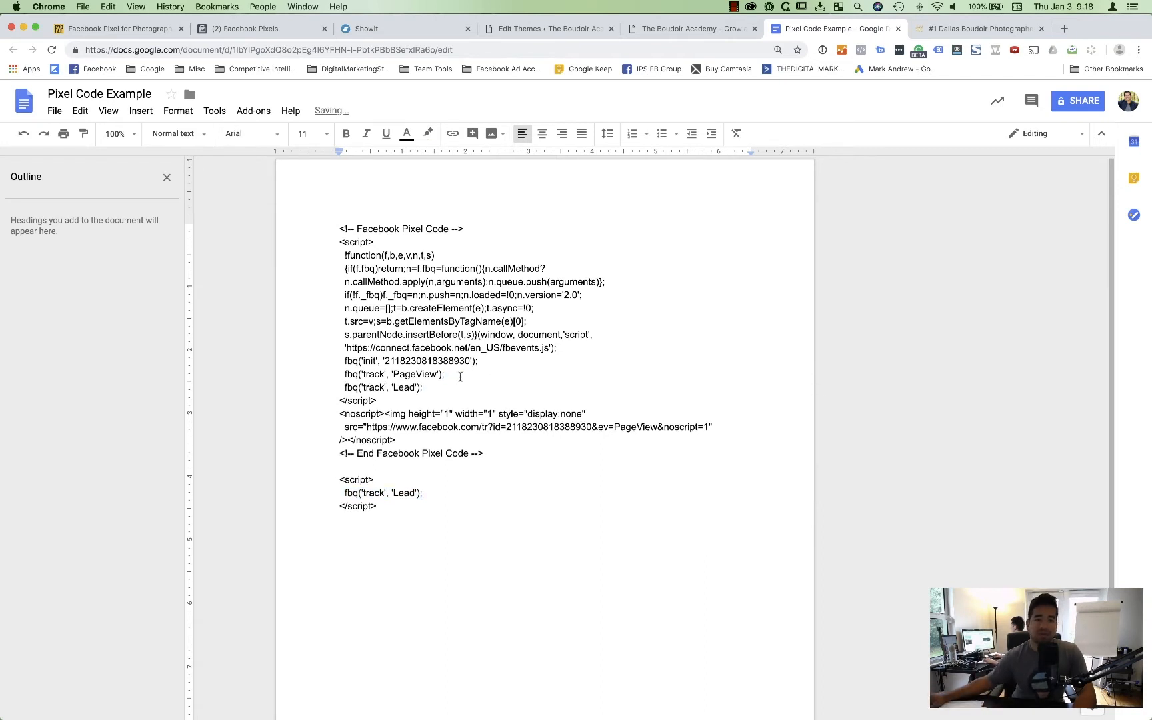
{"action": "key", "text": "super+z"}
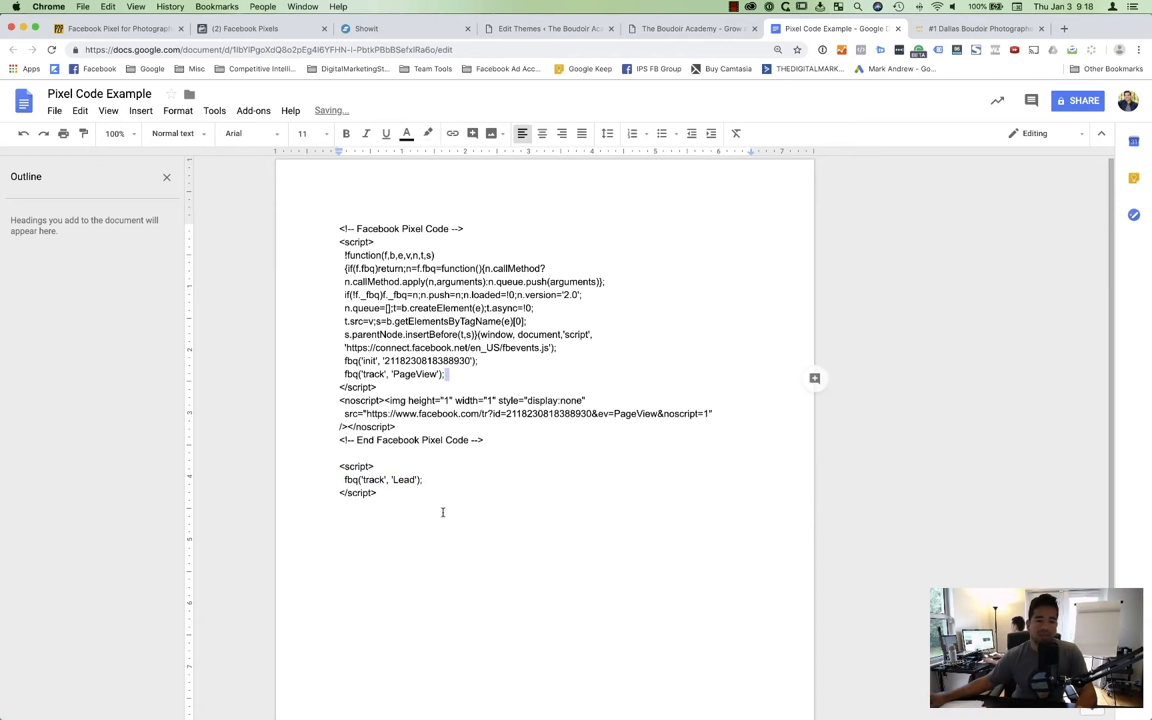
- Try cutting the entire Lead script block out of the Pixel Code Example document, and undo the cut
{"action": "left_click_drag", "start_coordinate": [497, 494], "coordinate": [303, 471]}
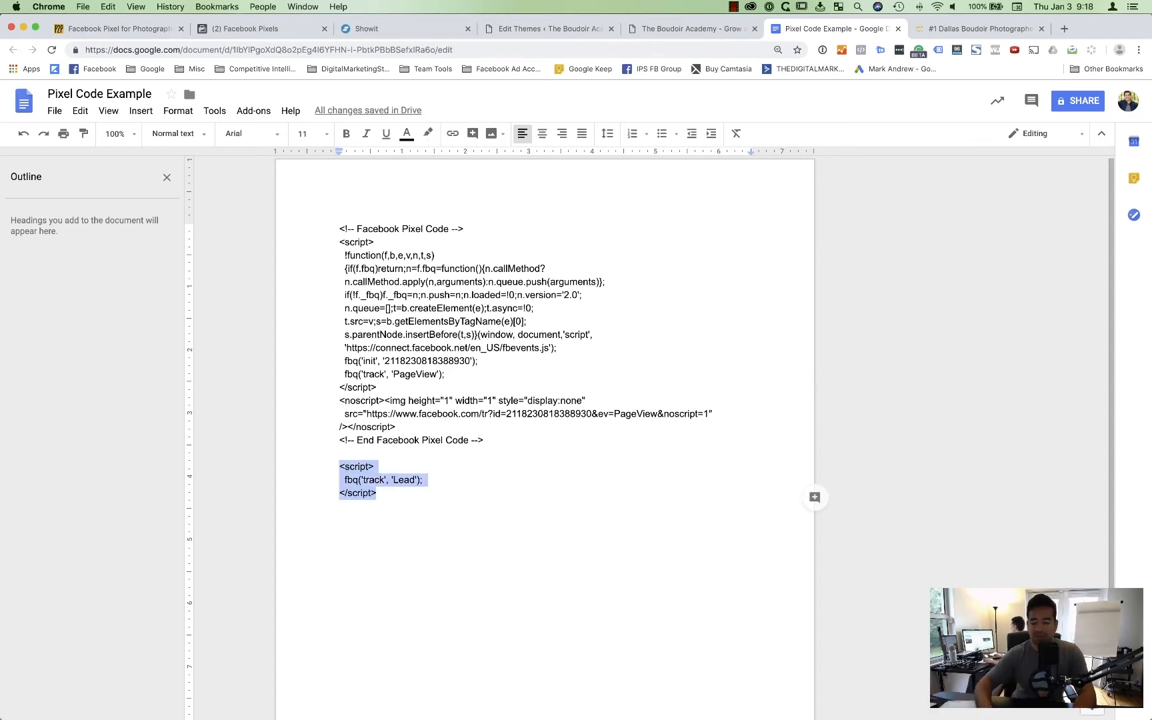
{"action": "key", "text": "super+x"}
{"action": "key", "text": "super+z"}
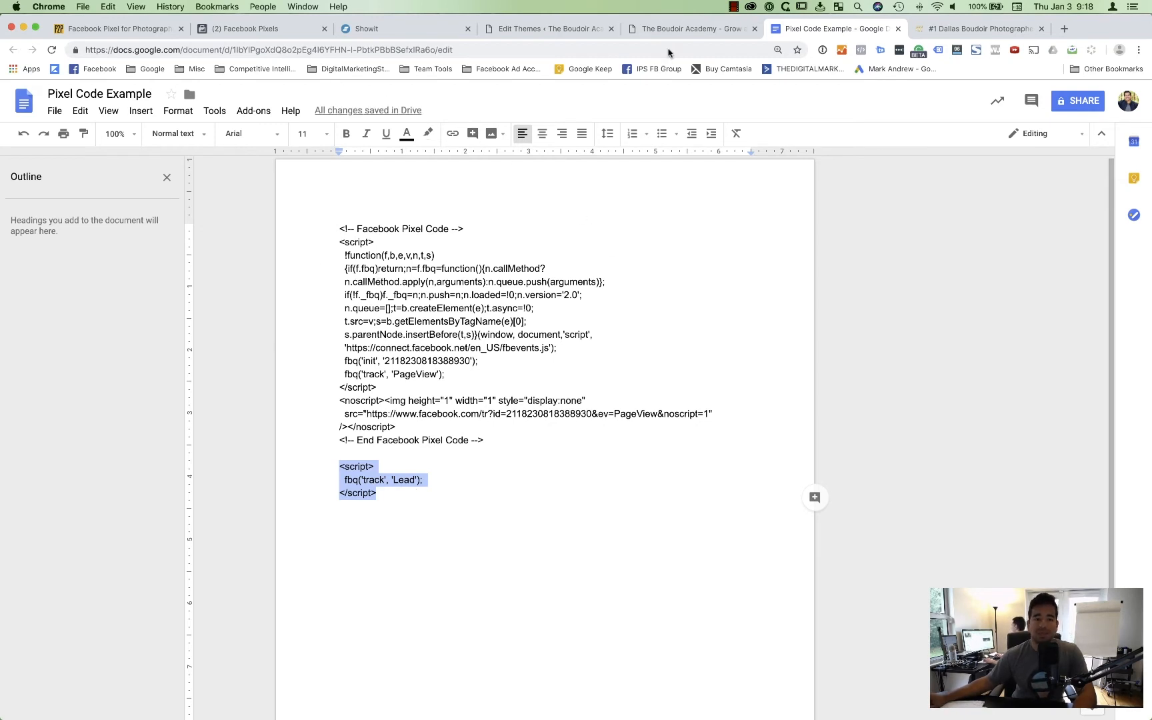
- Switch to Showit, open the TEST TEST page's Custom Head HTML for editing, and clear all of its existing code
{"action": "left_click", "coordinate": [966, 29]}
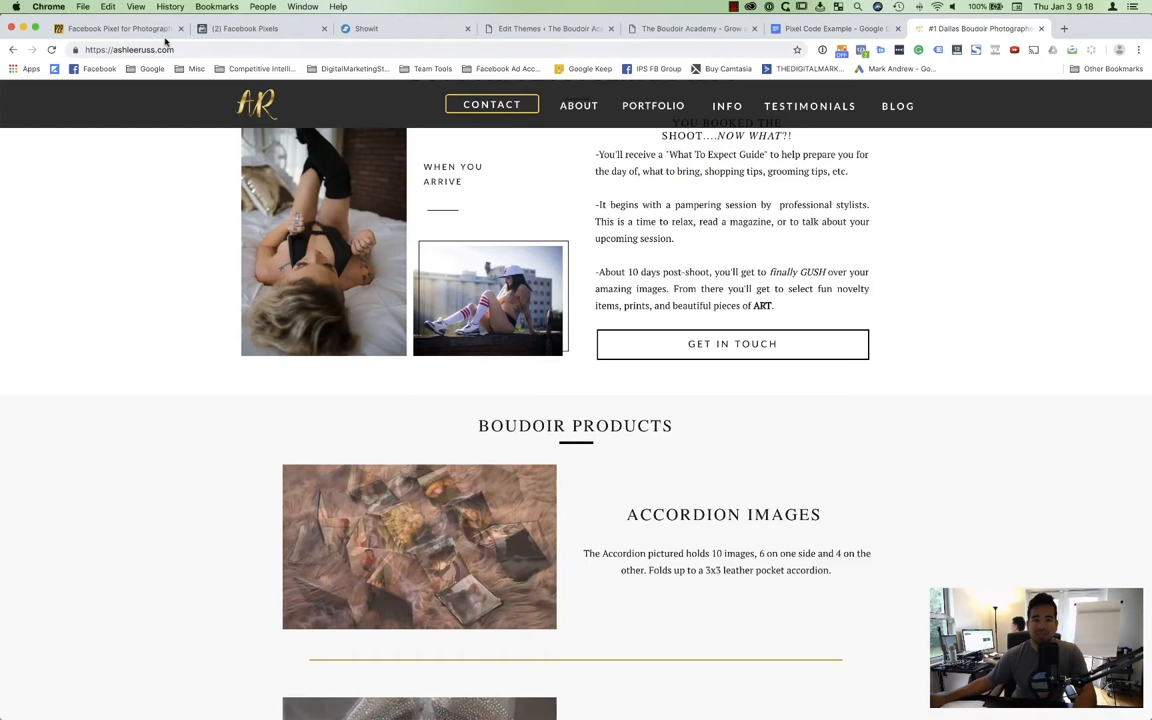
{"action": "left_click", "coordinate": [366, 29]}
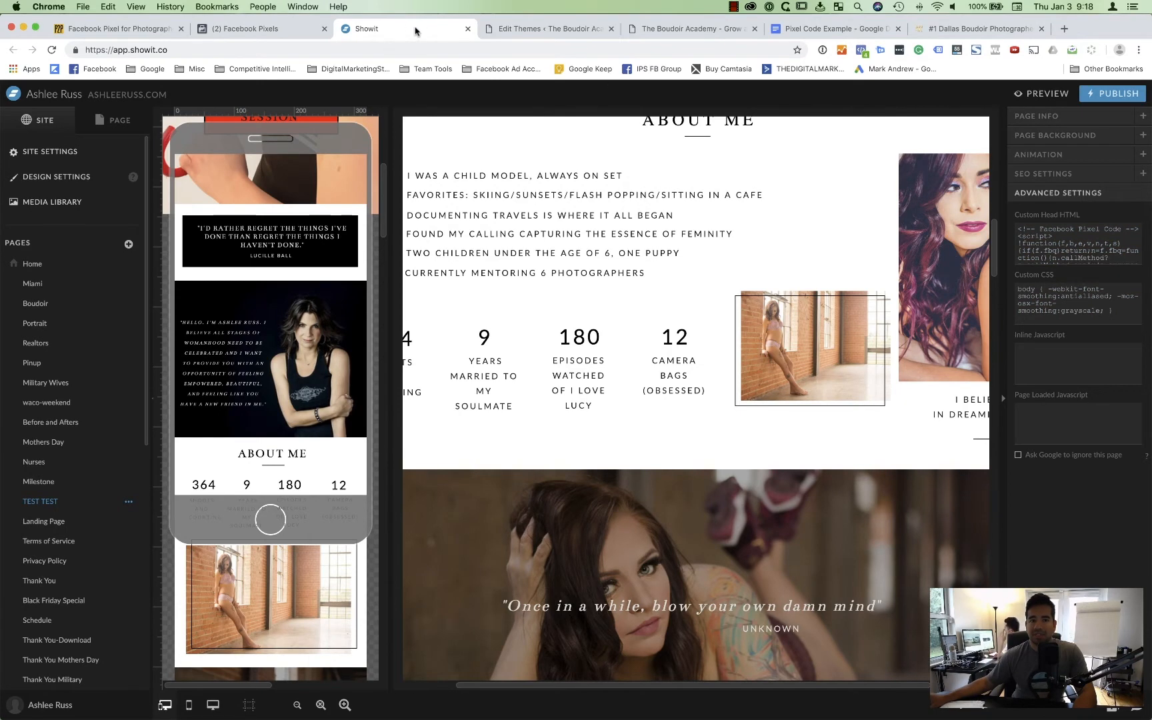
{"action": "key", "text": "super+w"}
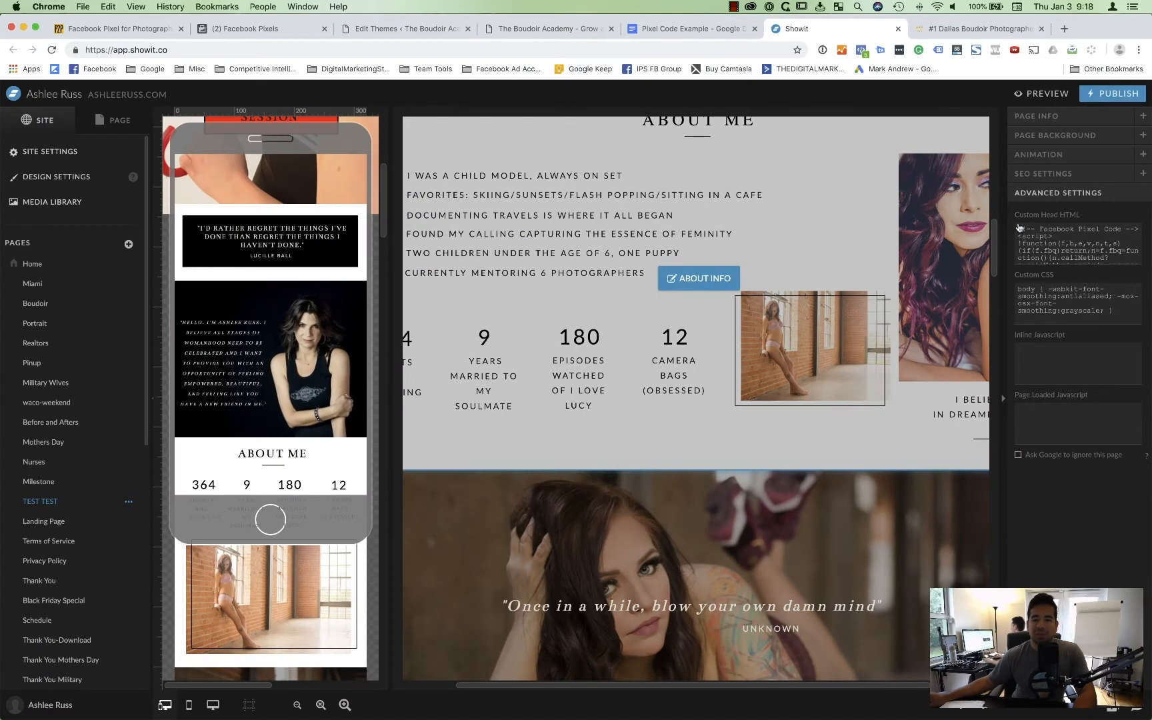
{"action": "left_click", "coordinate": [1043, 251]}
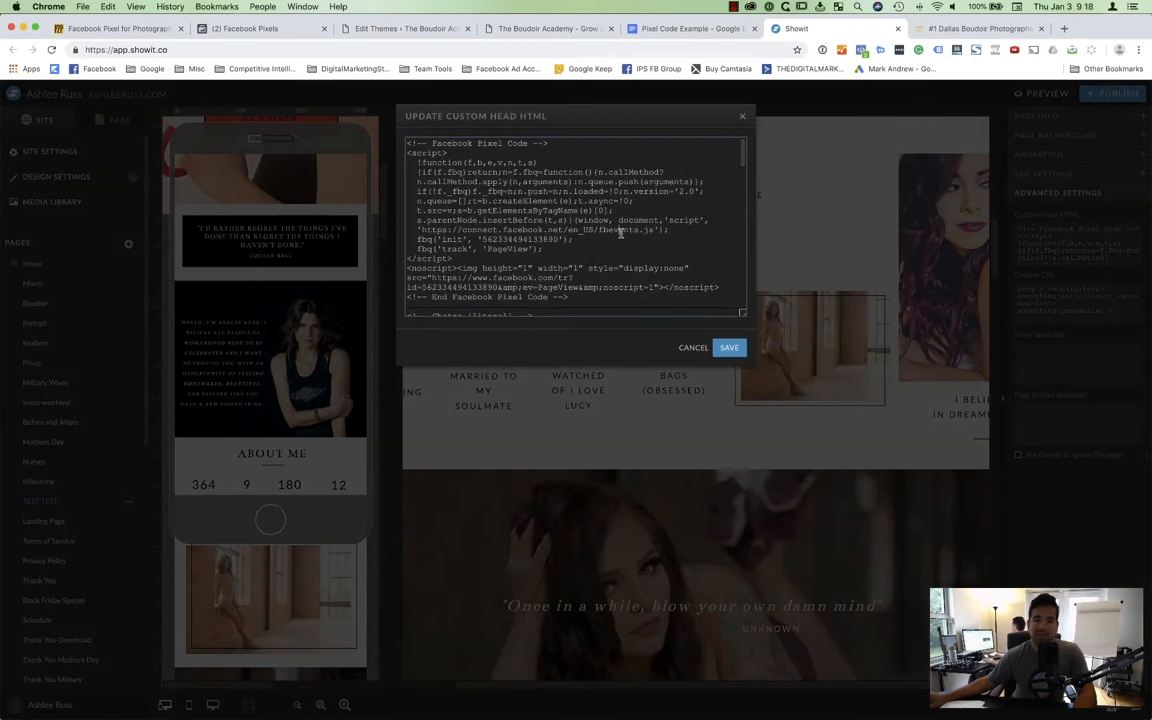
{"action": "key", "text": "ctrl+a"}
{"action": "key", "text": "BackSpace"}
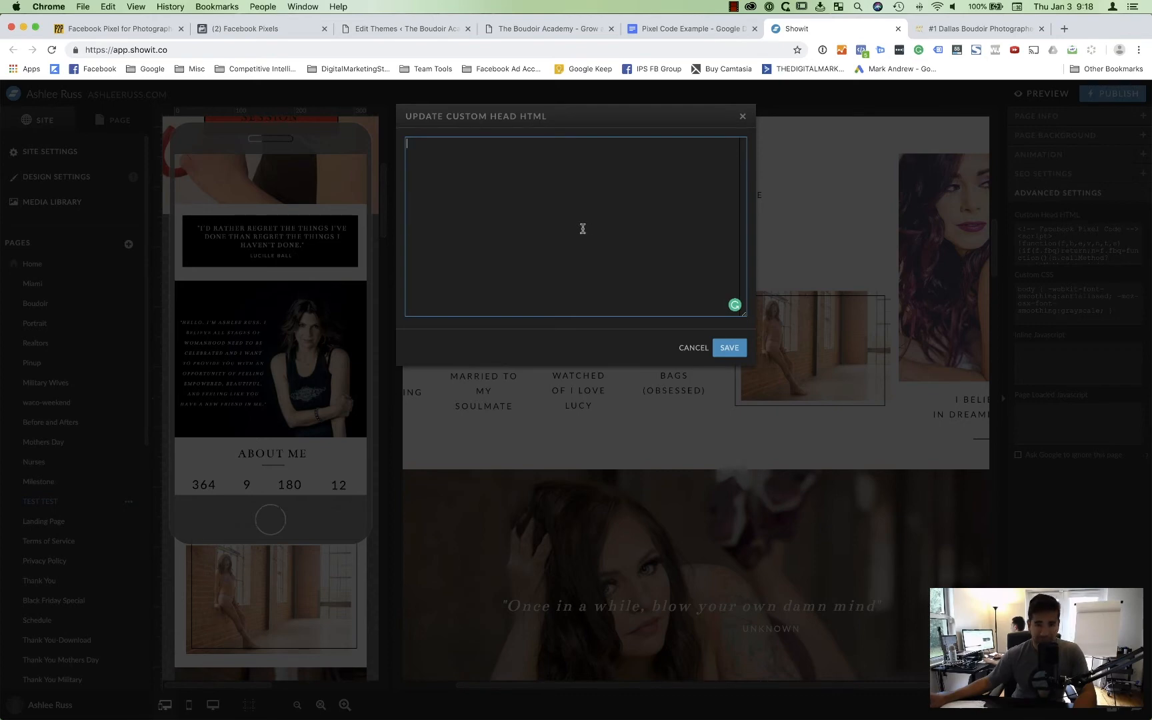
{"action": "key", "text": "super+v"}
{"action": "key", "text": "super+z"}
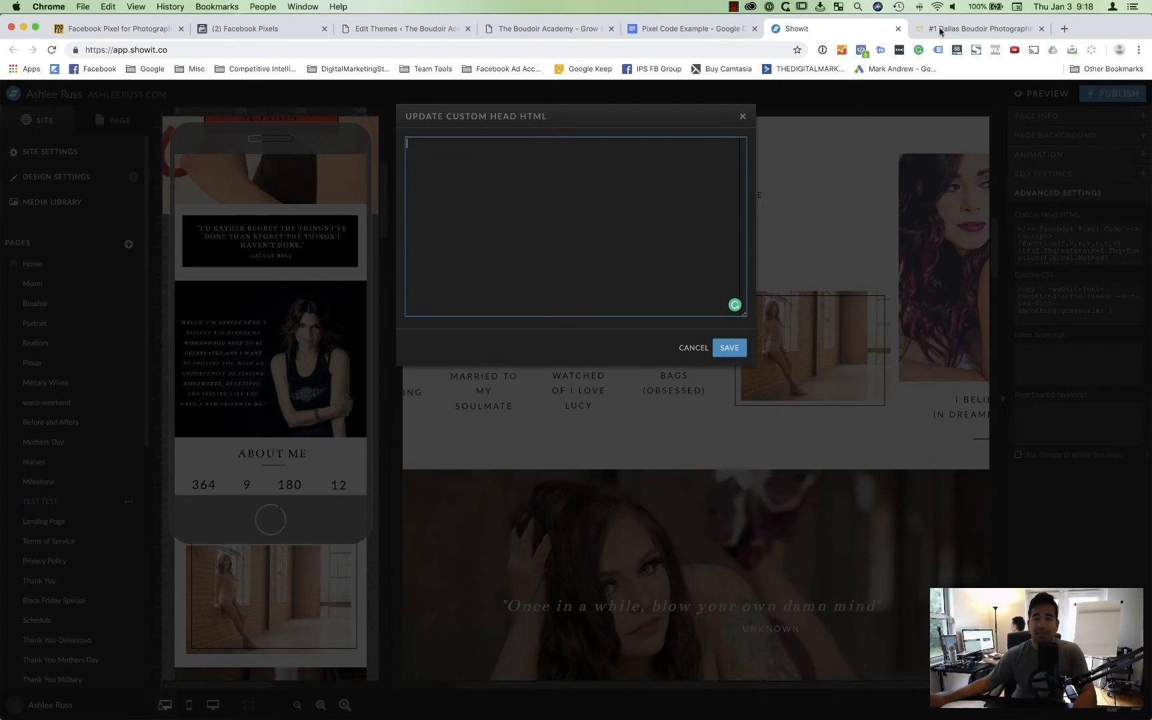
- Copy the base Facebook Pixel code from the Pixel Code Example document into the TEST TEST page's Custom Head HTML and save it
{"action": "left_click", "coordinate": [690, 32]}
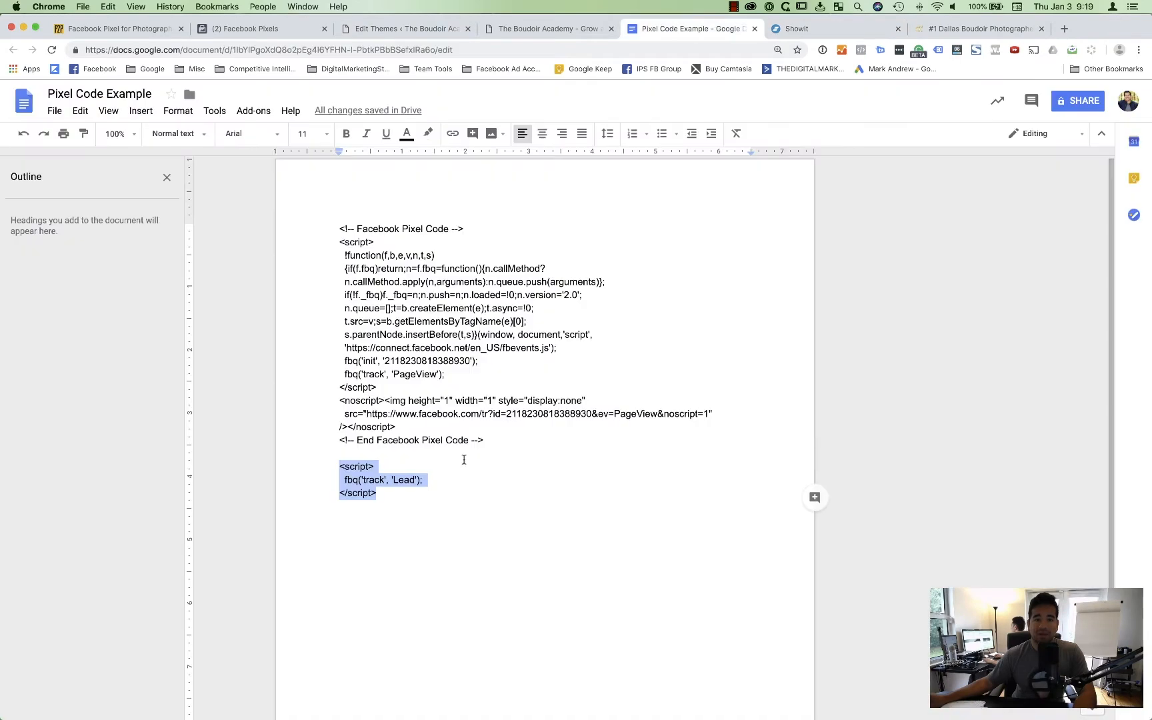
{"action": "left_click_drag", "start_coordinate": [507, 439], "coordinate": [338, 228]}
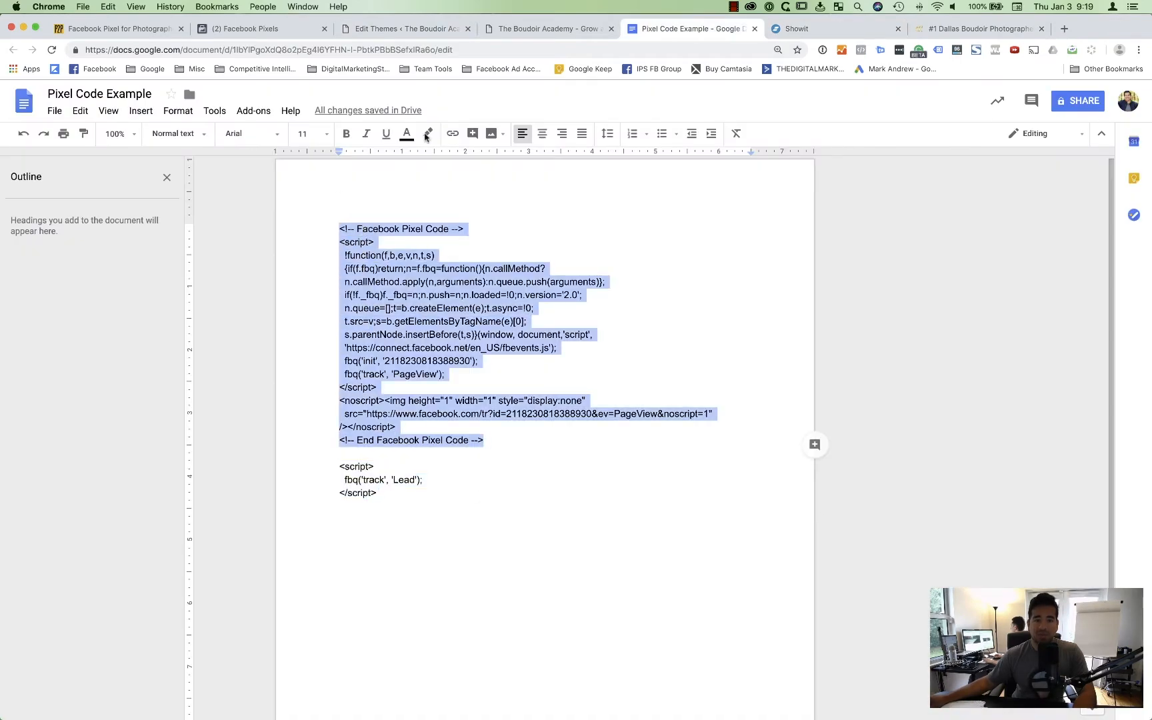
{"action": "left_click", "coordinate": [812, 29]}
{"action": "key", "text": "super+v"}
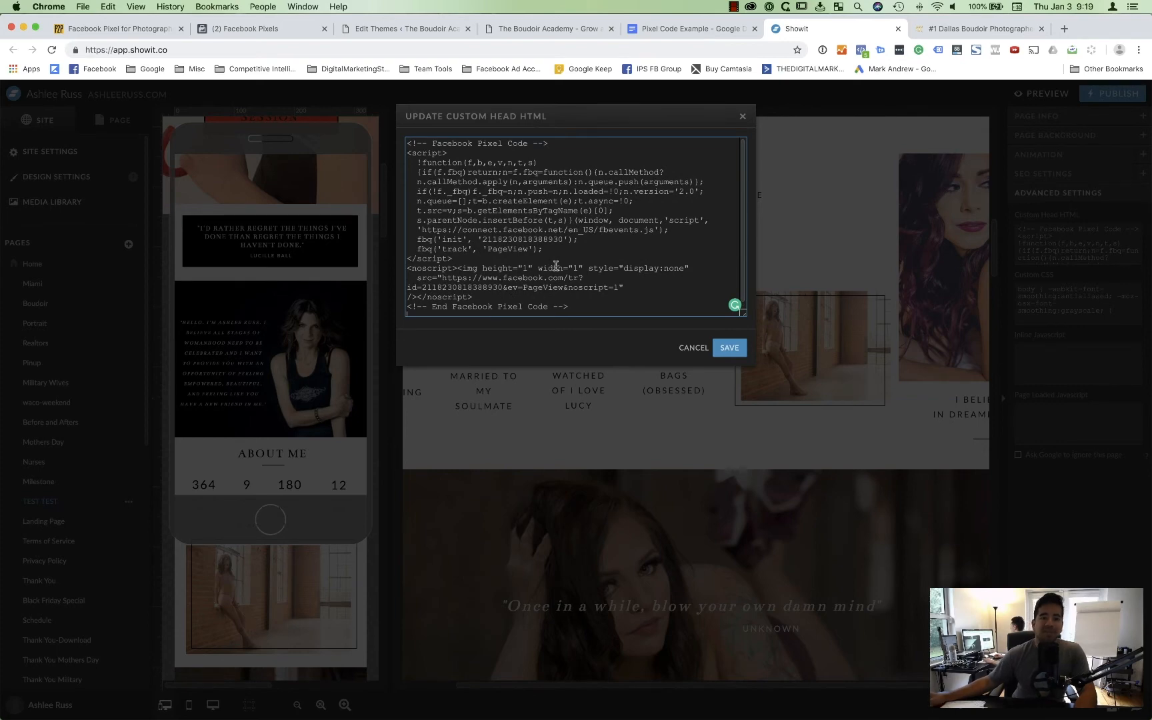
{"action": "scroll", "coordinate": [567, 289], "scroll_direction": "down", "scroll_amount": 1}
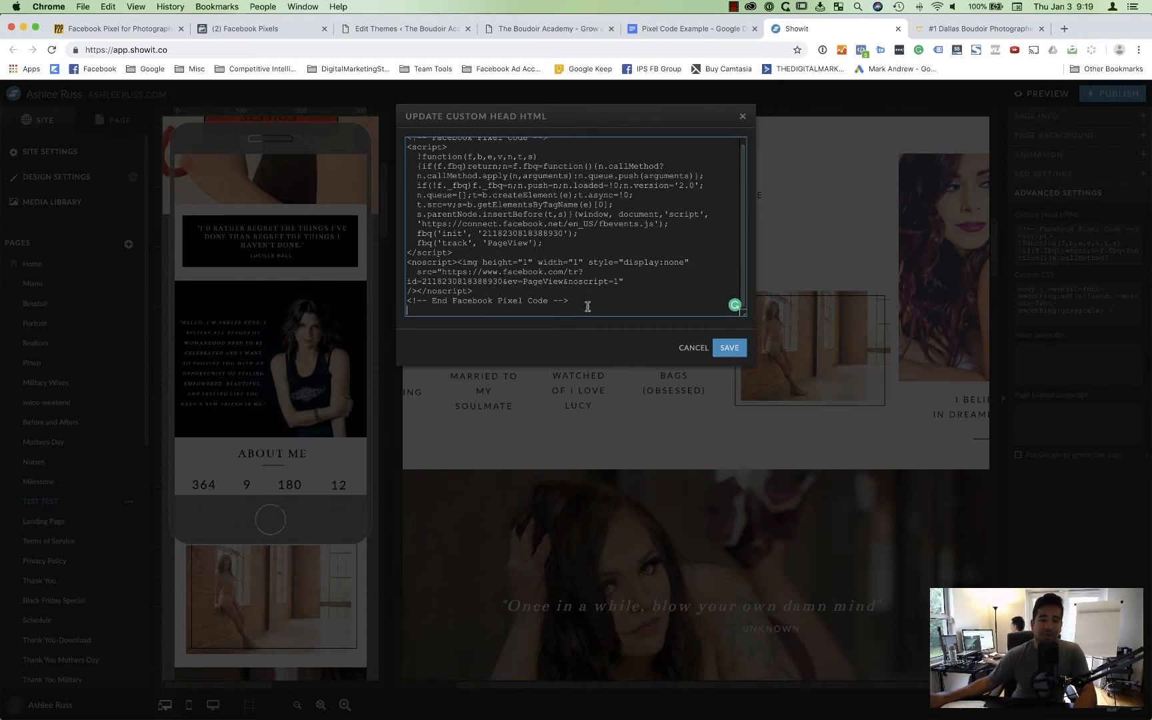
{"action": "left_click", "coordinate": [730, 348]}
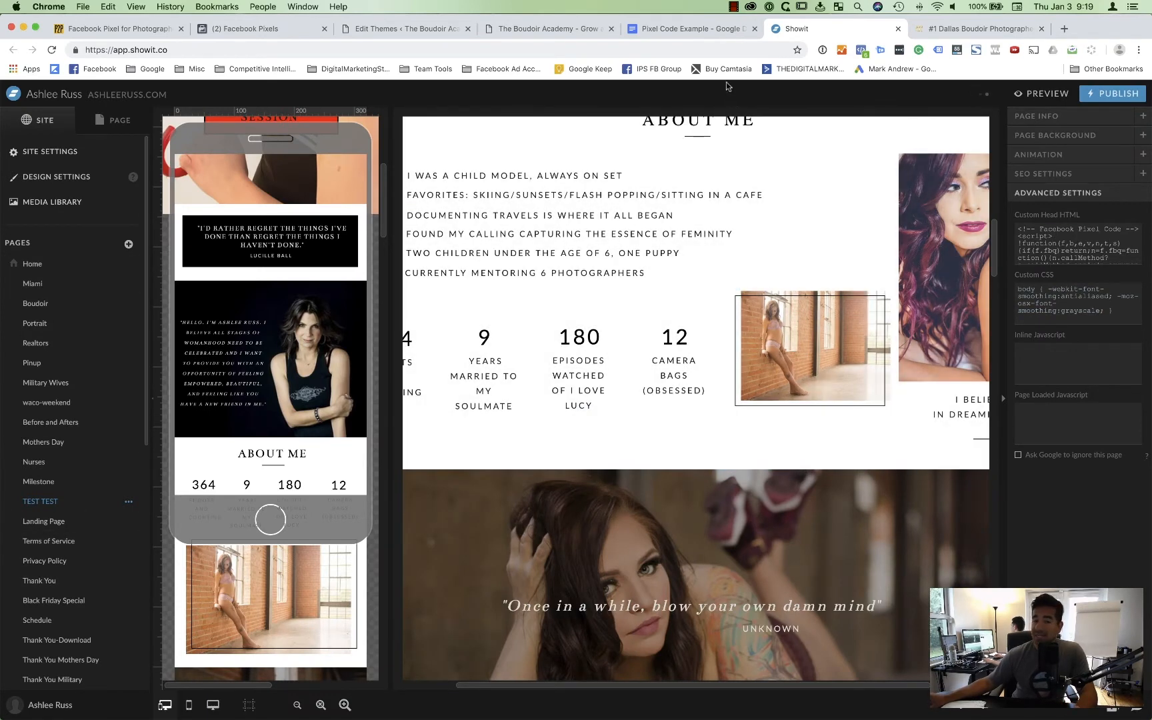
- Review the fbq('track', 'Lead'); line in the Pixel Code Example document against Facebook's Lead event installation instructions
{"action": "left_click", "coordinate": [694, 30]}
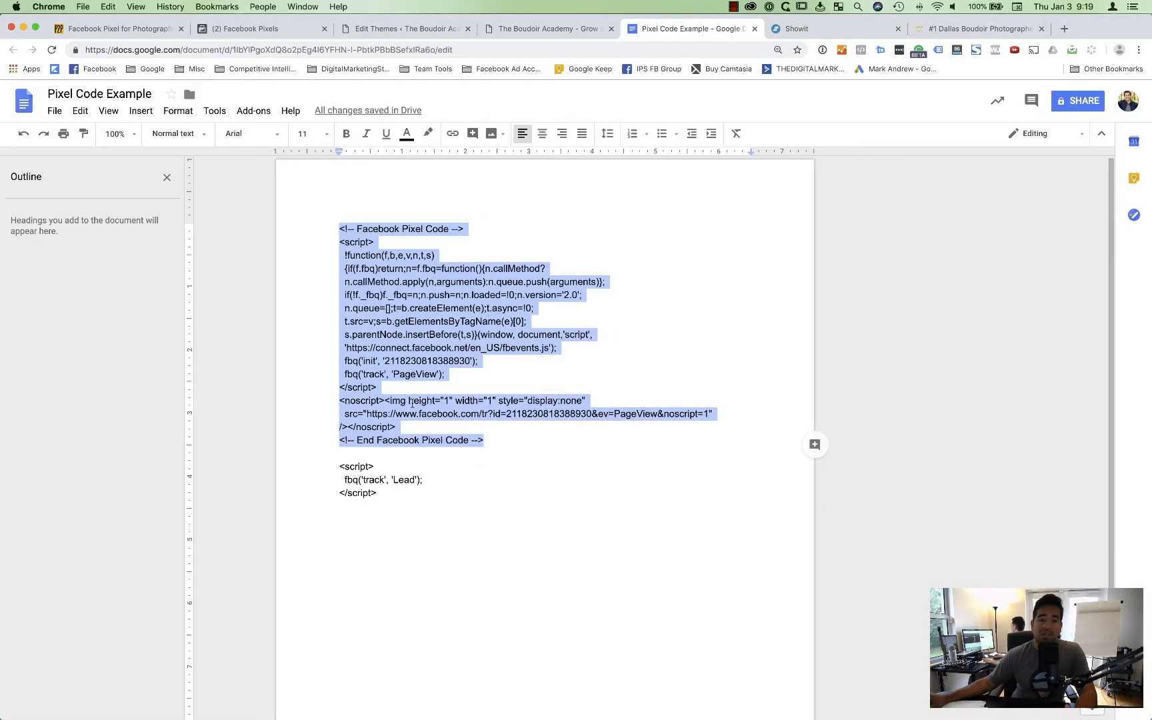
{"action": "left_click_drag", "start_coordinate": [440, 482], "coordinate": [301, 478]}
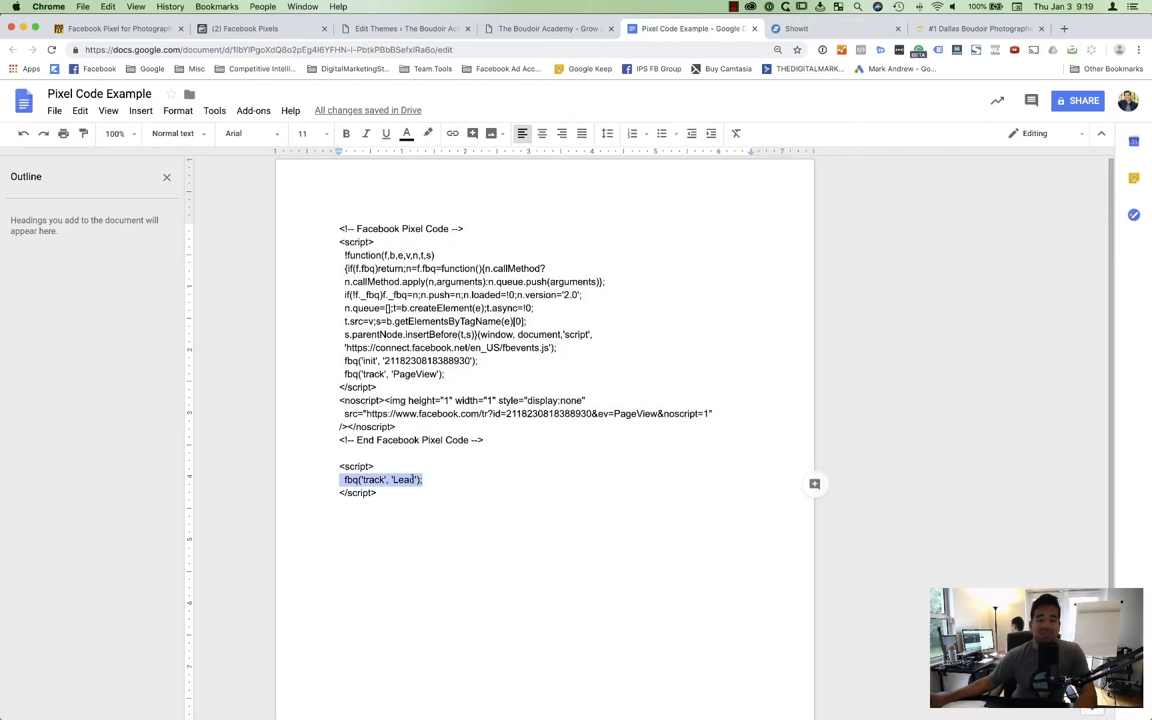
{"action": "left_click_drag", "start_coordinate": [421, 480], "coordinate": [425, 484]}
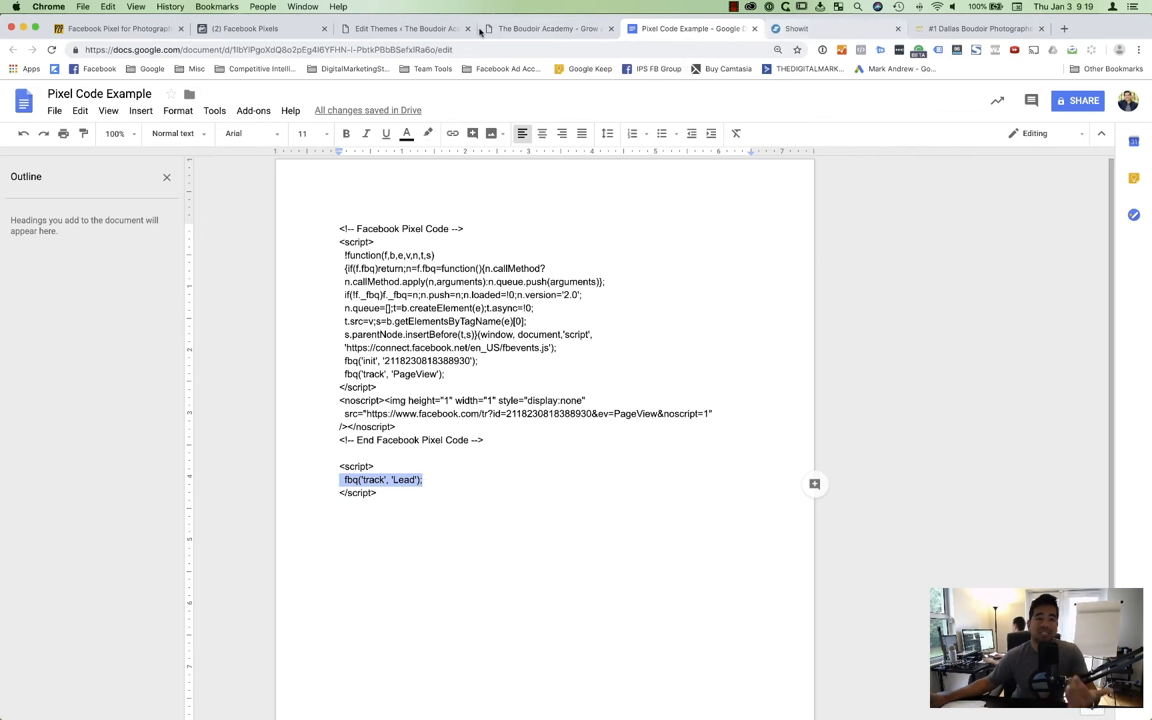
{"action": "left_click", "coordinate": [297, 33]}
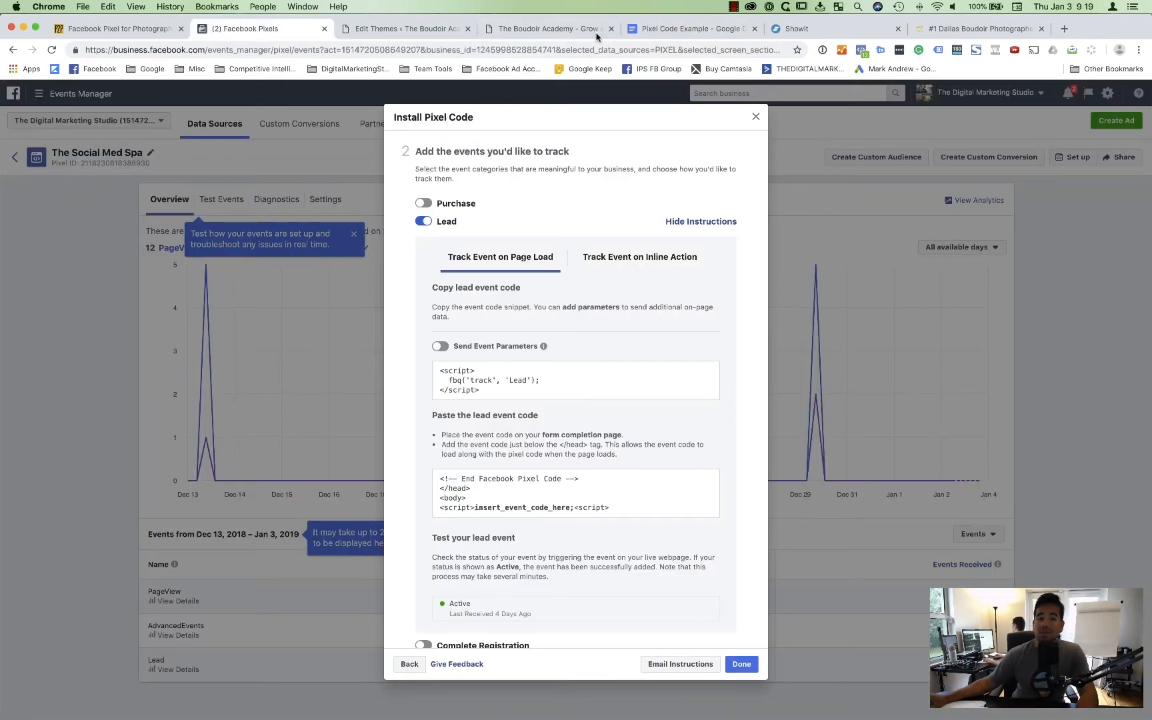
- Browse down the ashleeruss.com home page to the Contact Me section
{"action": "left_click", "coordinate": [990, 30]}
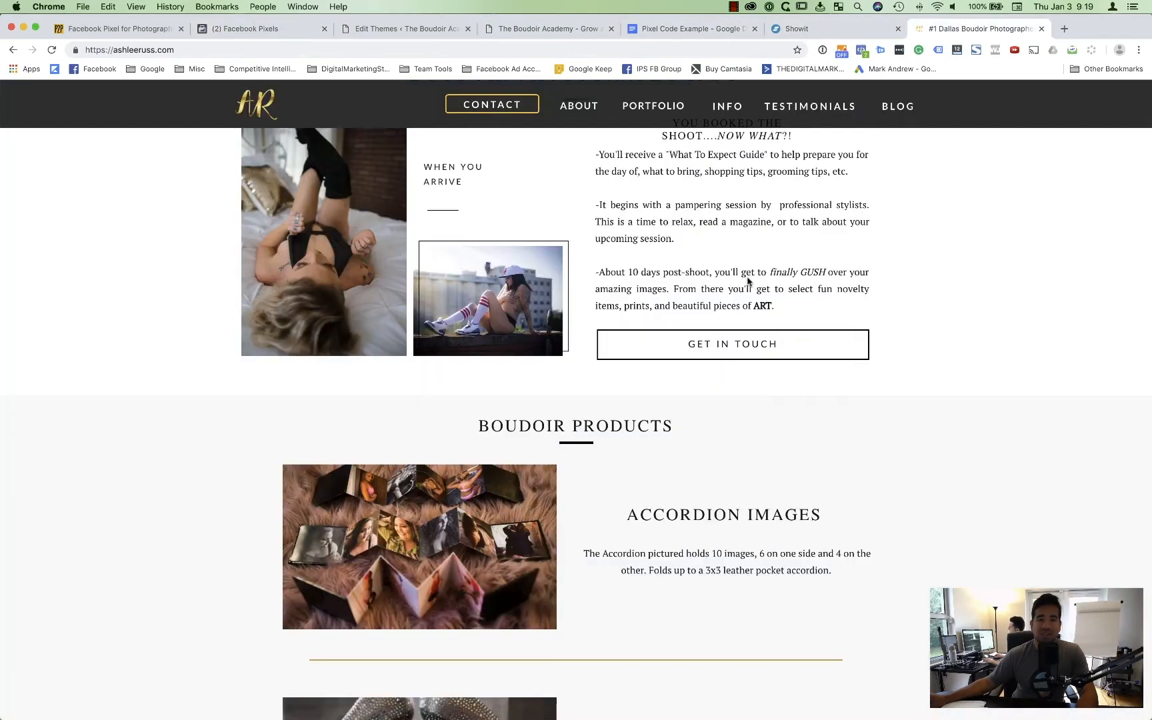
{"action": "scroll", "coordinate": [744, 285], "scroll_direction": "down", "scroll_amount": 3}
{"action": "scroll", "coordinate": [742, 294], "scroll_direction": "down", "scroll_amount": 20}
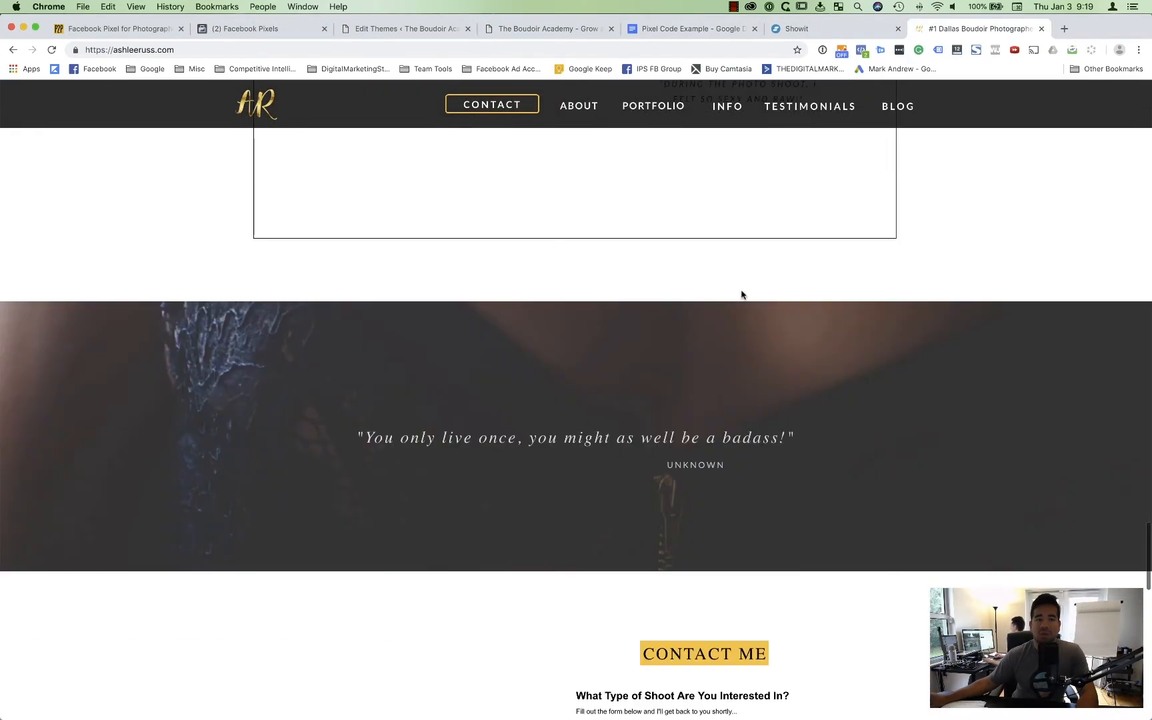
- Fill in the Contact Me form's full name and email from a saved profile, and replace the phone number with a dummy one
{"action": "scroll", "coordinate": [740, 297], "scroll_direction": "up", "scroll_amount": 10}
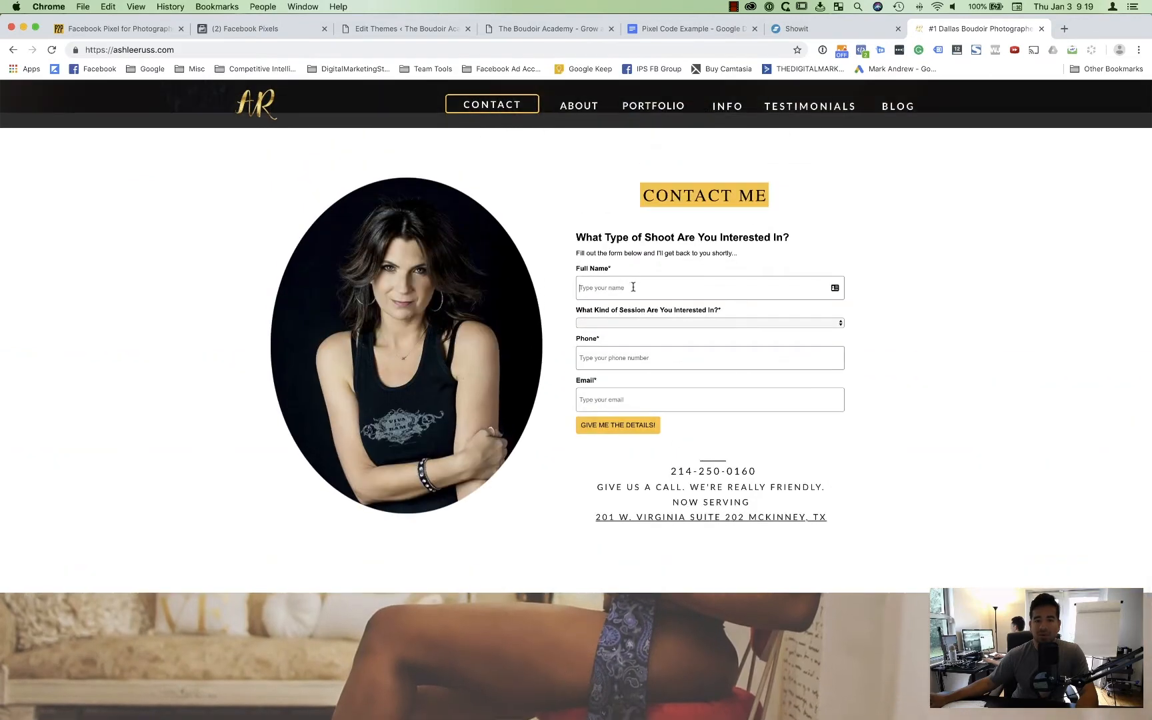
{"action": "left_click", "coordinate": [633, 287]}
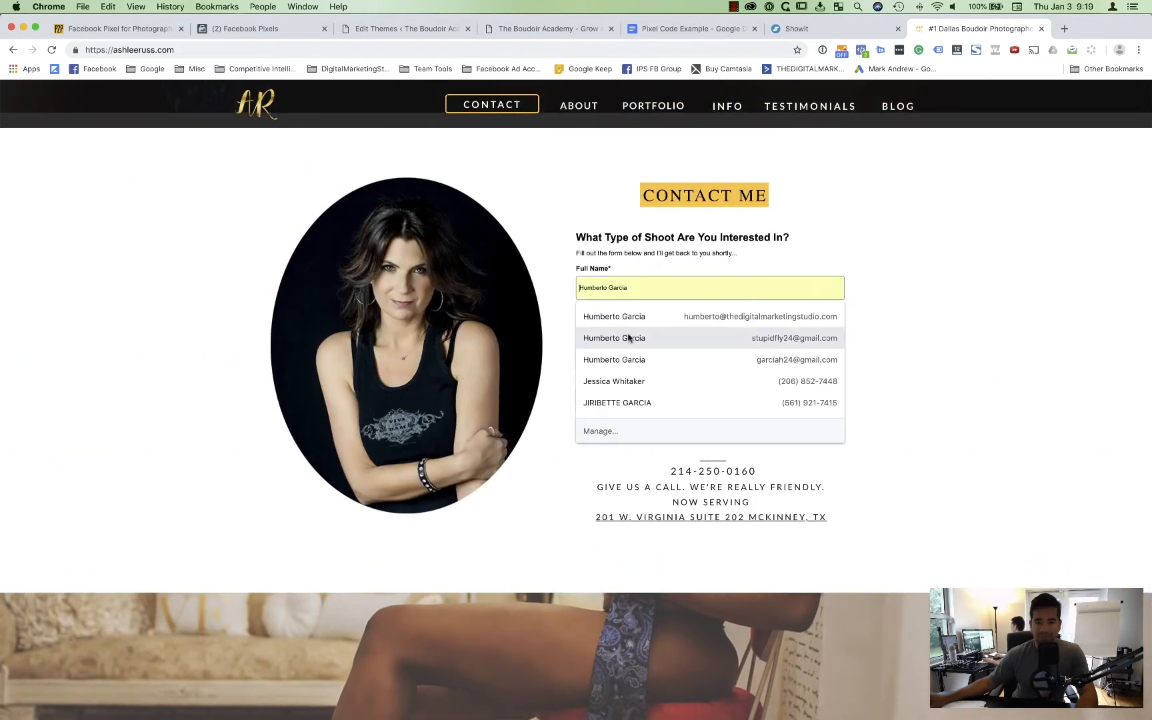
{"action": "left_click", "coordinate": [635, 343]}
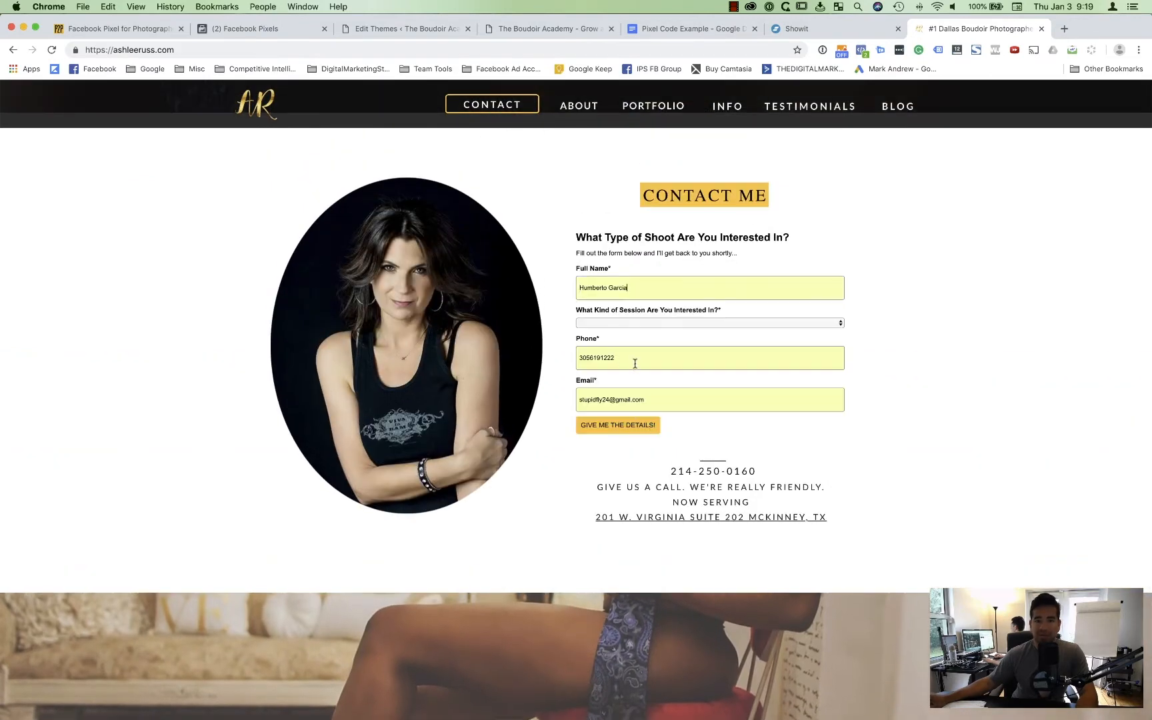
{"action": "left_click", "coordinate": [612, 361]}
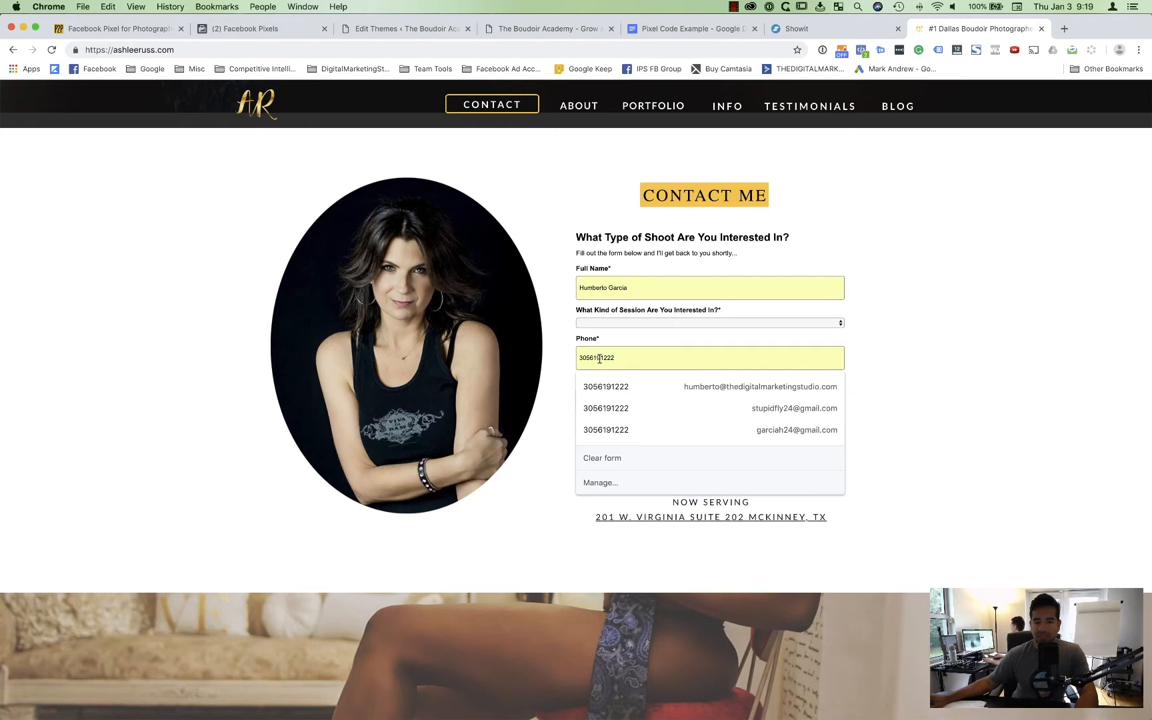
{"action": "double_click", "coordinate": [601, 359]}
{"action": "type", "text": "383838383"}
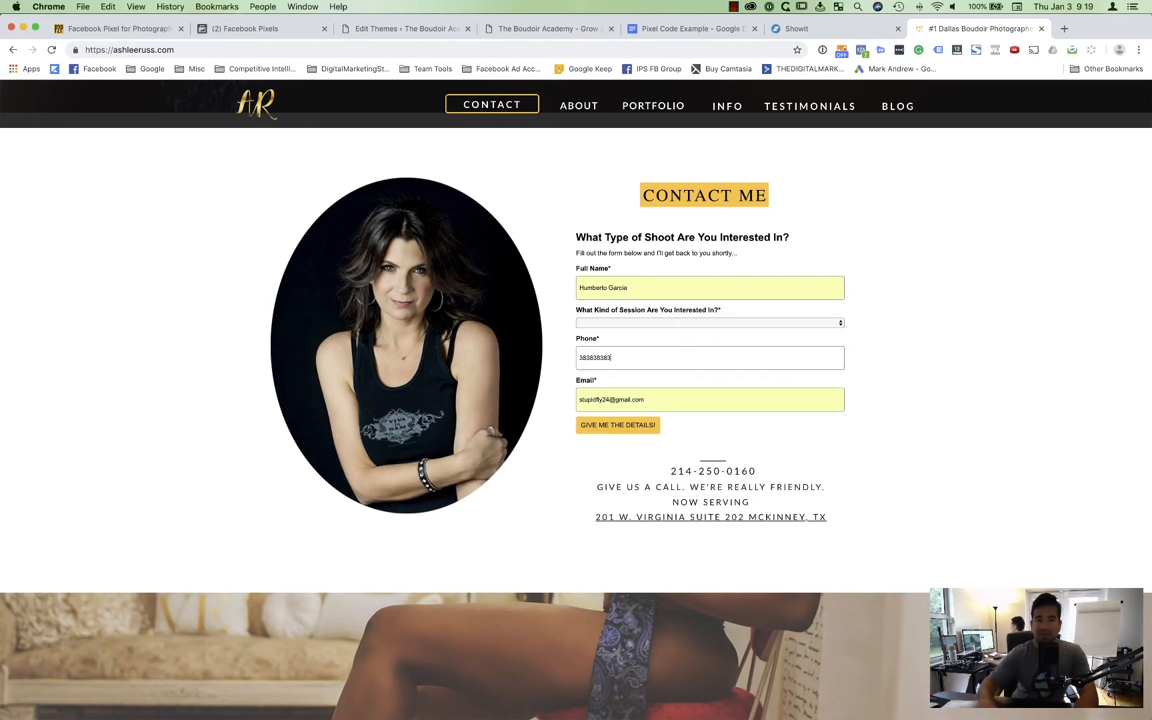
- Choose The Ultimate Boudoir Experience as the session type and submit the contact form
{"action": "left_click", "coordinate": [706, 323]}
{"action": "left_click", "coordinate": [665, 334]}
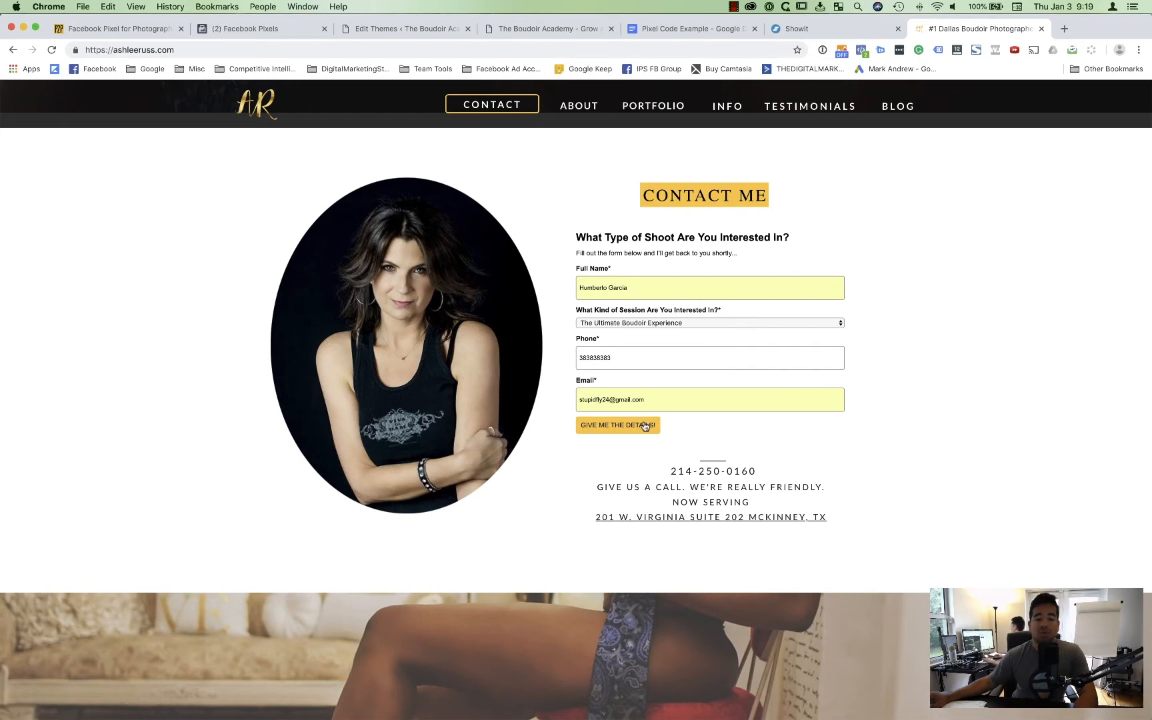
{"action": "left_click", "coordinate": [606, 425]}
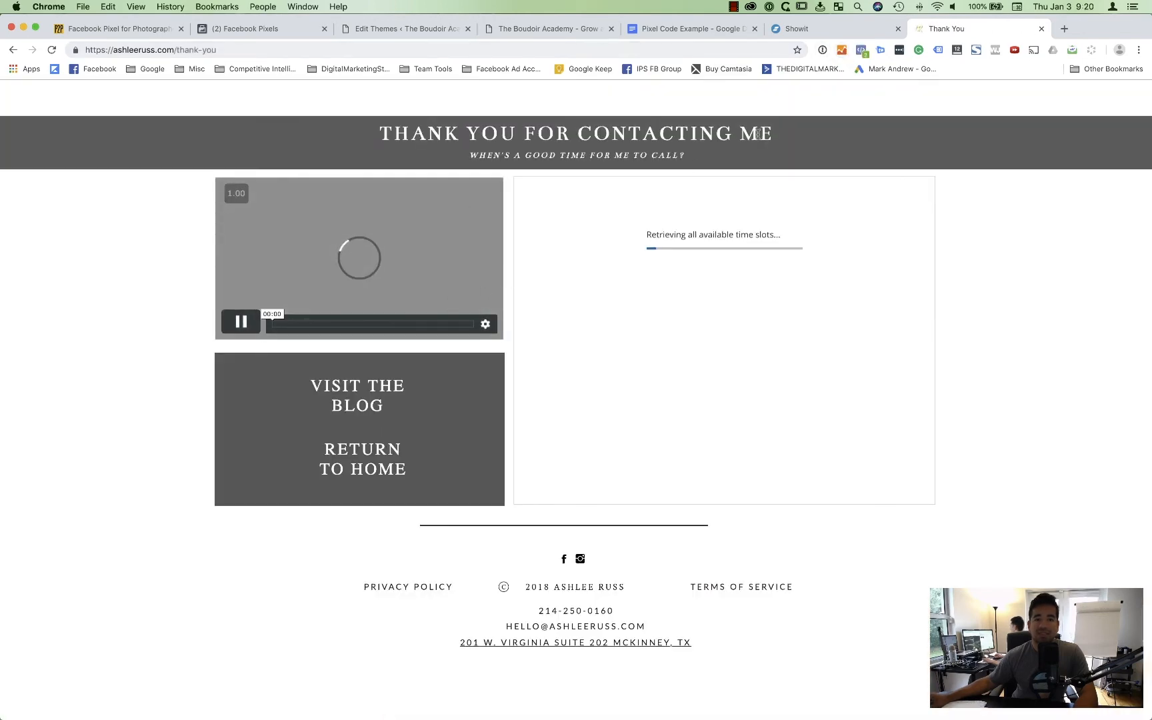
- Inspect the Lead event's details on the thank-you page with Facebook Pixel Helper
{"action": "left_click", "coordinate": [861, 51]}
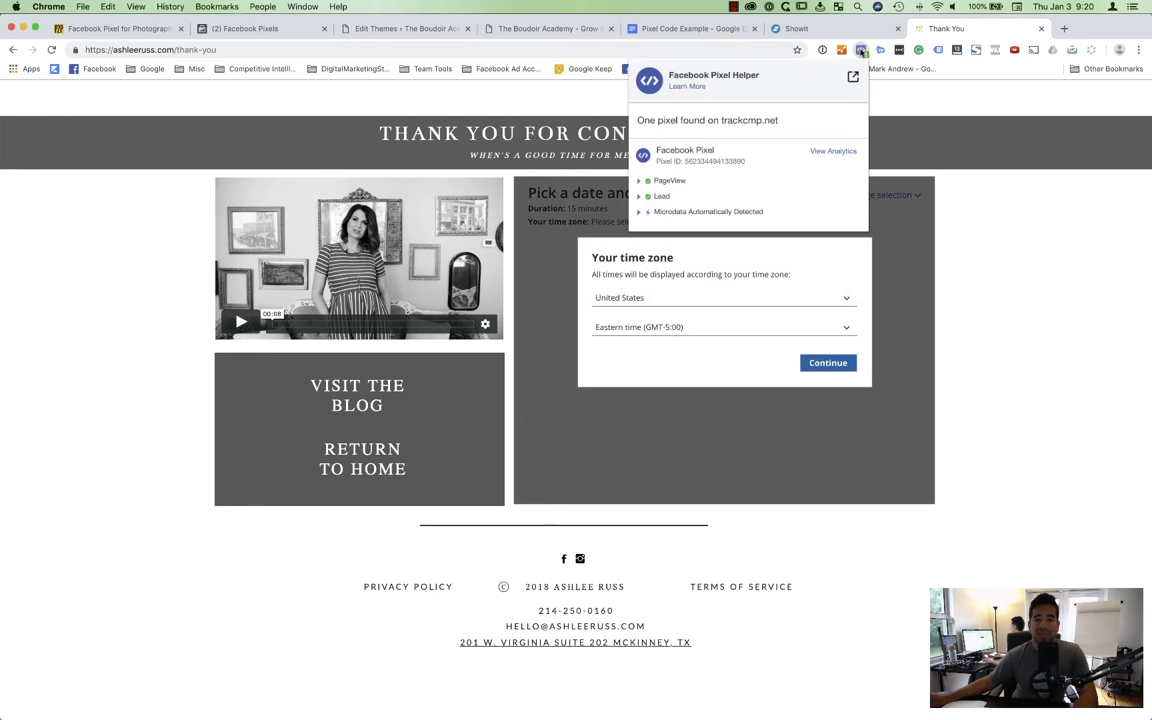
{"action": "left_click", "coordinate": [653, 198]}
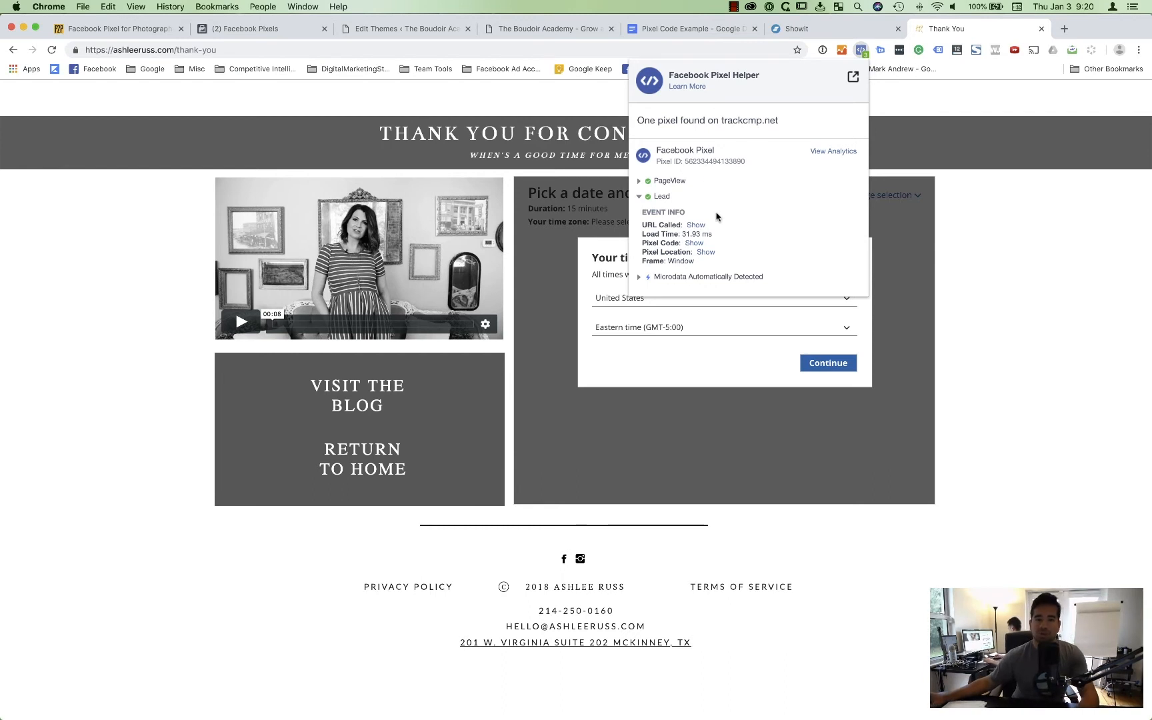
{"action": "left_click", "coordinate": [1019, 312]}
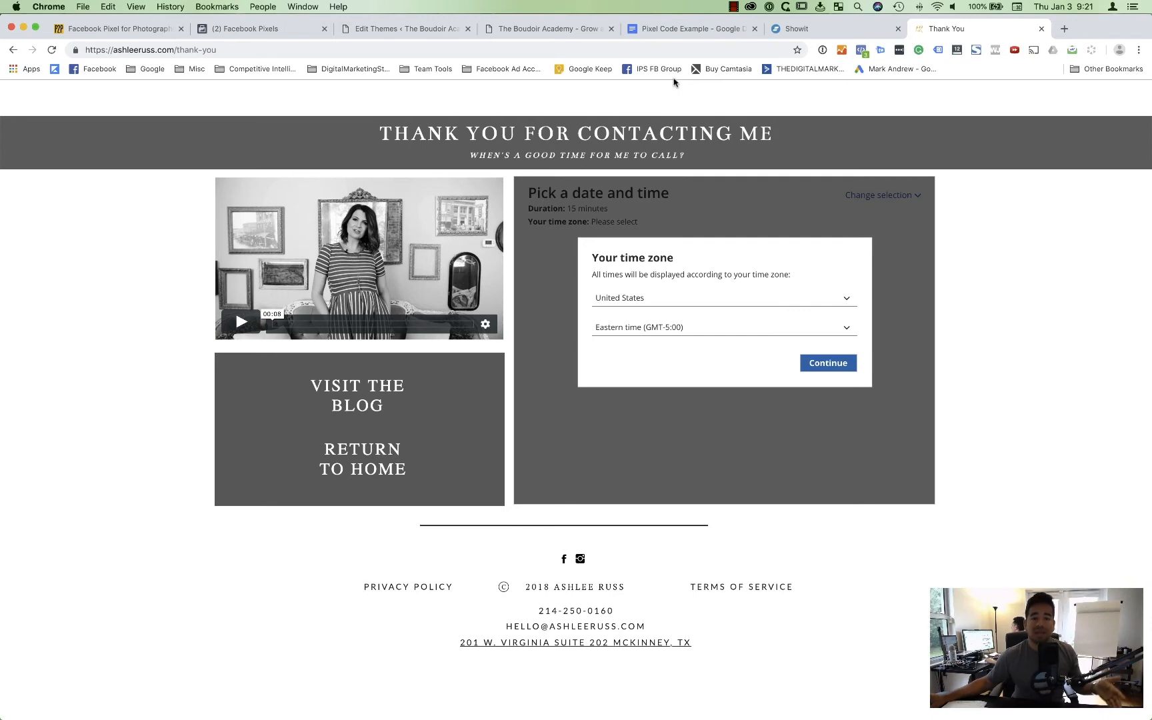
- In the WordPress theme editor, delete header.php's code from astra_head_bottom() through the Facebook Pixel block, update the file, and remove the extra blank line
{"action": "left_click", "coordinate": [409, 30]}
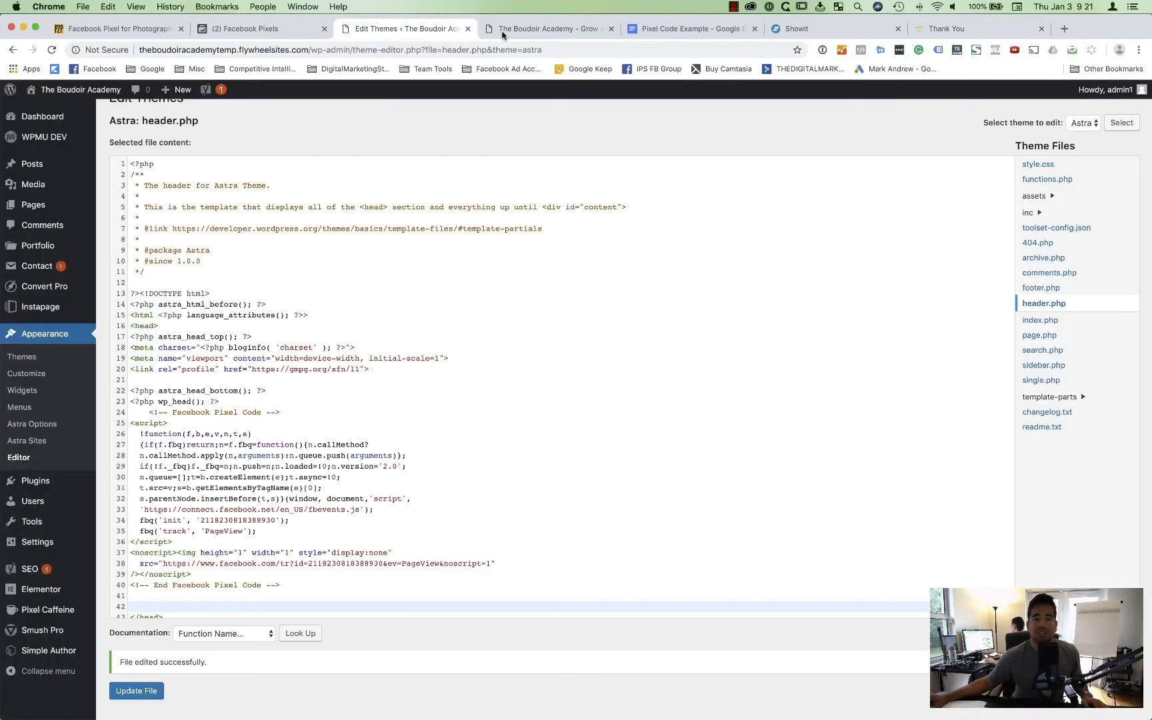
{"action": "scroll", "coordinate": [271, 538], "scroll_direction": "down", "scroll_amount": 5}
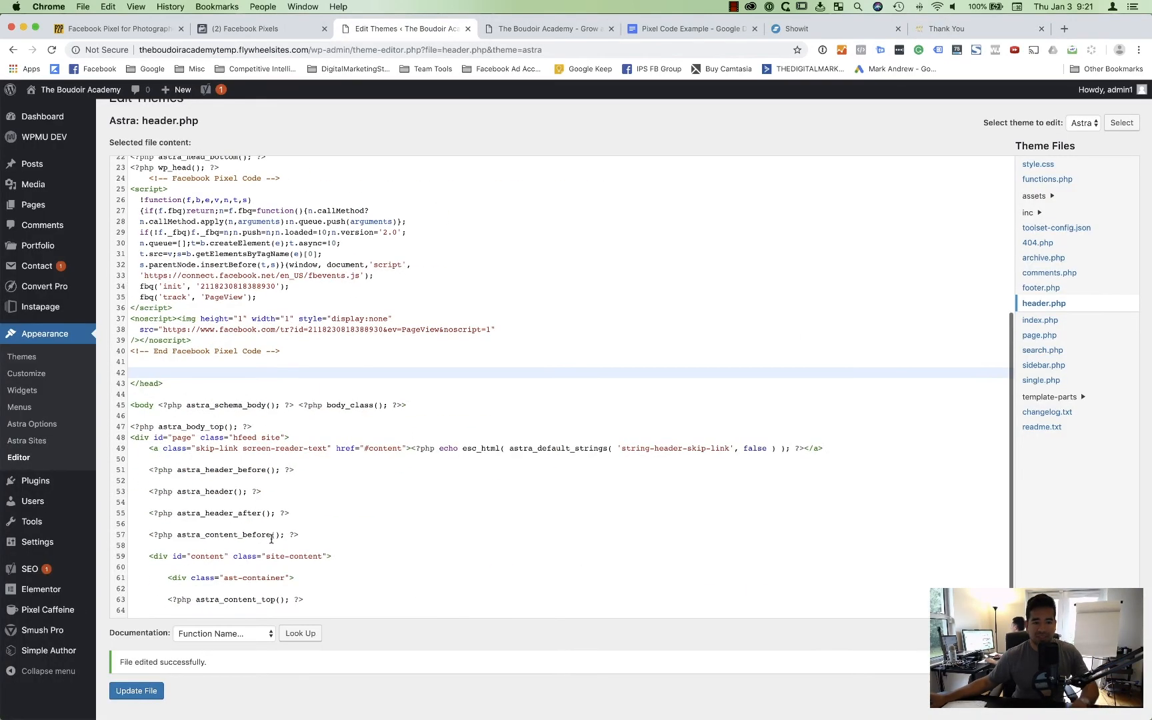
{"action": "scroll", "coordinate": [257, 367], "scroll_direction": "up", "scroll_amount": 3}
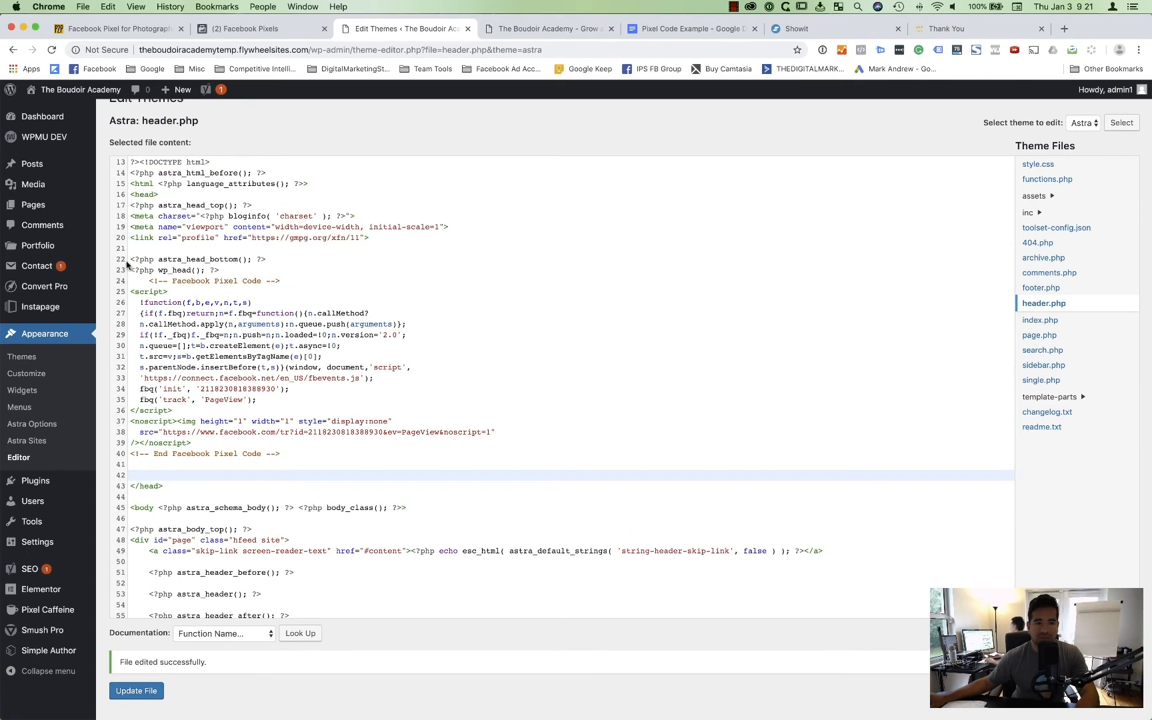
{"action": "left_click_drag", "start_coordinate": [129, 255], "coordinate": [342, 463]}
{"action": "key", "text": "BackSpace"}
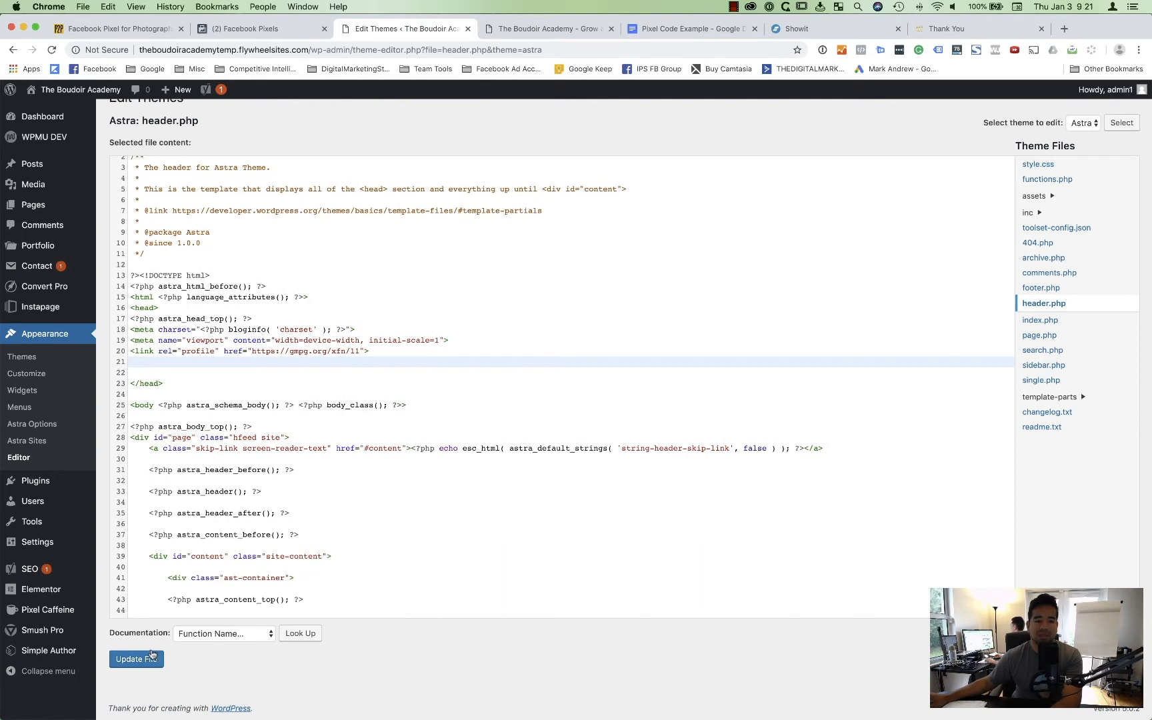
{"action": "left_click", "coordinate": [152, 655]}
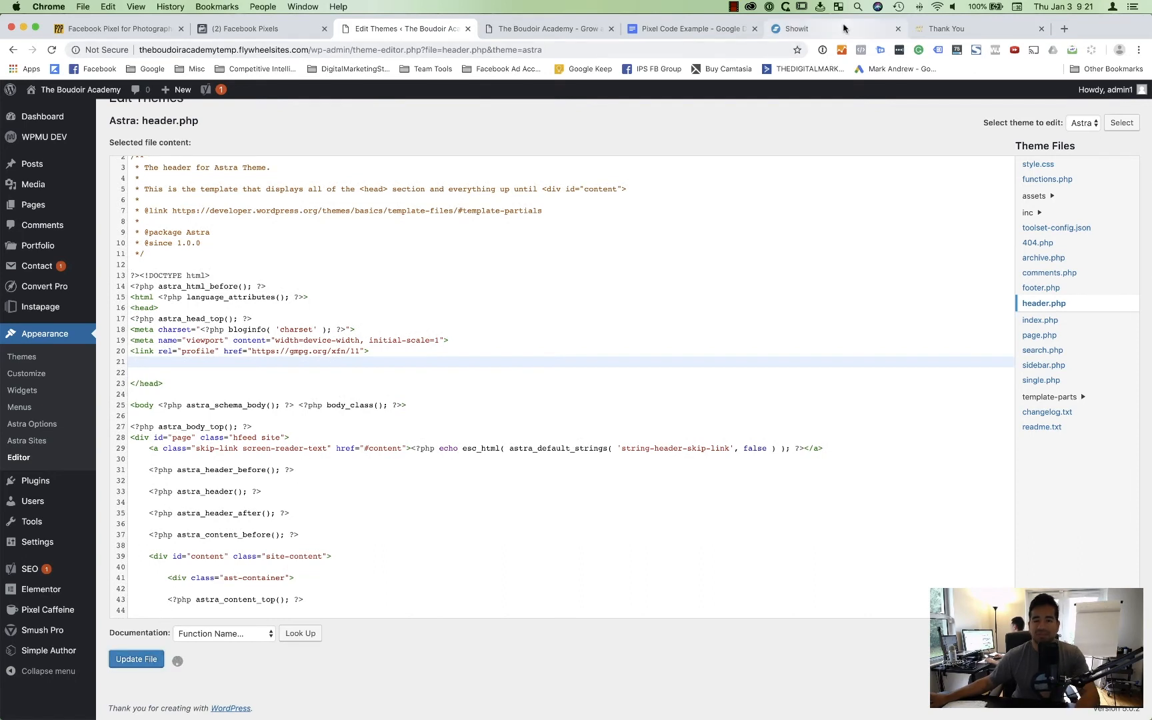
{"action": "left_click", "coordinate": [149, 371]}
{"action": "key", "text": "BackSpace"}
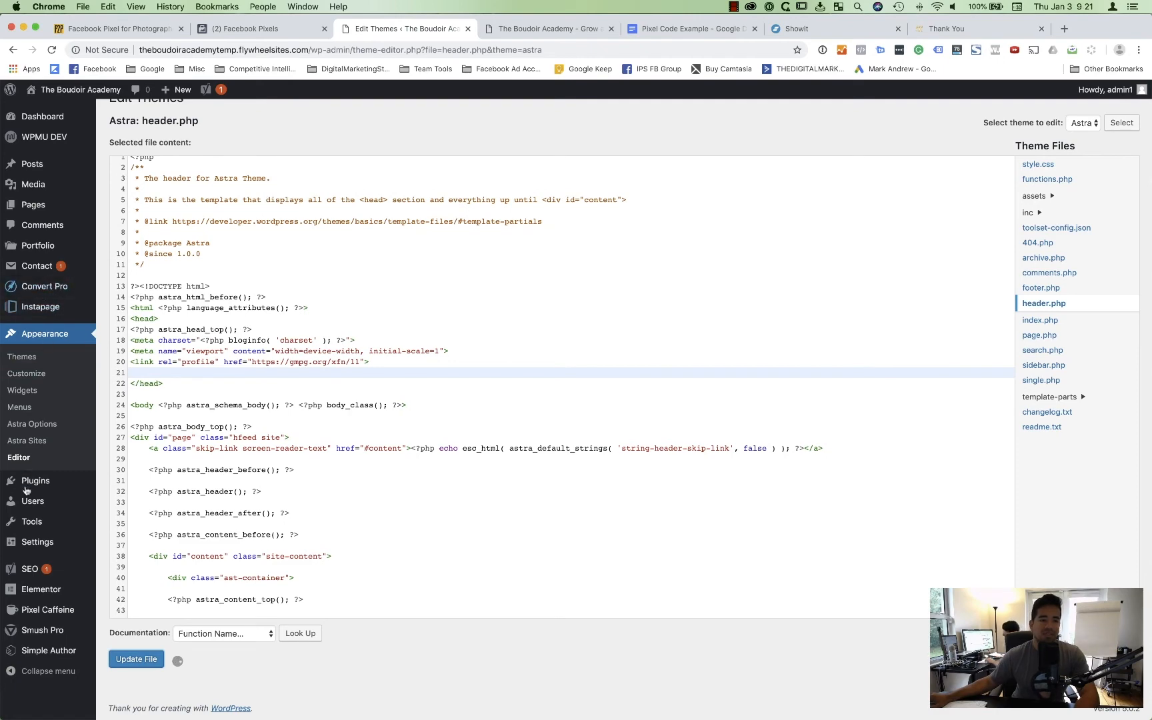
- Search the WordPress plugin directory for "facebook pixel" and view the Pixel Caffeine plugin's details
{"action": "mouse_move", "coordinate": [28, 483]}
{"action": "left_click", "coordinate": [142, 484]}
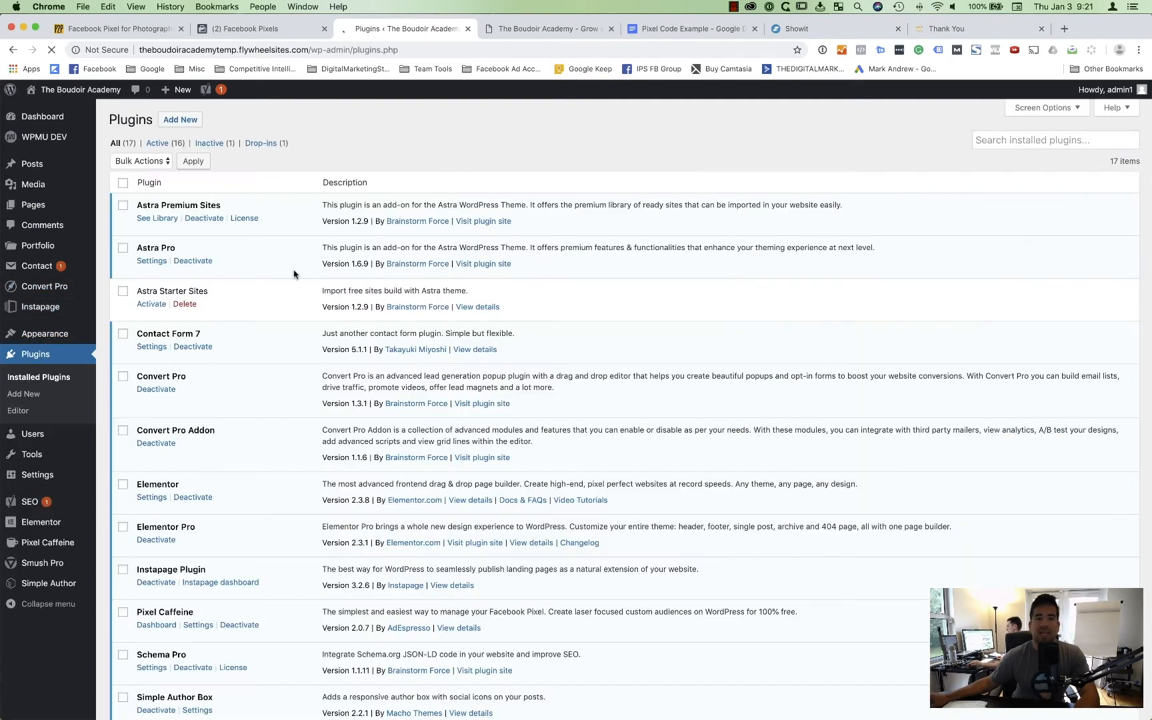
{"action": "left_click", "coordinate": [174, 120]}
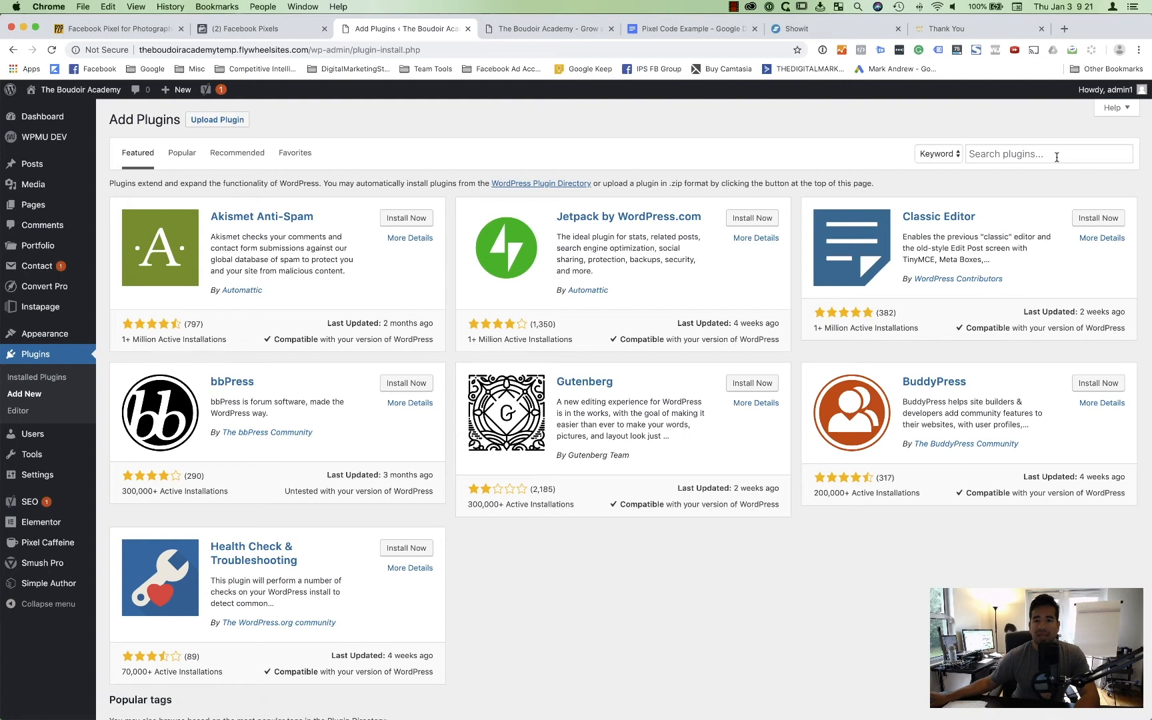
{"action": "left_click", "coordinate": [1057, 157]}
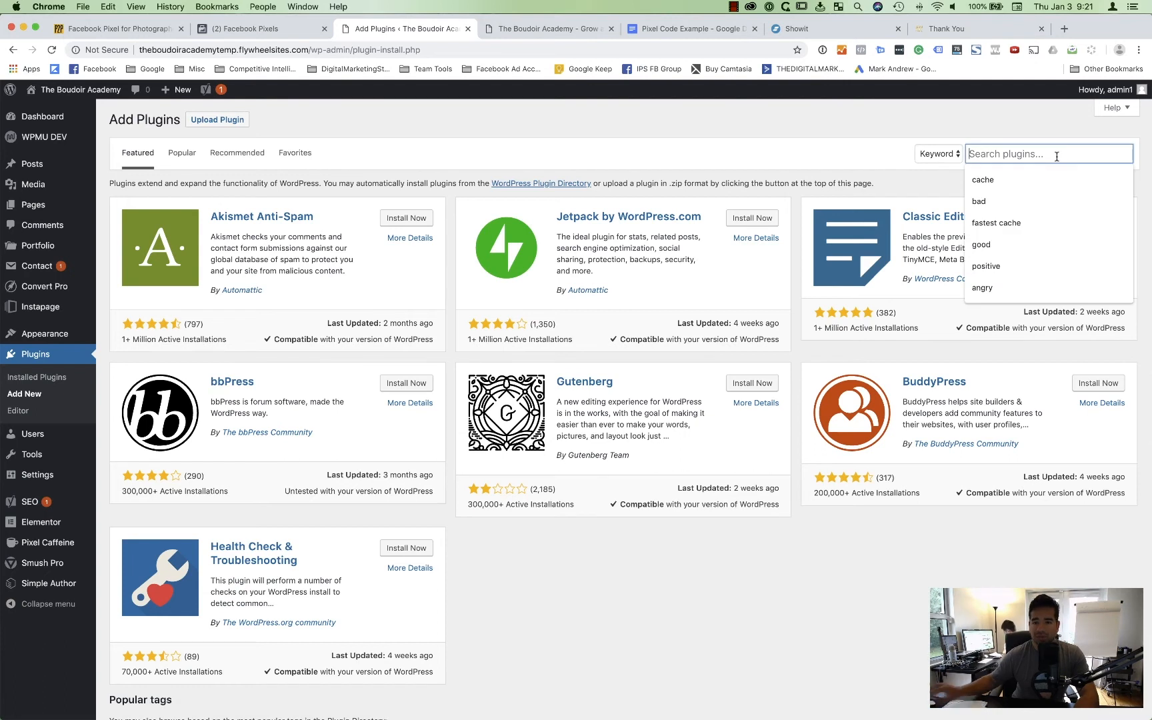
{"action": "type", "text": "facebook p"}
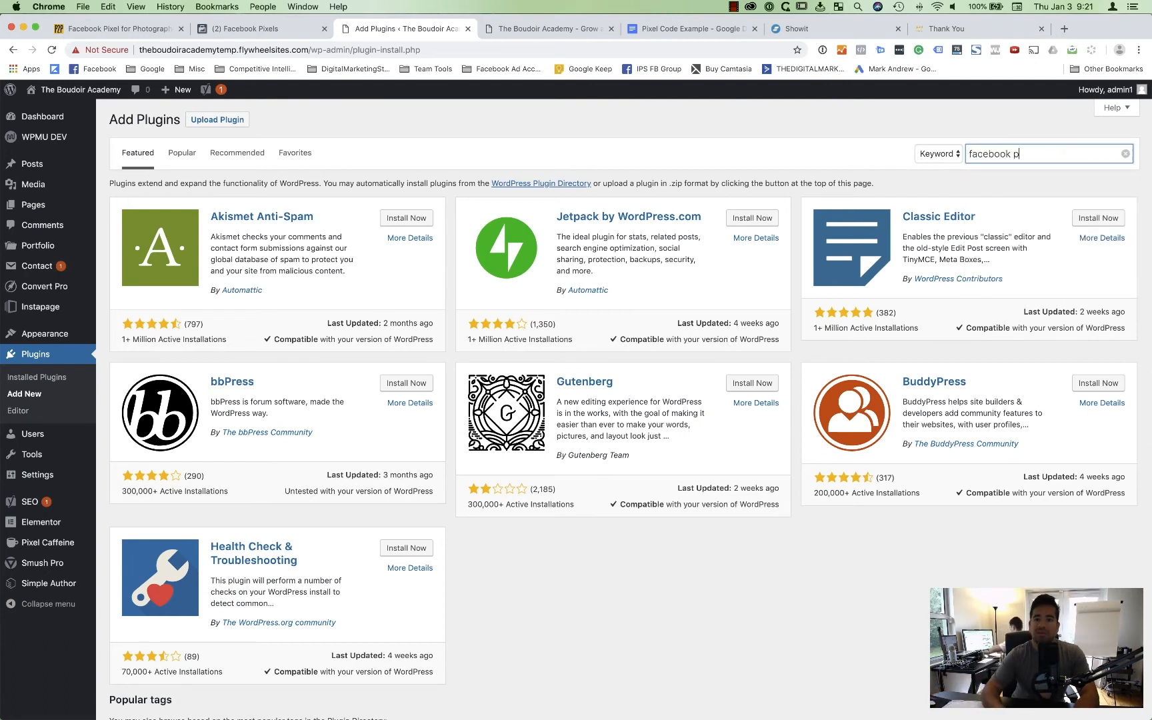
{"action": "type", "text": "ixel"}
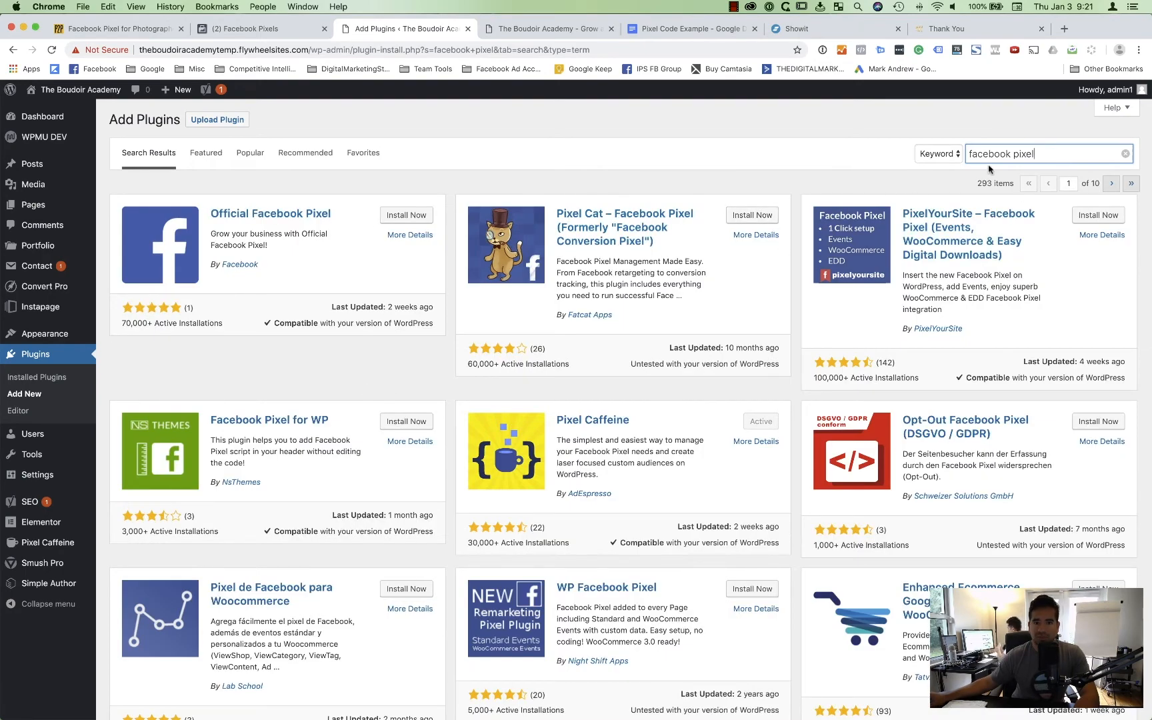
{"action": "left_click", "coordinate": [612, 420]}
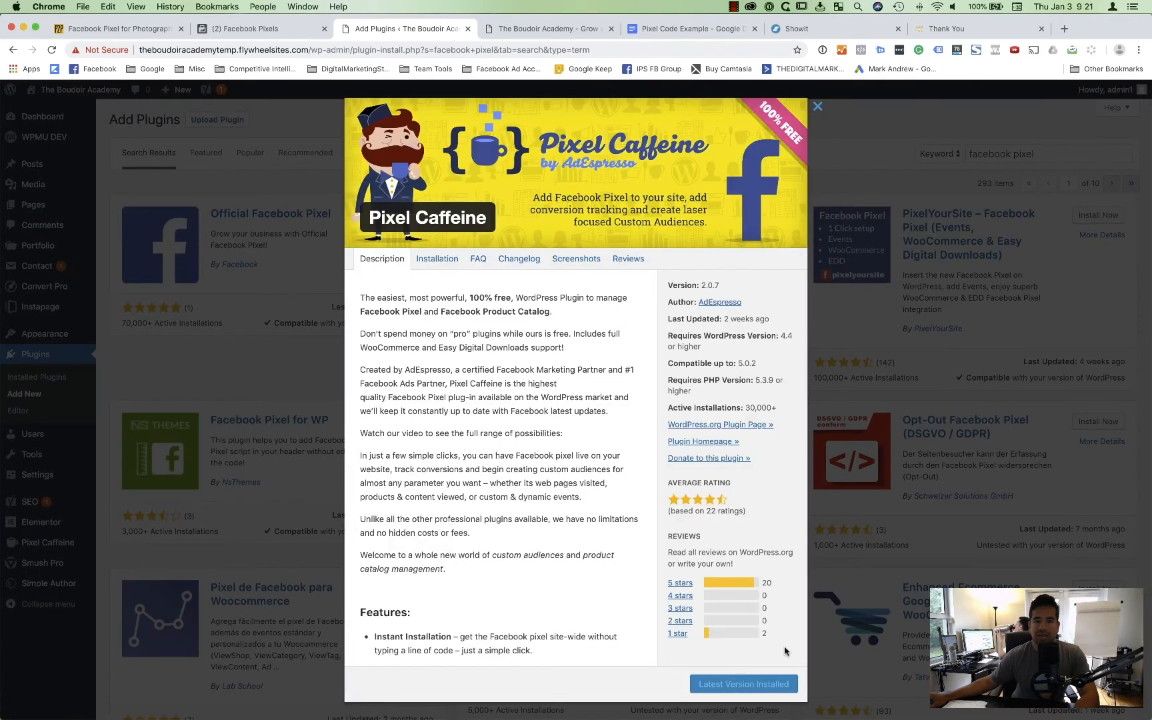
{"action": "left_click", "coordinate": [818, 108]}
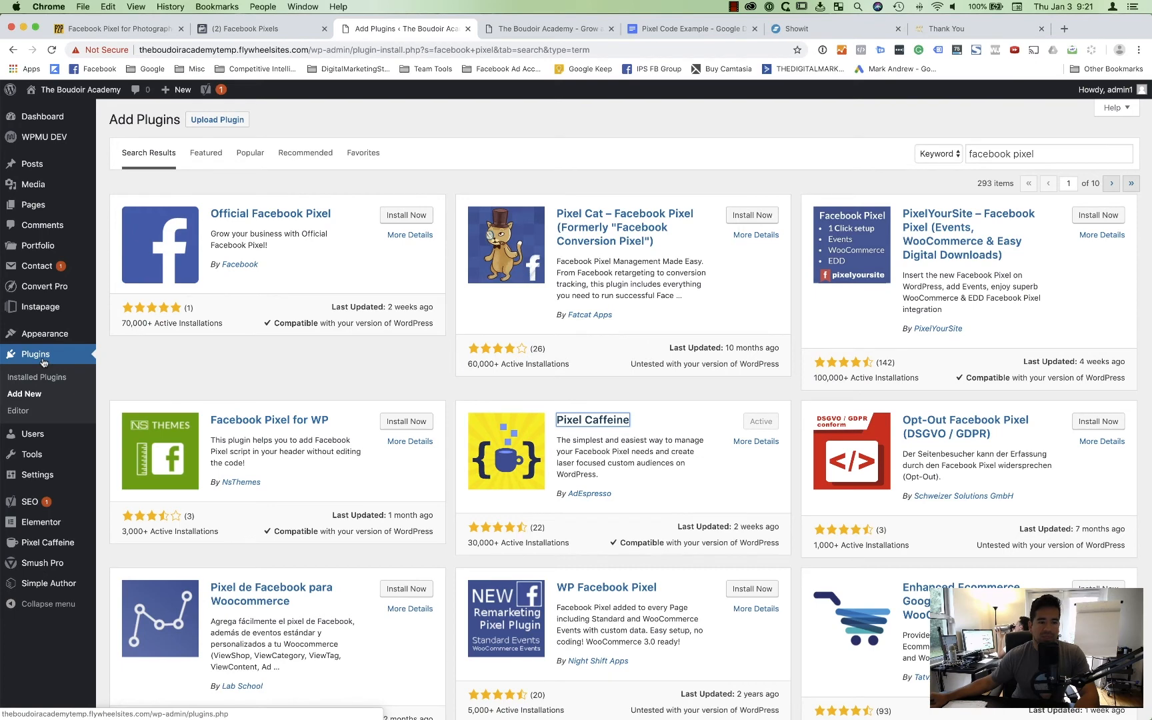
- Start Pixel Caffeine's setup and link it to the Facebook account through Facebook Connect
{"action": "left_click", "coordinate": [47, 542]}
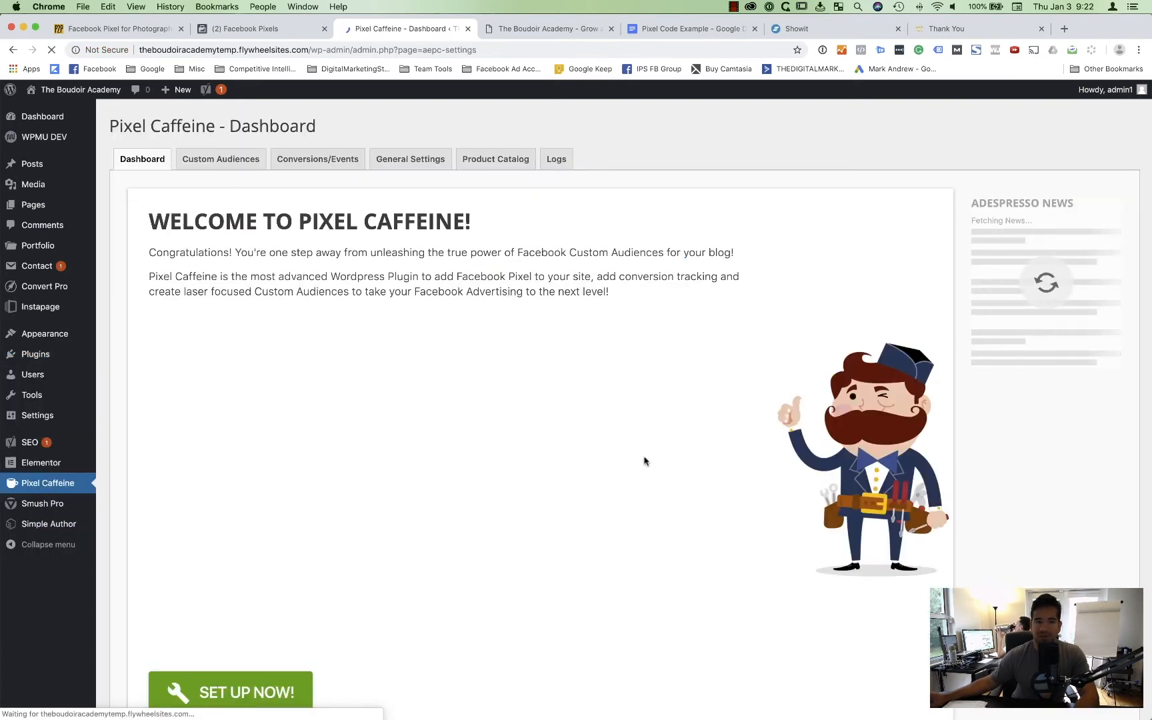
{"action": "scroll", "coordinate": [244, 536], "scroll_direction": "down", "scroll_amount": 5}
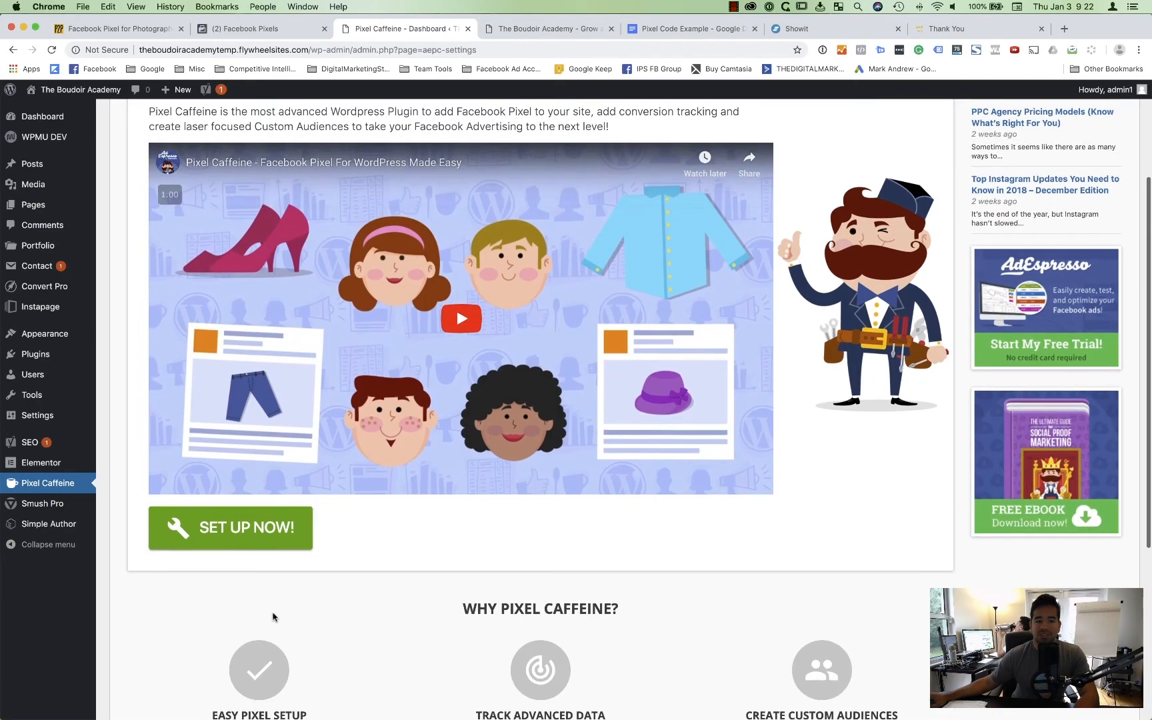
{"action": "scroll", "coordinate": [247, 533], "scroll_direction": "down", "scroll_amount": 6}
{"action": "scroll", "coordinate": [243, 380], "scroll_direction": "up", "scroll_amount": 3}
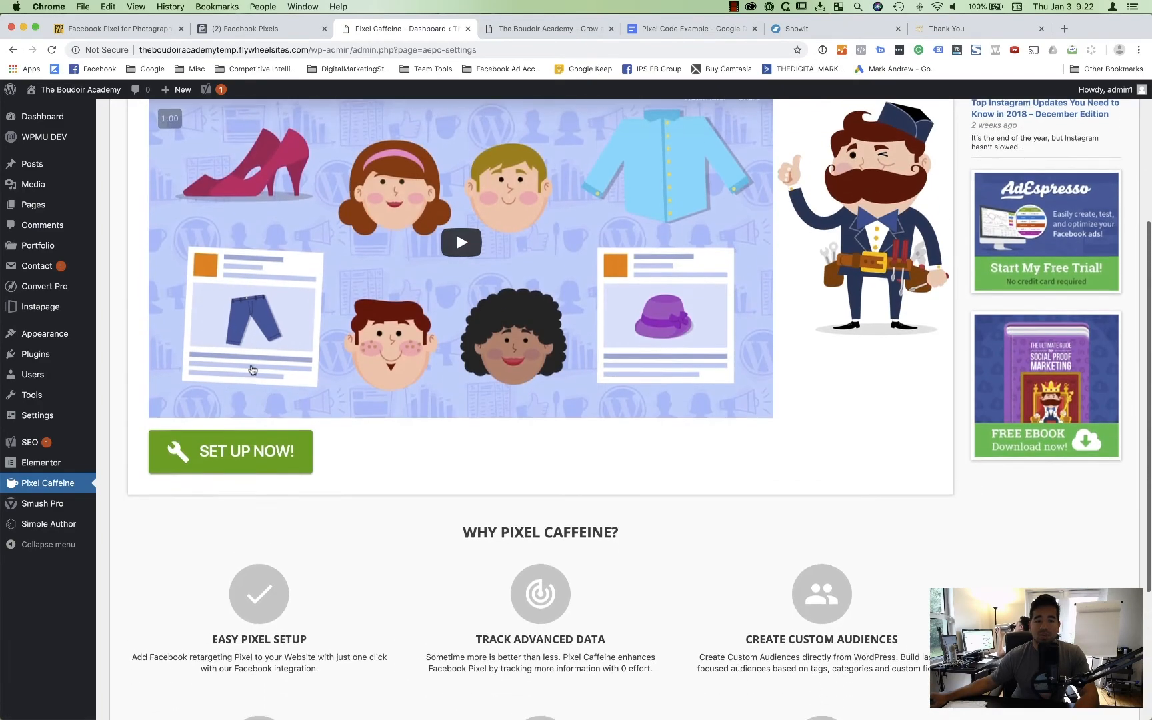
{"action": "left_click", "coordinate": [258, 462]}
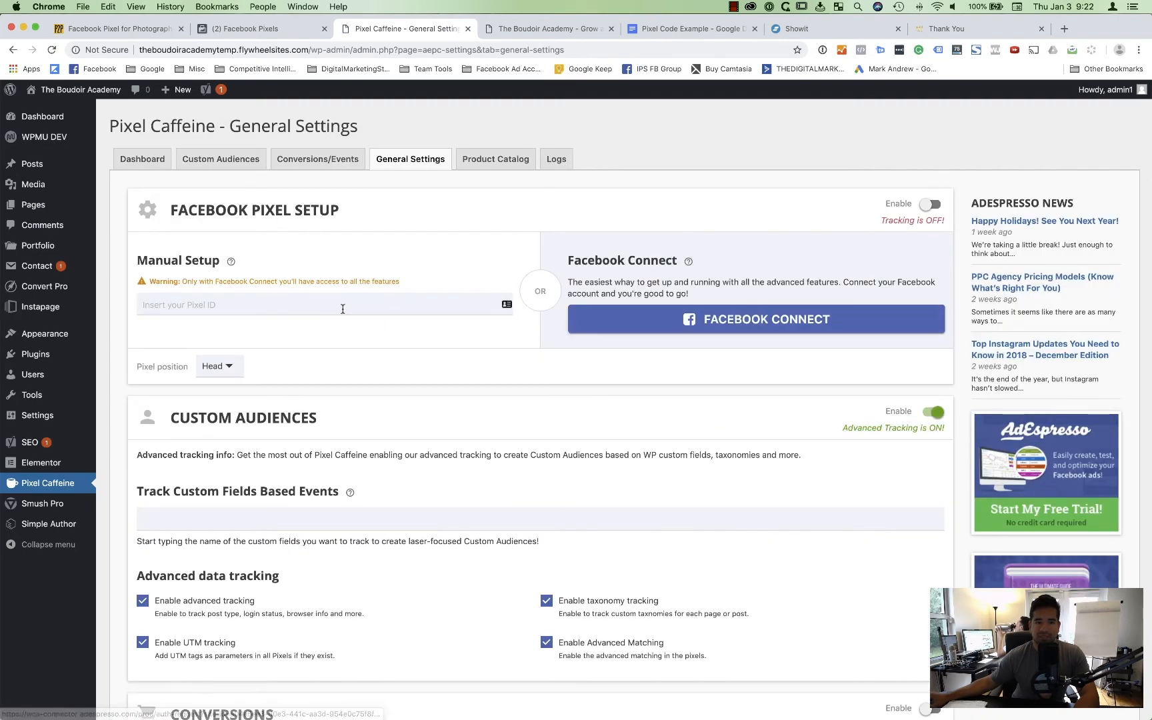
{"action": "left_click", "coordinate": [646, 325]}
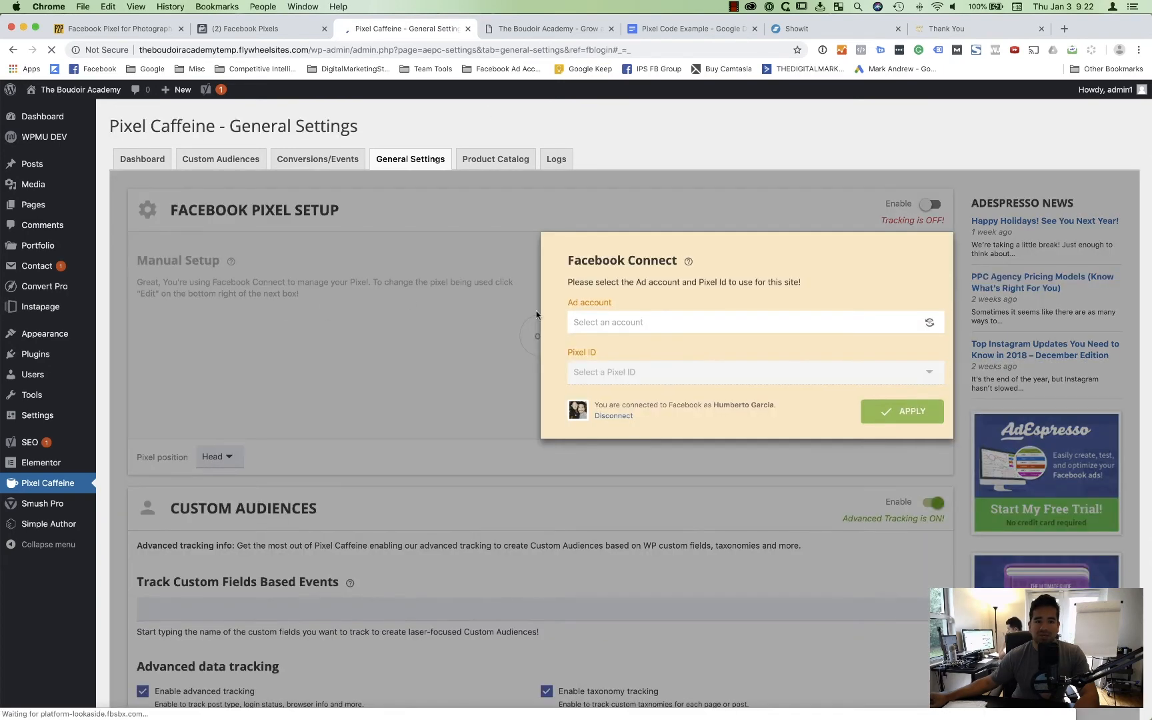
- Search the Facebook Connect ad account list for "med" and "the", clearing each search
{"action": "left_click", "coordinate": [681, 326]}
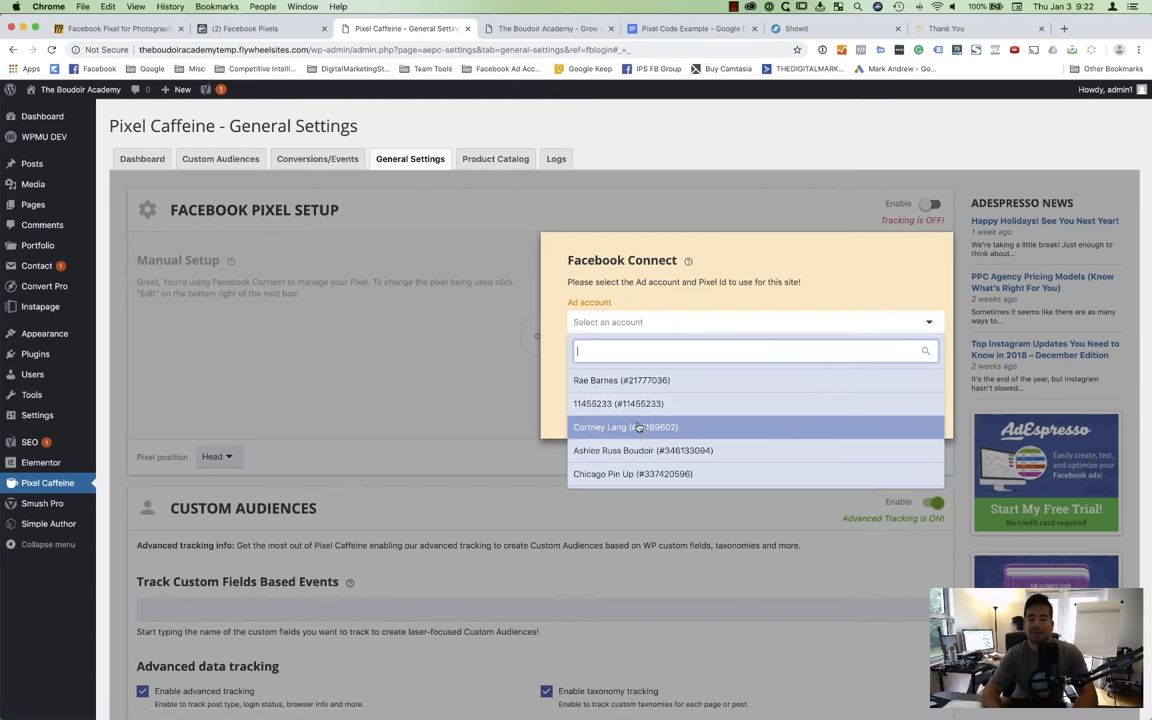
{"action": "type", "text": "med"}
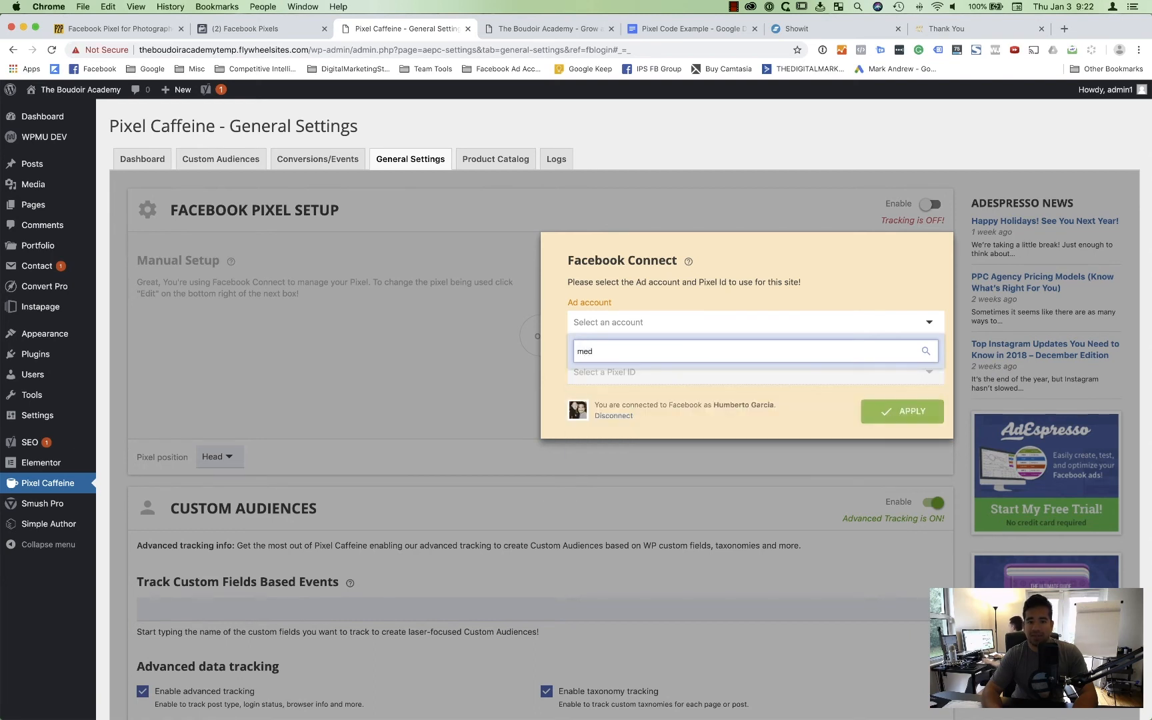
{"action": "key", "text": "BackSpace"}
{"action": "key", "text": "BackSpace"}
{"action": "key", "text": "BackSpace"}
{"action": "type", "text": "the"}
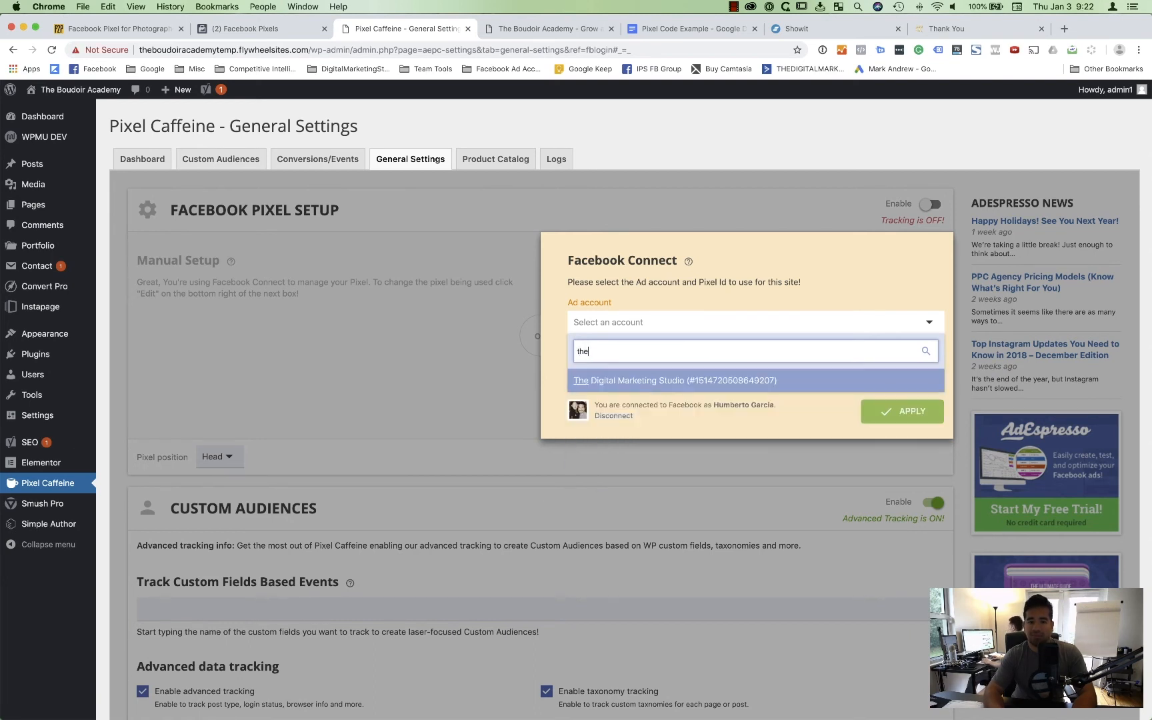
{"action": "key", "text": "BackSpace"}
{"action": "key", "text": "BackSpace"}
{"action": "key", "text": "BackSpace"}
- Select CS - TDMS Account as the ad account for Facebook Connect
{"action": "scroll", "coordinate": [689, 451], "scroll_direction": "down", "scroll_amount": 5}
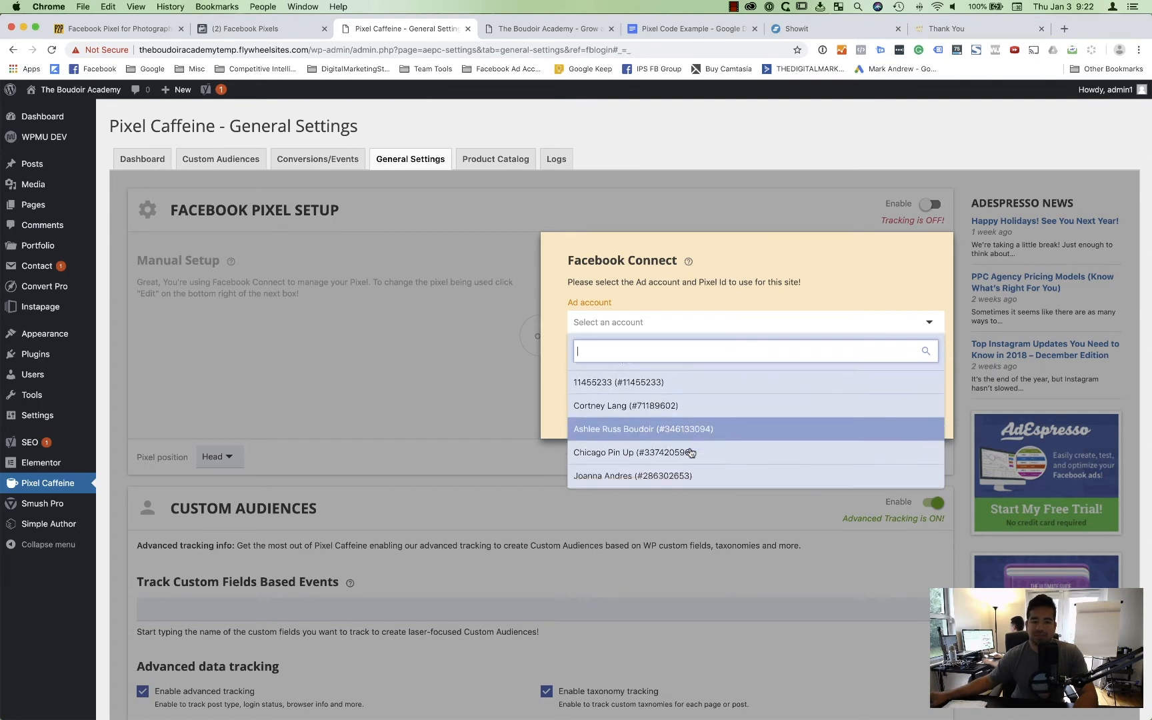
{"action": "scroll", "coordinate": [689, 452], "scroll_direction": "down", "scroll_amount": 3}
{"action": "scroll", "coordinate": [673, 459], "scroll_direction": "up", "scroll_amount": 4}
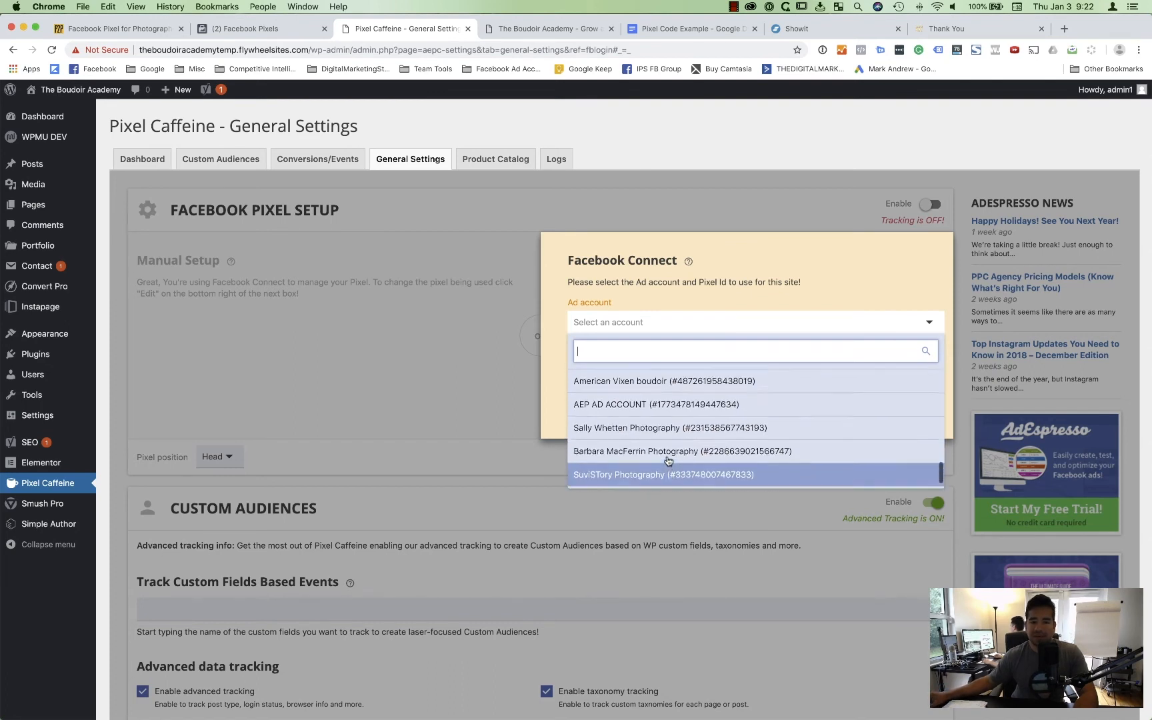
{"action": "scroll", "coordinate": [668, 460], "scroll_direction": "up", "scroll_amount": 5}
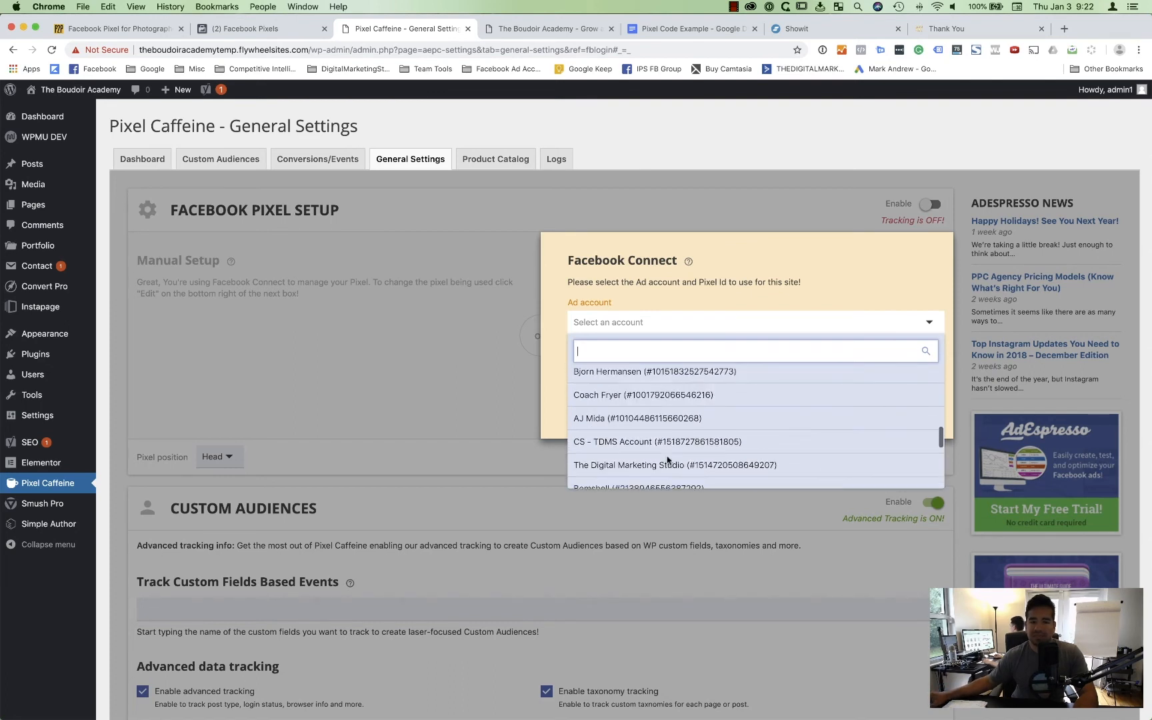
{"action": "scroll", "coordinate": [669, 460], "scroll_direction": "up", "scroll_amount": 8}
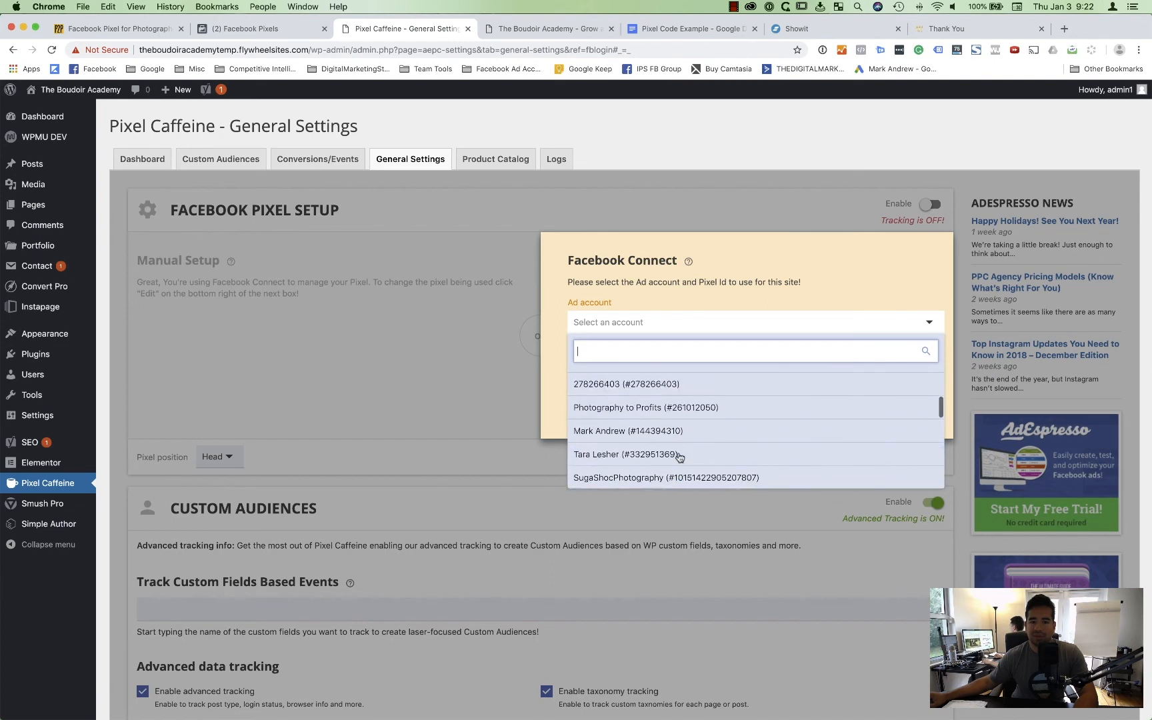
{"action": "scroll", "coordinate": [673, 455], "scroll_direction": "up", "scroll_amount": 3}
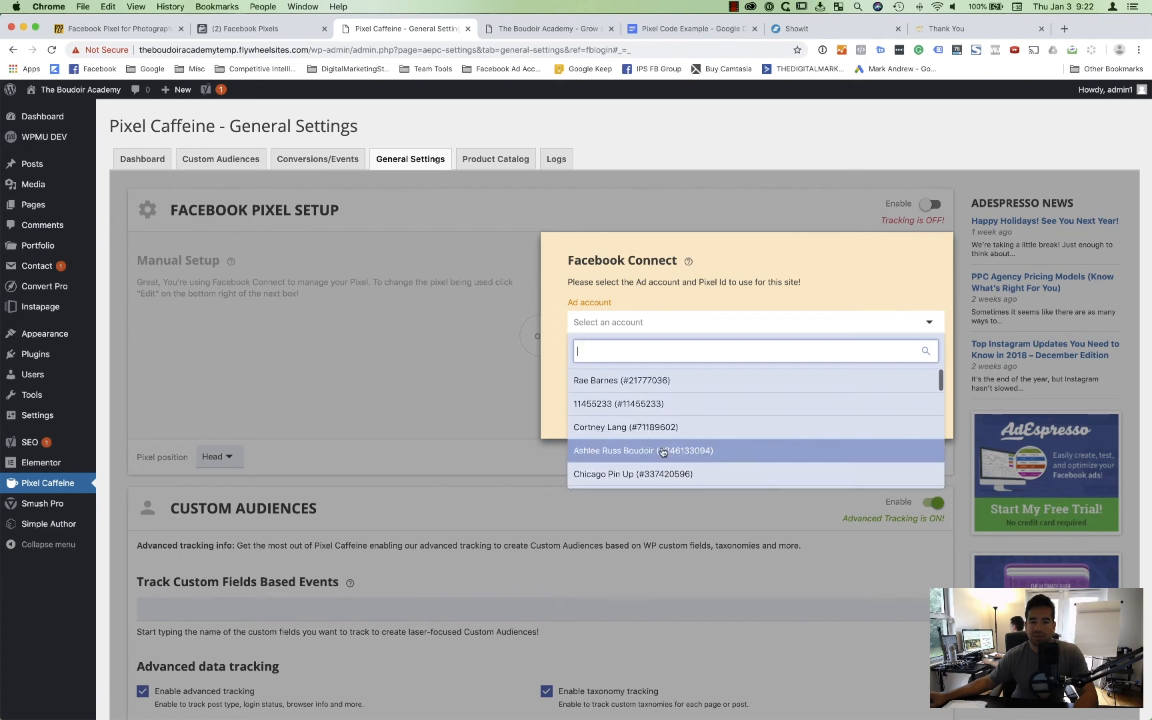
{"action": "scroll", "coordinate": [663, 453], "scroll_direction": "down", "scroll_amount": 8}
{"action": "scroll", "coordinate": [663, 450], "scroll_direction": "down", "scroll_amount": 5}
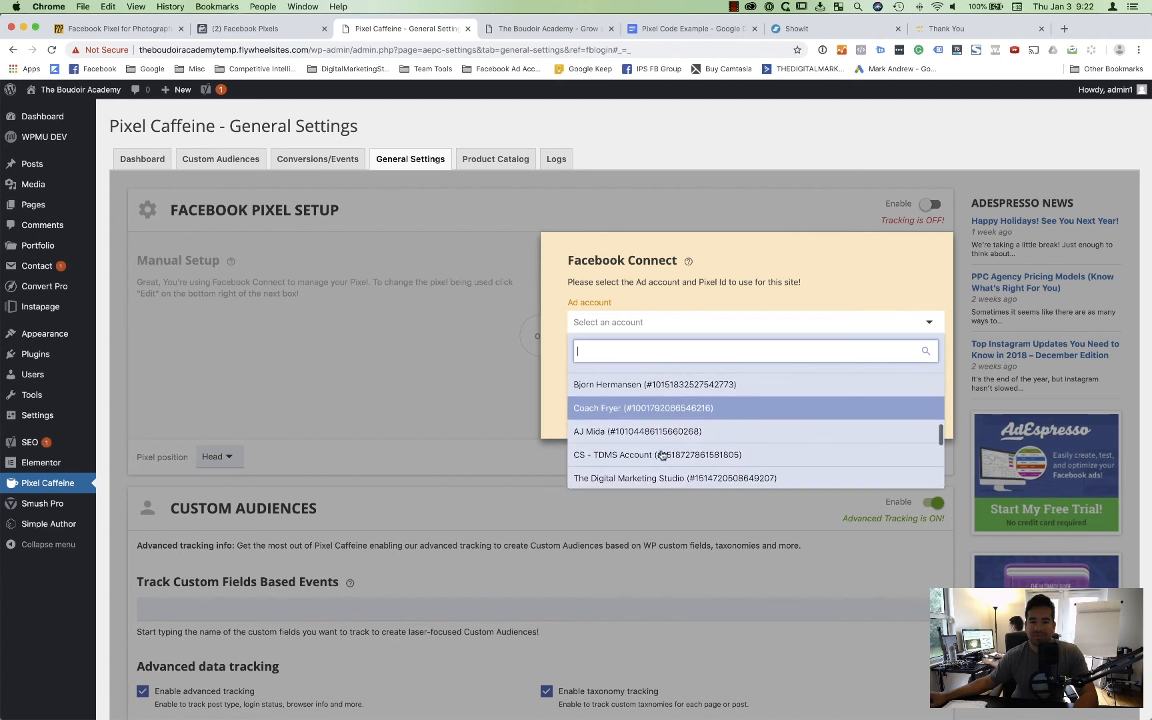
{"action": "left_click", "coordinate": [663, 425]}
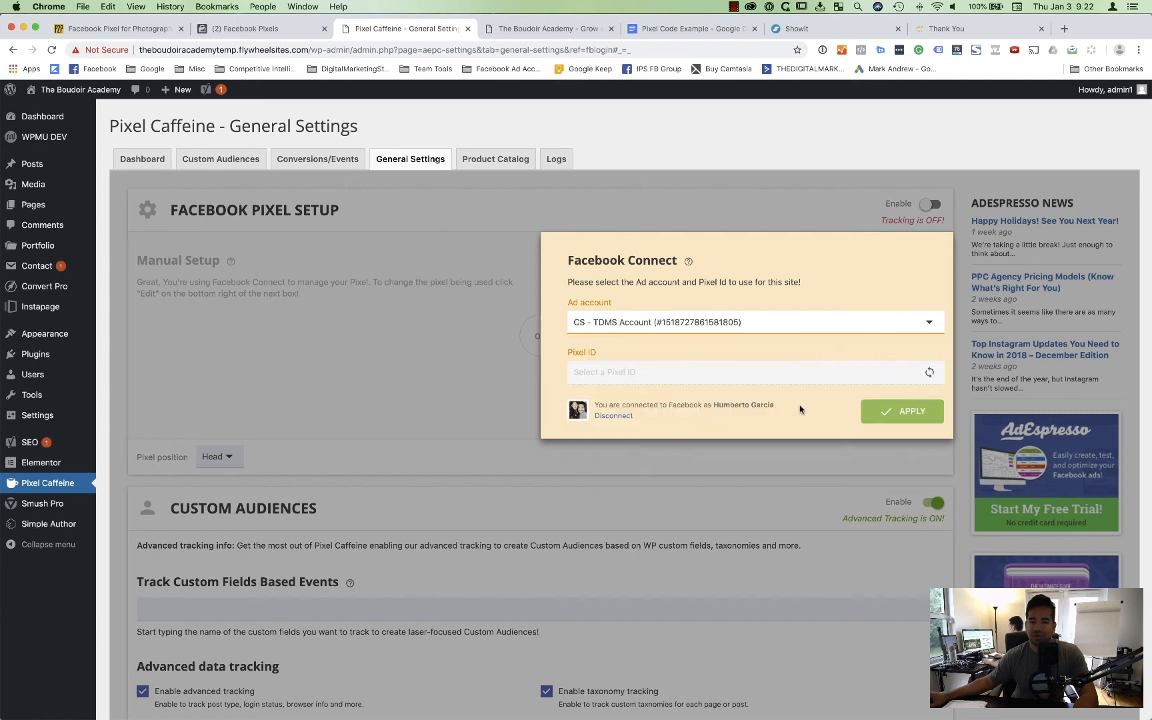
- Choose Primary Pixel (Shared) as the pixel for this site and apply the Facebook Connect settings
{"action": "left_click", "coordinate": [729, 371]}
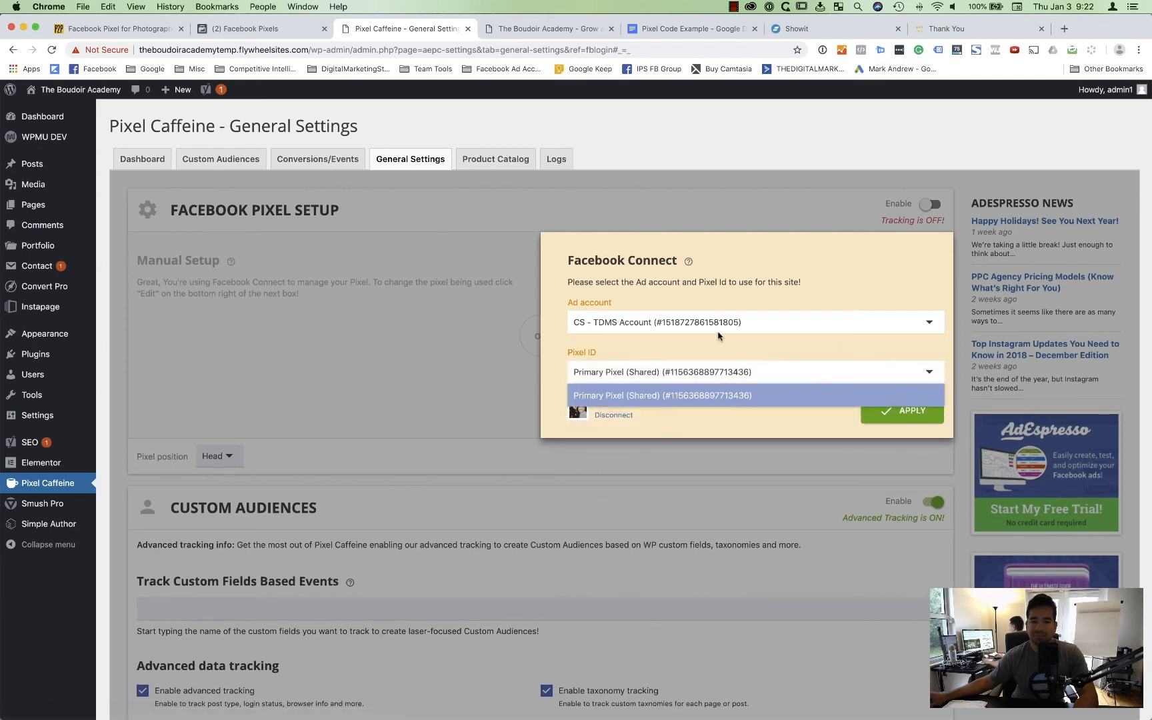
{"action": "left_click", "coordinate": [799, 397]}
{"action": "left_click", "coordinate": [907, 413]}
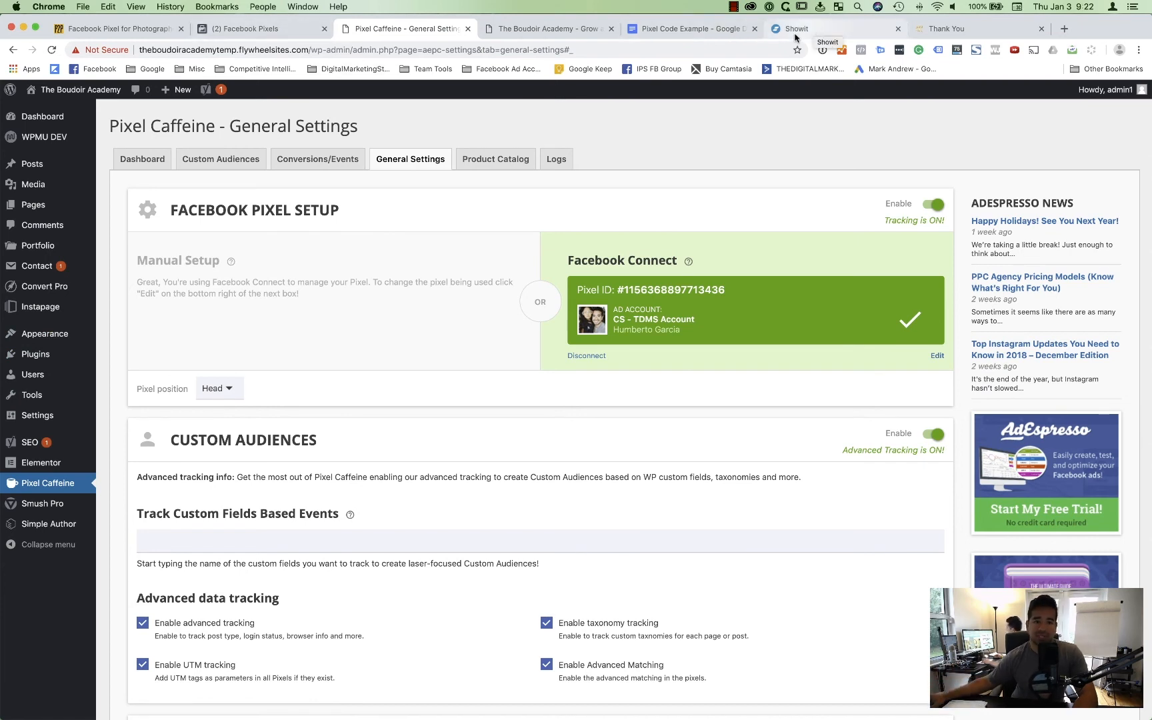
- Start a new tracking under Pixel Caffeine's conversions and events, named "Lead Form Submitted" and triggered on a page visit
{"action": "left_click", "coordinate": [336, 168]}
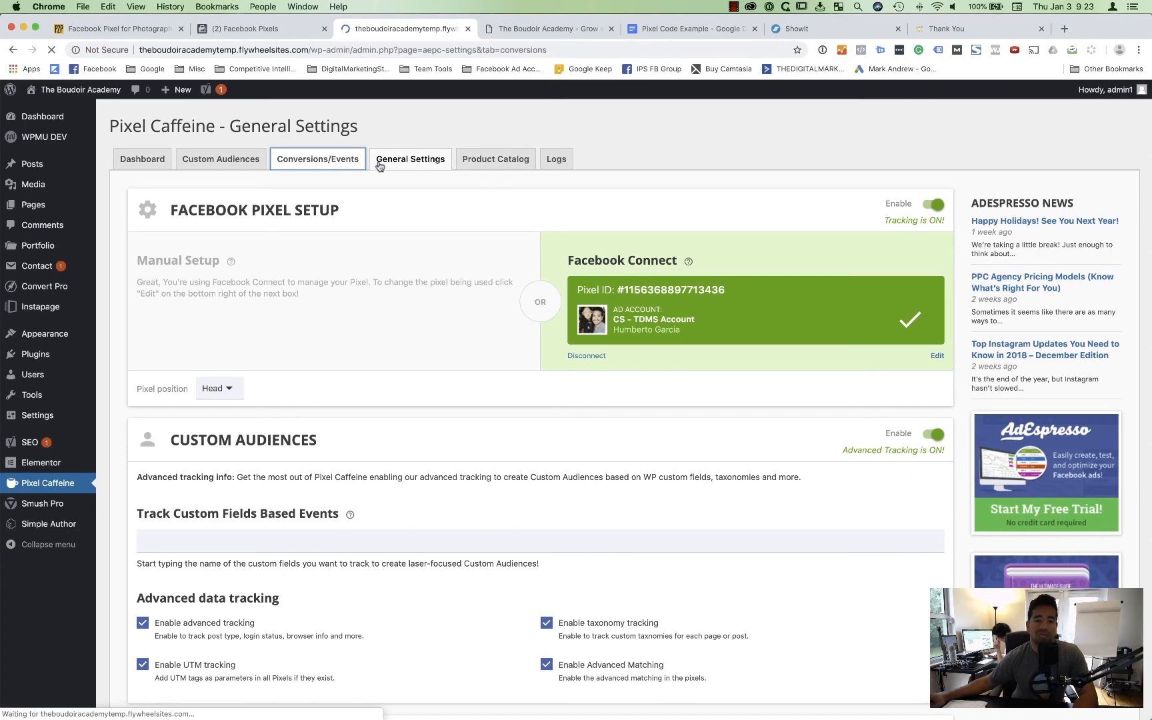
{"action": "left_click", "coordinate": [336, 262]}
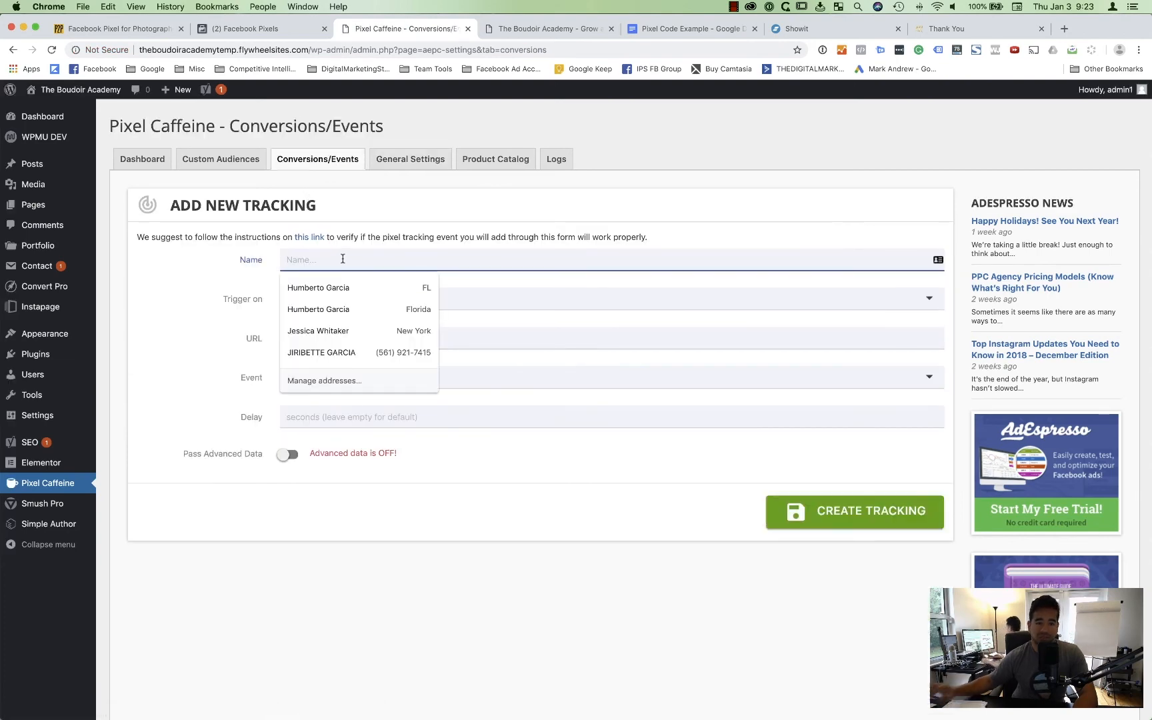
{"action": "type", "text": "Lead Form S"}
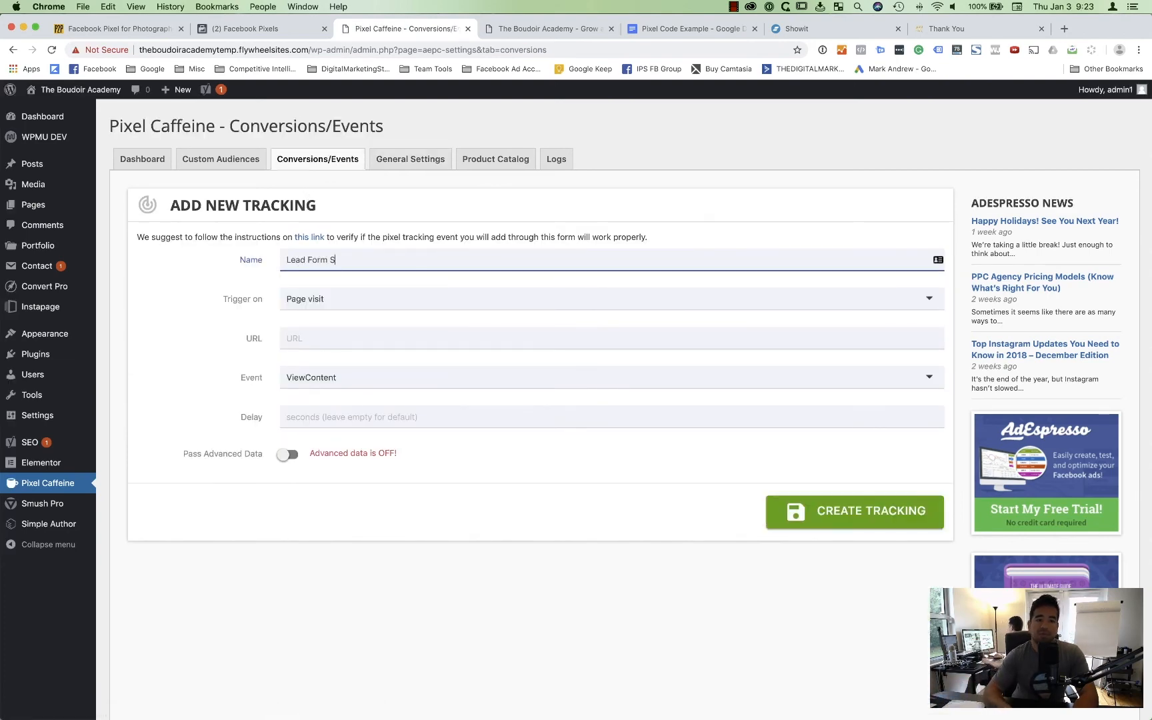
{"action": "type", "text": "bbmitted"}
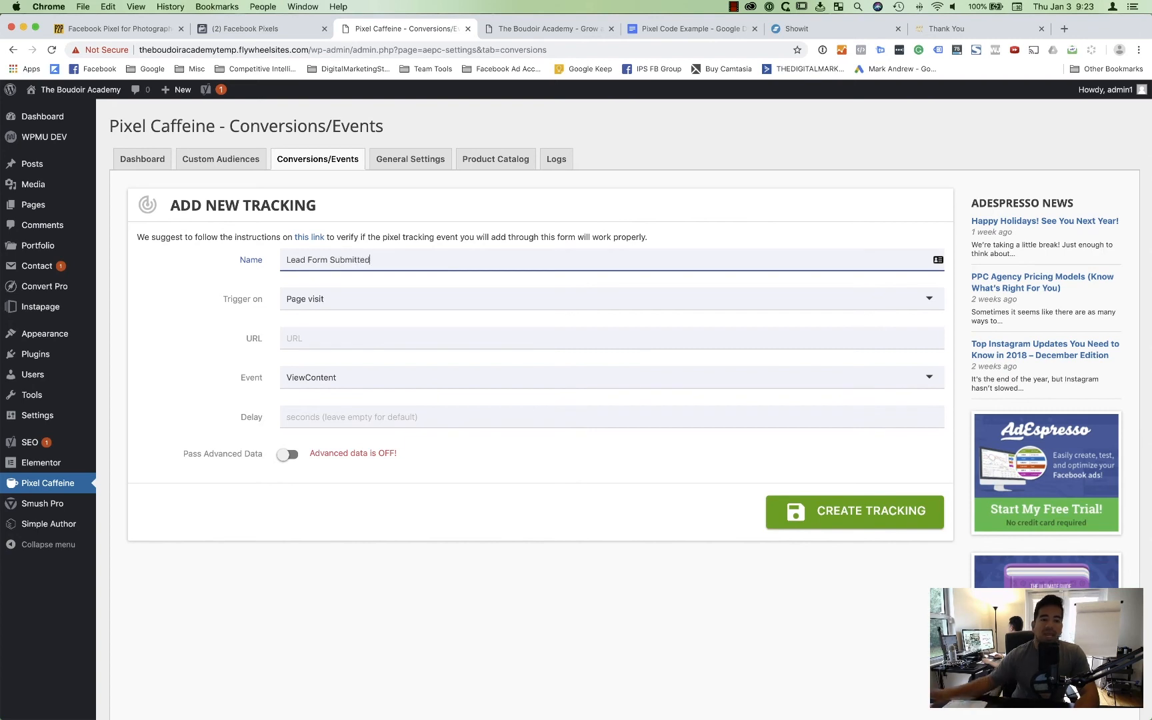
{"action": "left_click", "coordinate": [350, 301]}
{"action": "left_click", "coordinate": [323, 330]}
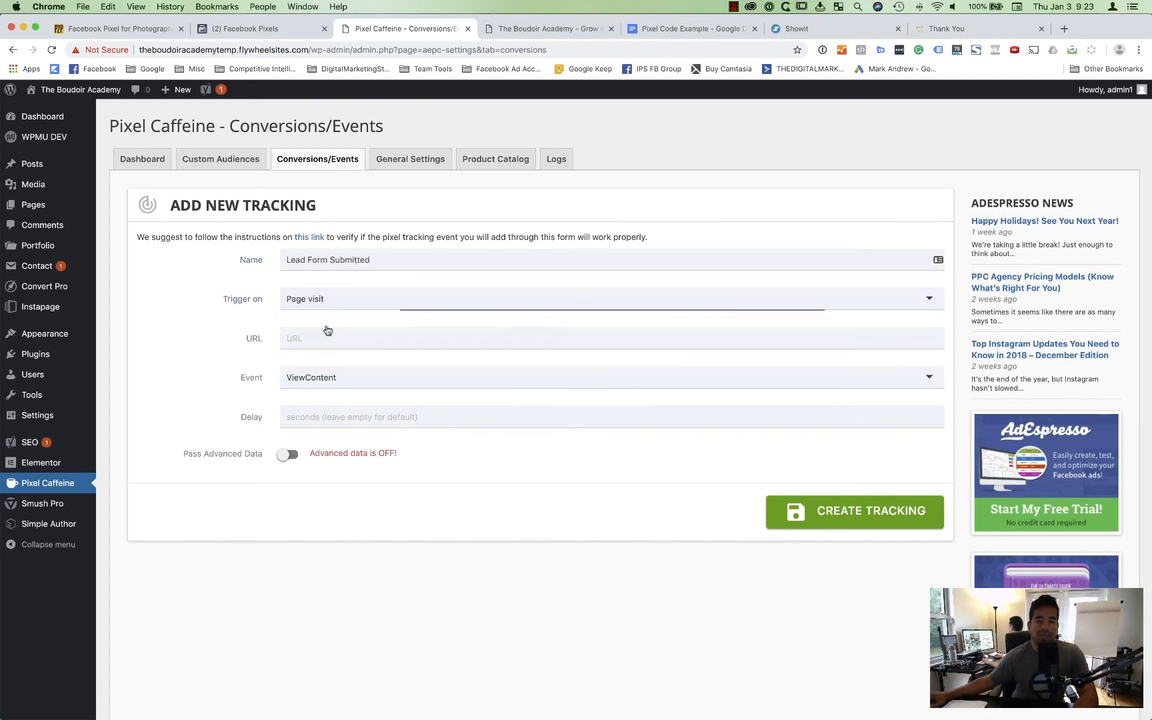
{"action": "left_click", "coordinate": [322, 341]}
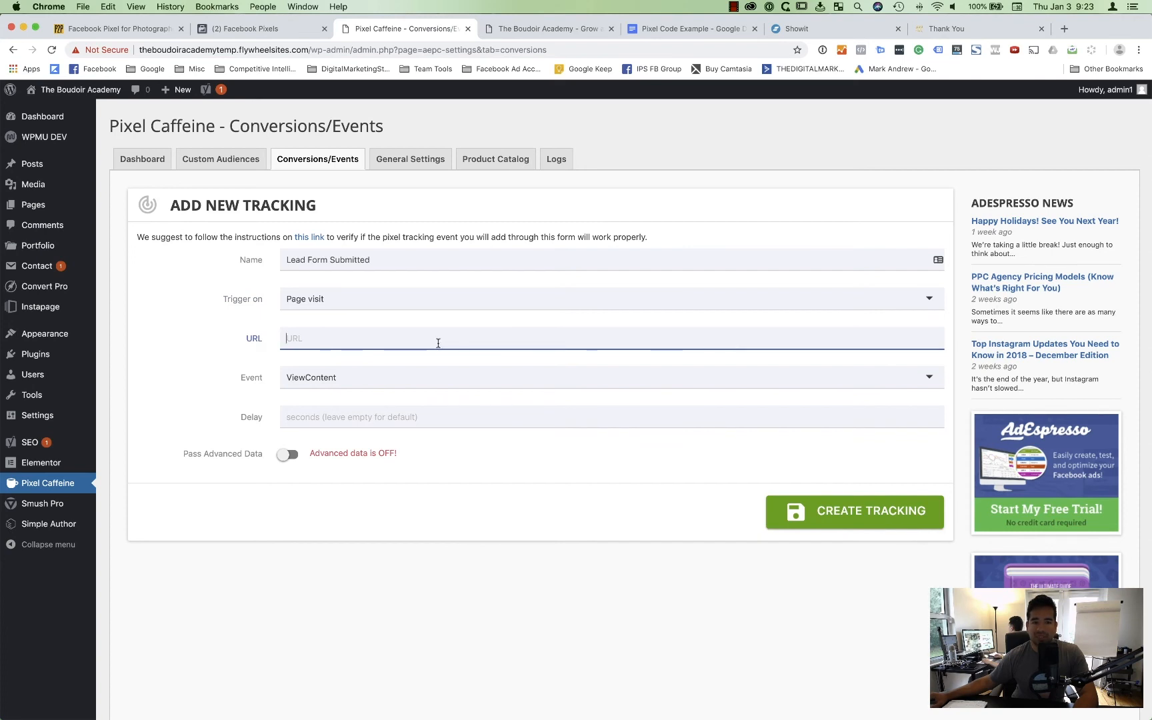
- Set the tracking's event to Lead and its URL to pretendwebsite.com/thank-you, and create the tracking
{"action": "left_click", "coordinate": [324, 378]}
{"action": "scroll", "coordinate": [343, 480], "scroll_direction": "down", "scroll_amount": 2}
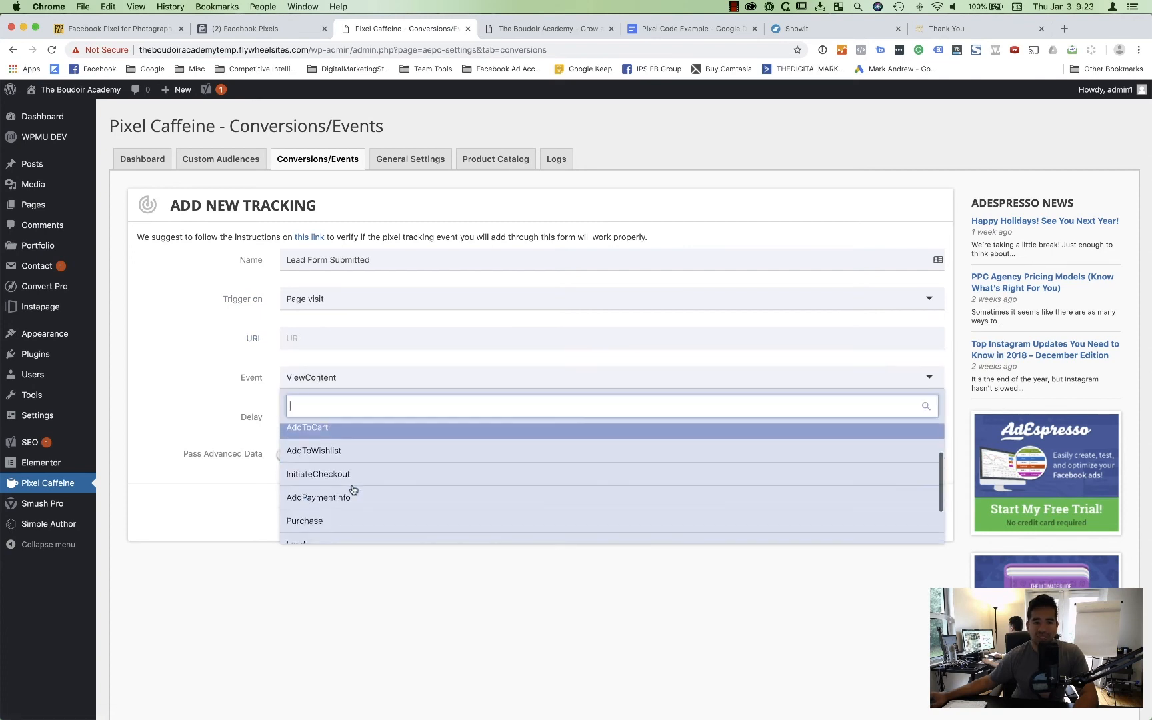
{"action": "scroll", "coordinate": [353, 490], "scroll_direction": "down", "scroll_amount": 2}
{"action": "left_click", "coordinate": [349, 503]}
{"action": "left_click", "coordinate": [344, 337]}
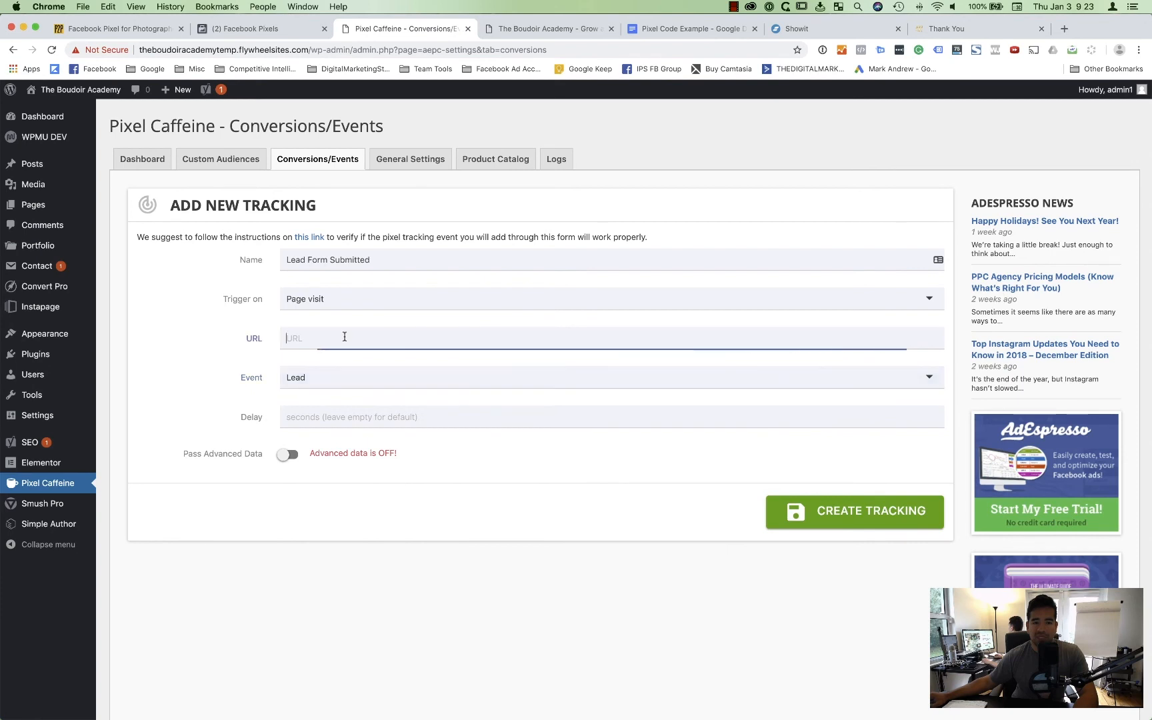
{"action": "type", "text": "pr"}
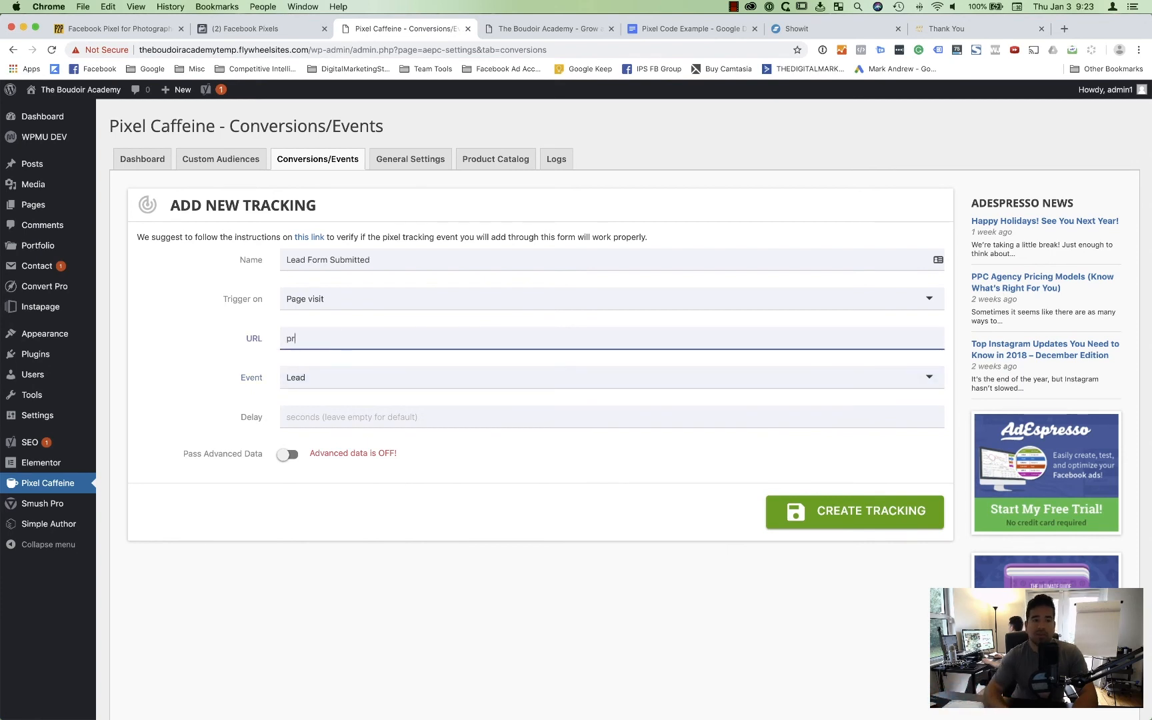
{"action": "type", "text": "etendwebsite.com/thank-you"}
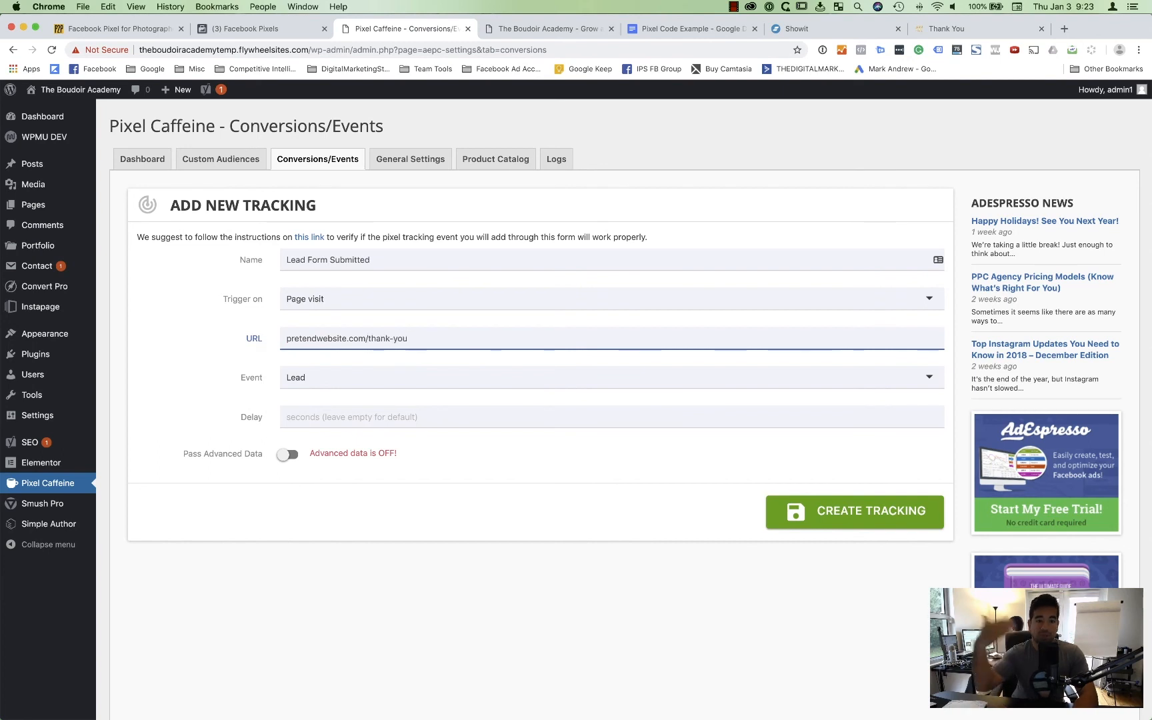
{"action": "left_click", "coordinate": [618, 609]}
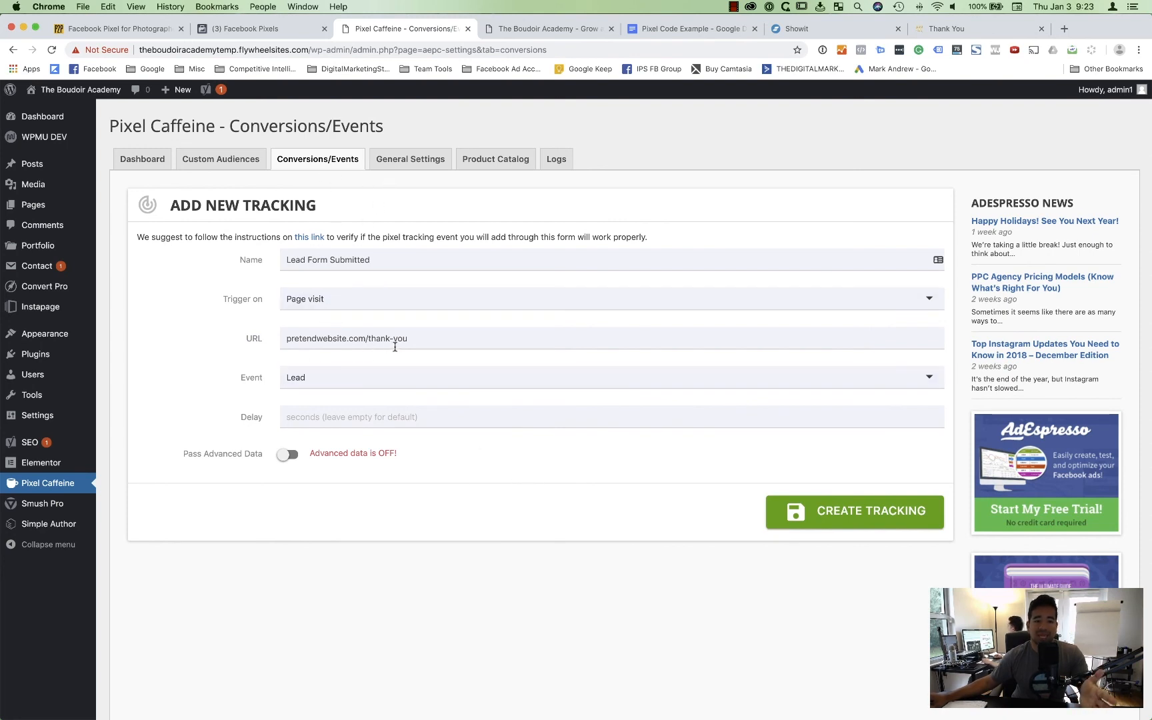
{"action": "left_click", "coordinate": [828, 502]}
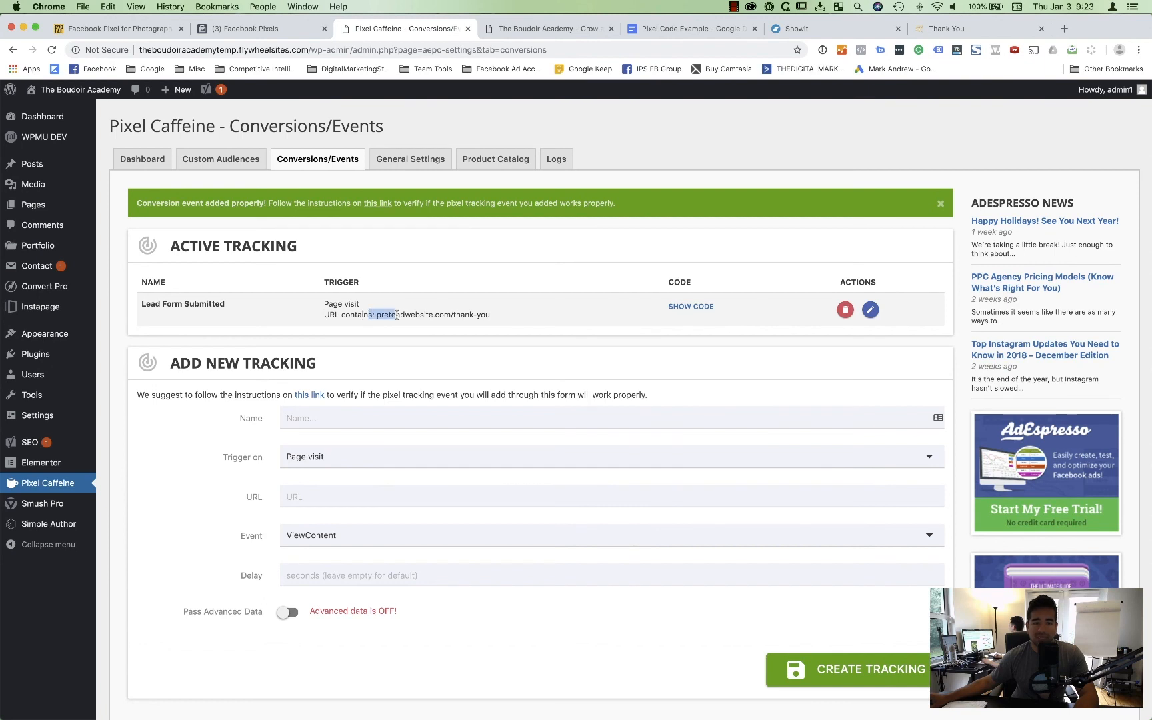
- Examine the page-visit trigger and URL condition of the active Lead Form Submitted tracking
{"action": "left_click", "coordinate": [456, 315]}
{"action": "left_click_drag", "start_coordinate": [450, 314], "coordinate": [368, 317]}
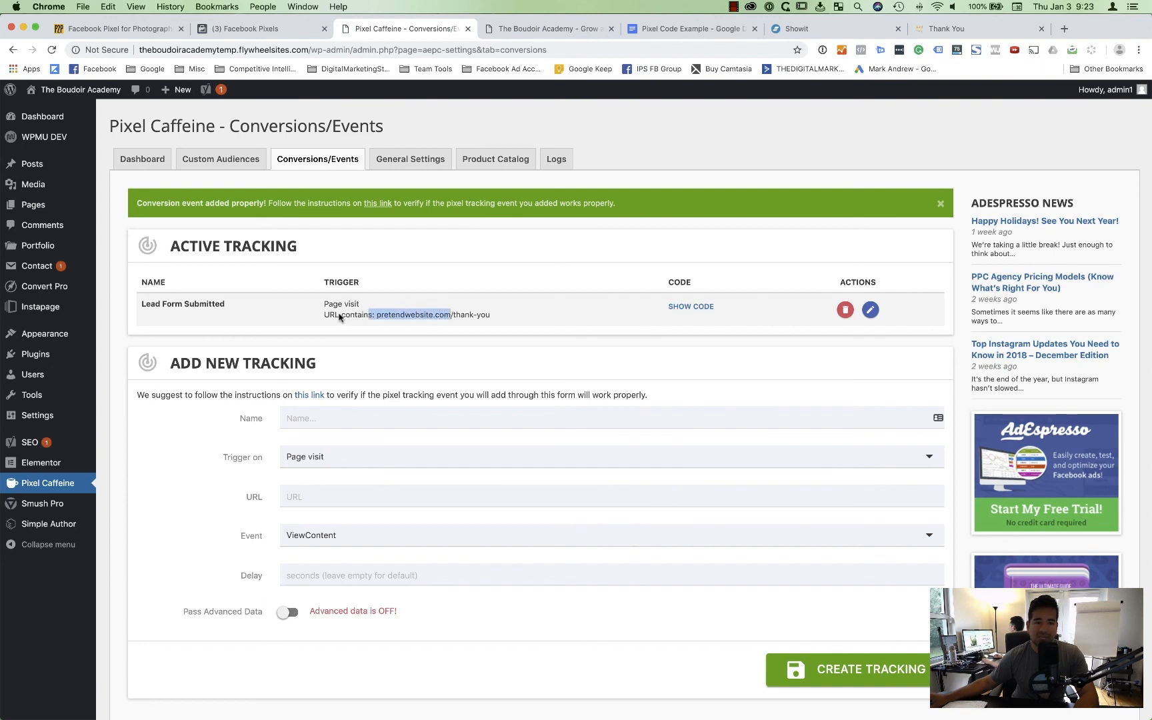
{"action": "left_click", "coordinate": [339, 317]}
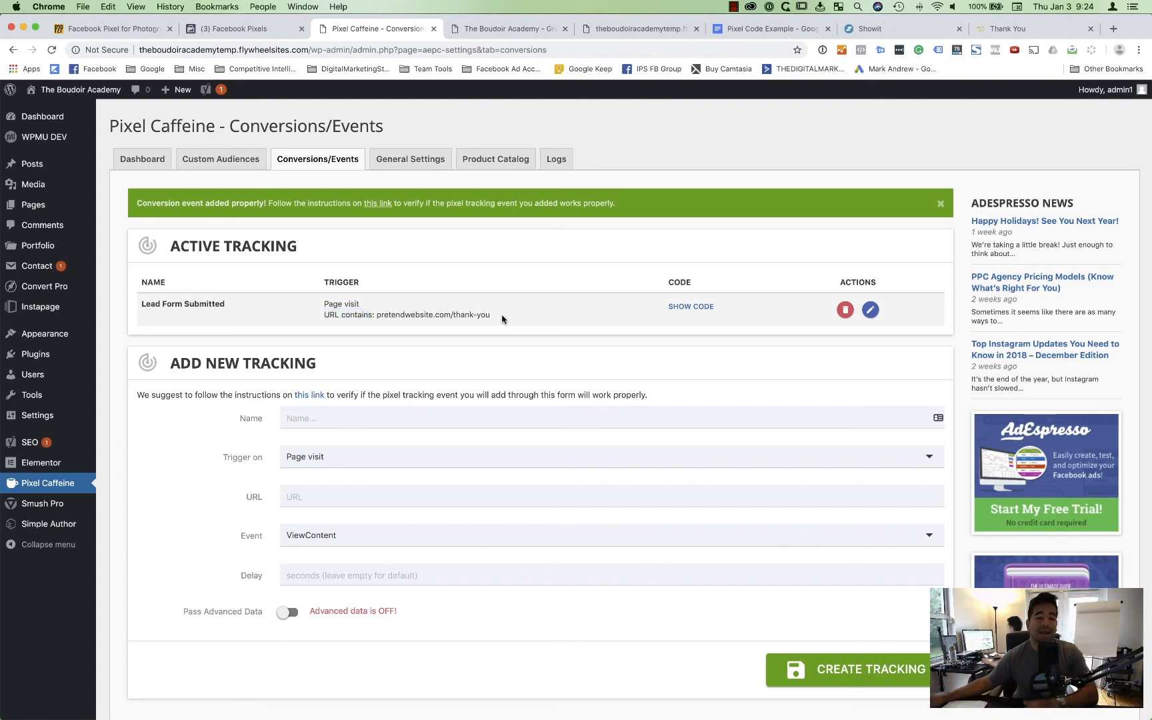
{"action": "left_click_drag", "start_coordinate": [504, 320], "coordinate": [325, 306]}
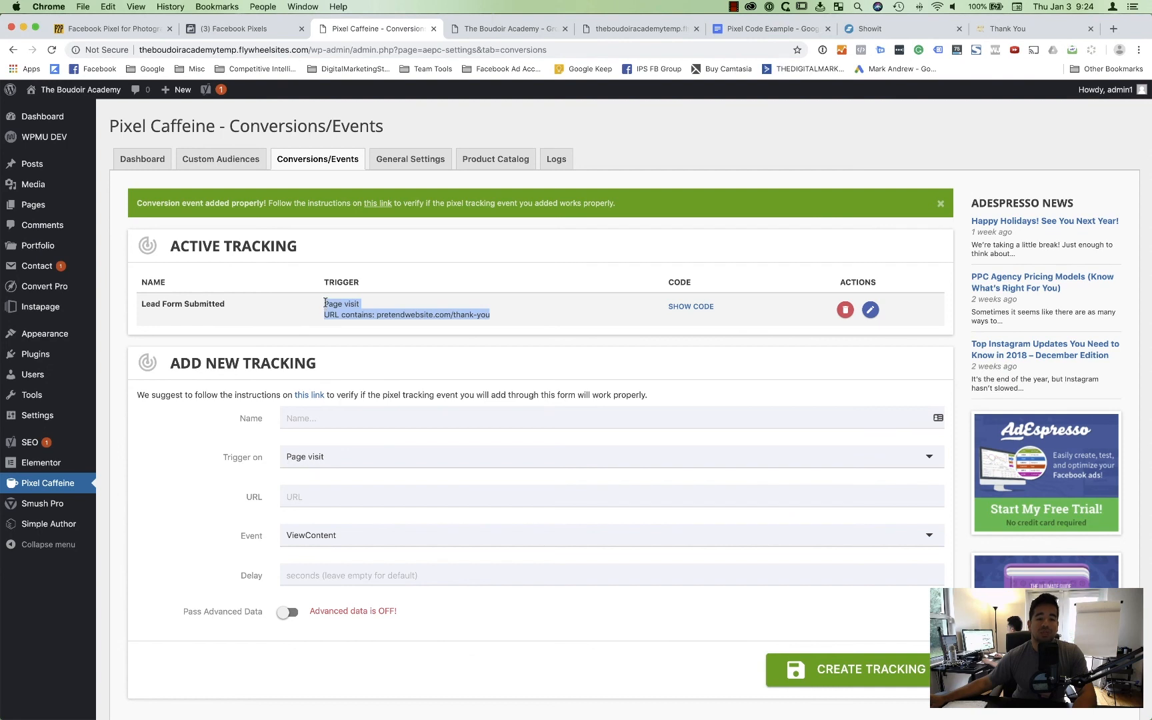
{"action": "left_click", "coordinate": [325, 306]}
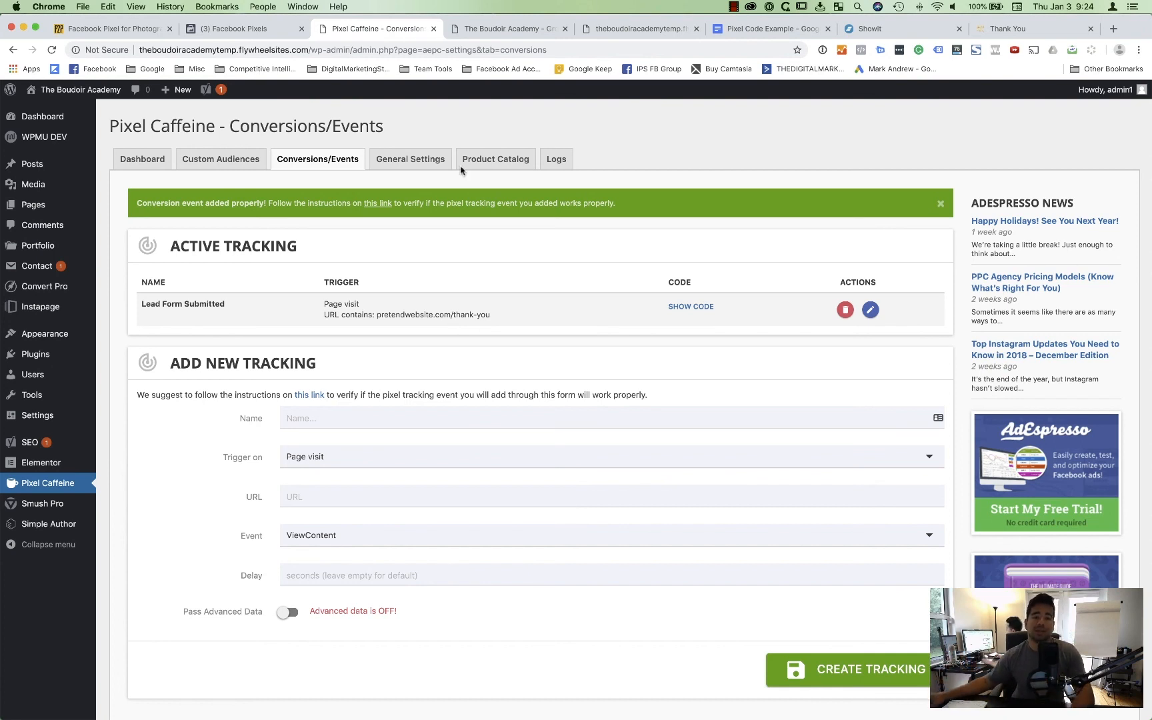
- Switch to the Facebook Pixel for Photographers blog article and read through its introduction and setup section
{"action": "left_click", "coordinate": [113, 28]}
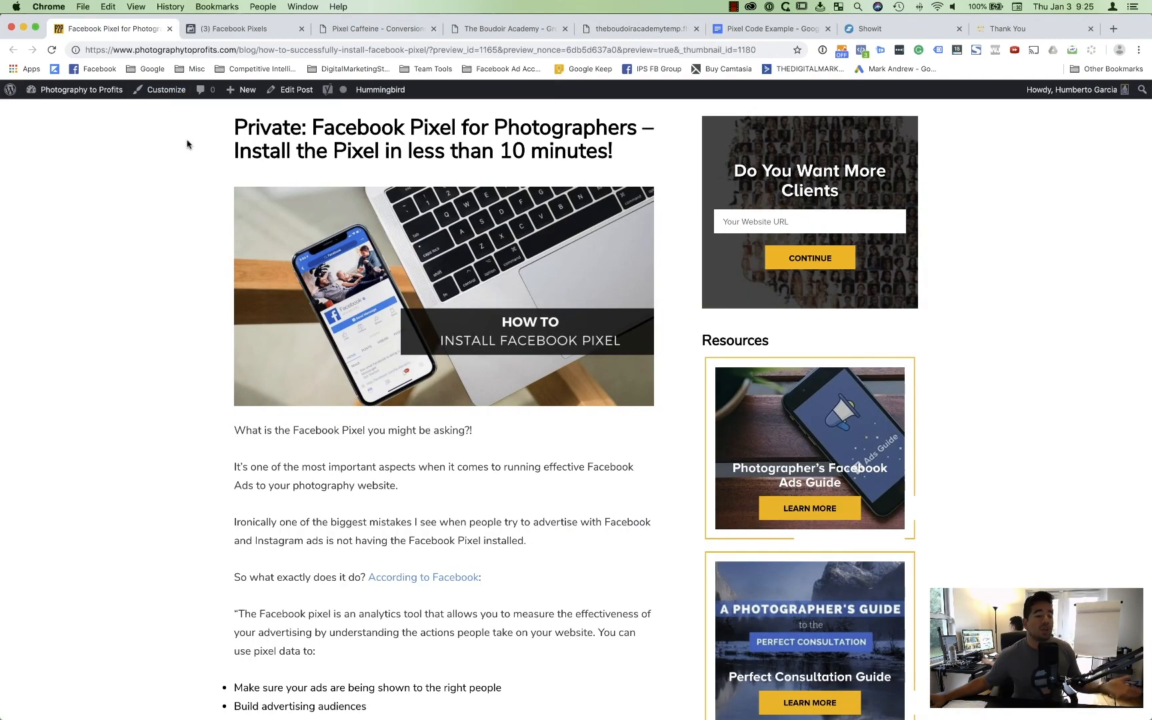
{"action": "scroll", "coordinate": [191, 166], "scroll_direction": "down", "scroll_amount": 5}
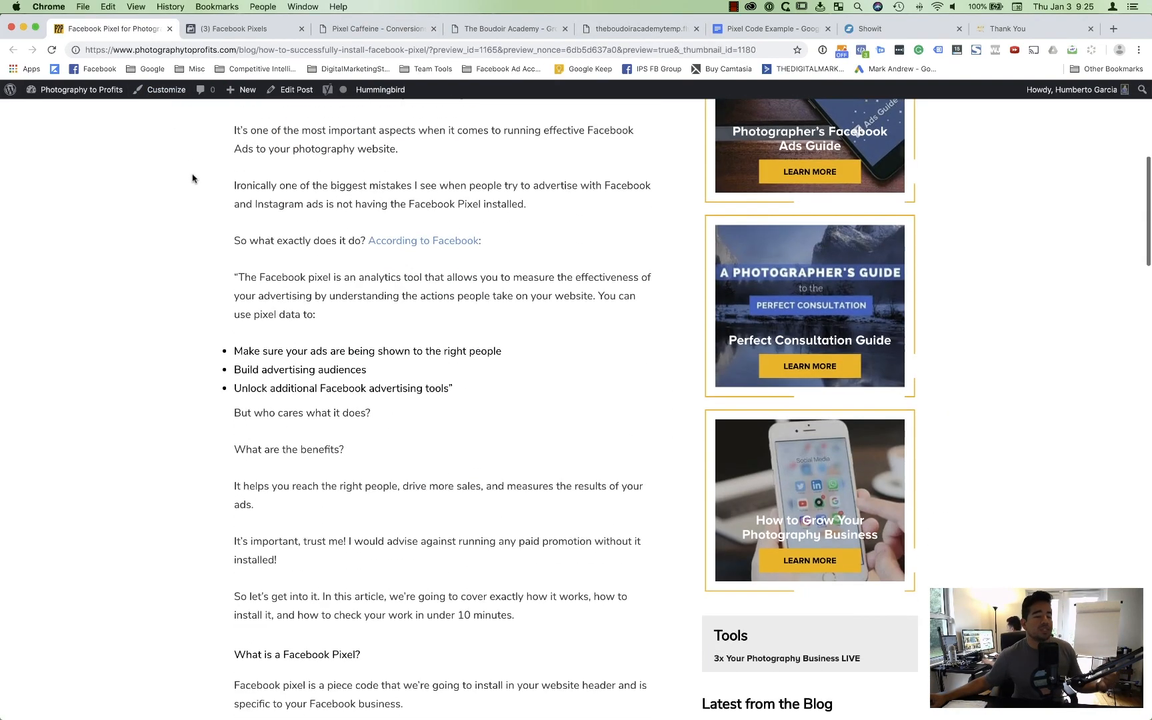
{"action": "scroll", "coordinate": [192, 178], "scroll_direction": "down", "scroll_amount": 3}
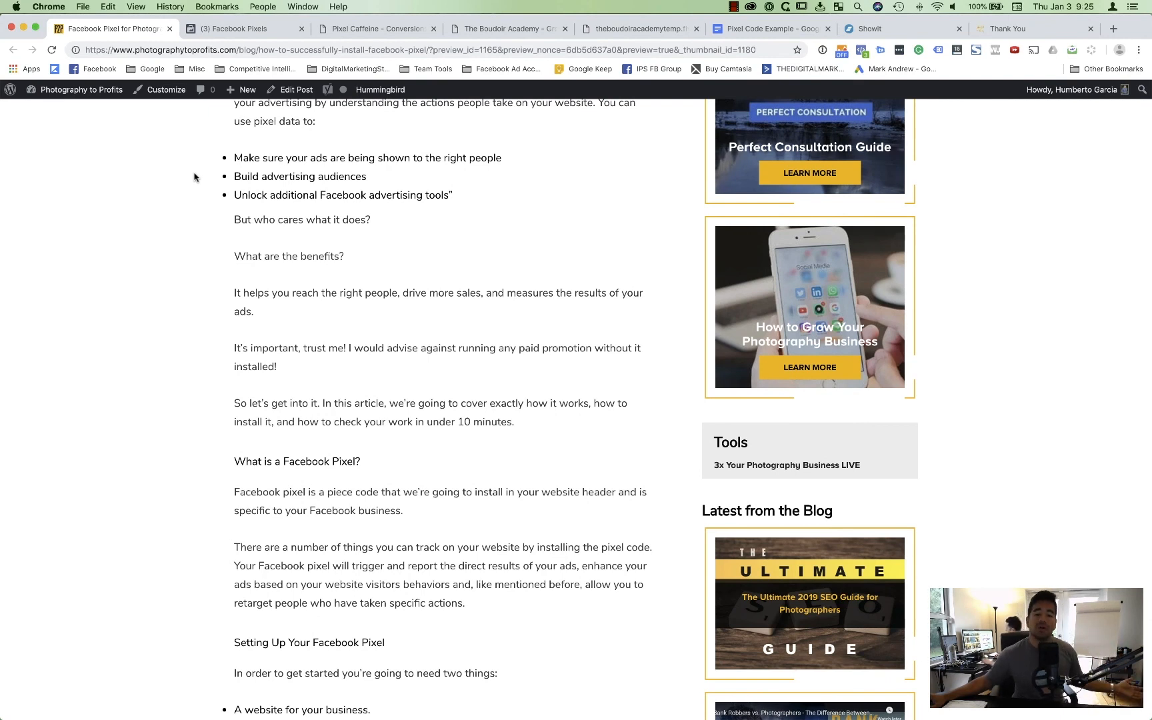
{"action": "scroll", "coordinate": [194, 177], "scroll_direction": "down", "scroll_amount": 3}
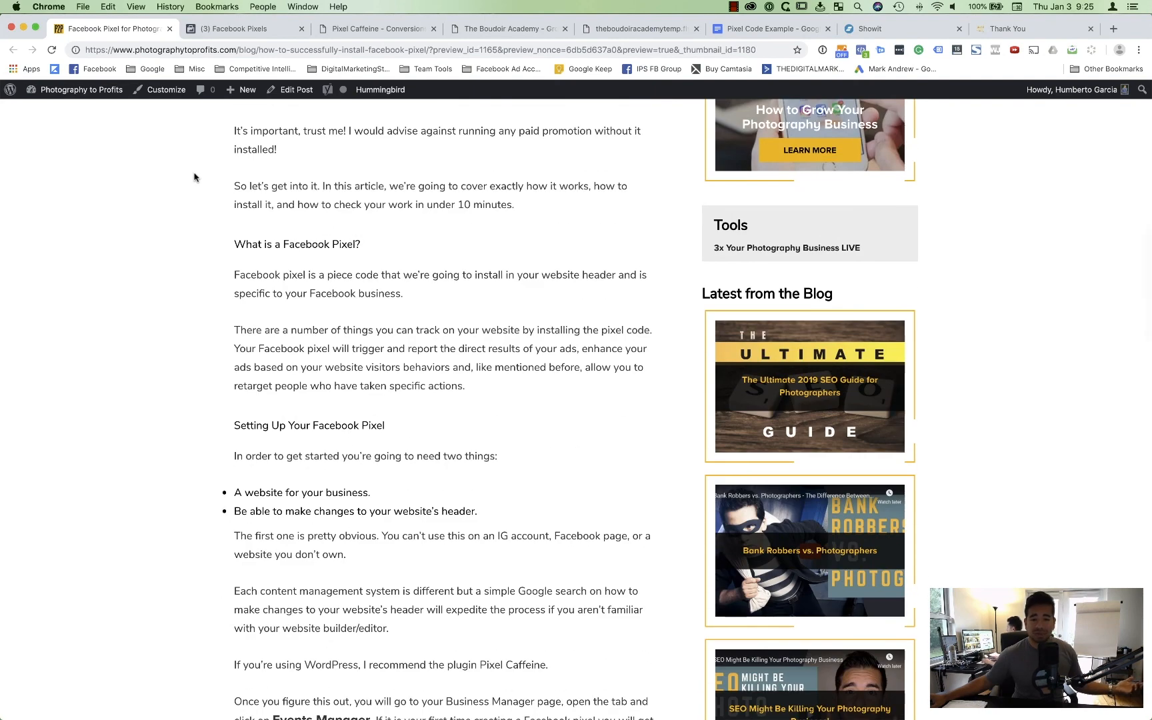